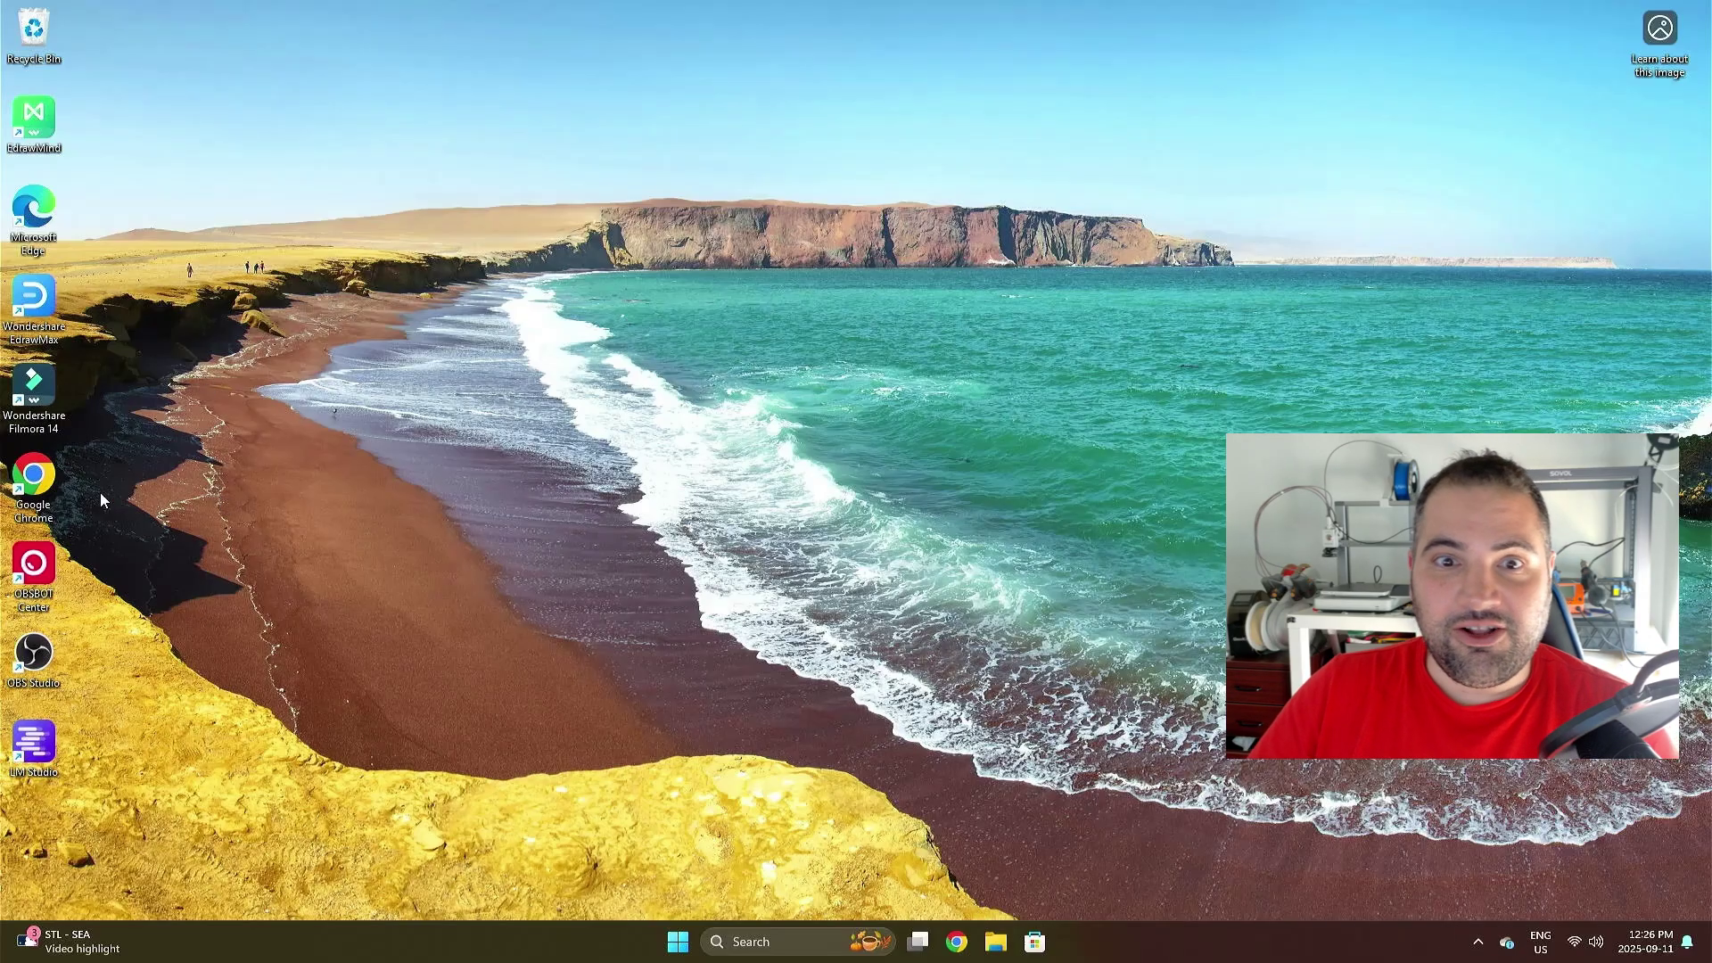
Go to omarchy.org in Chrome and start downloading omarchy-online.iso, then check its progress.
{"action": "double_click", "coordinate": [32, 481]}
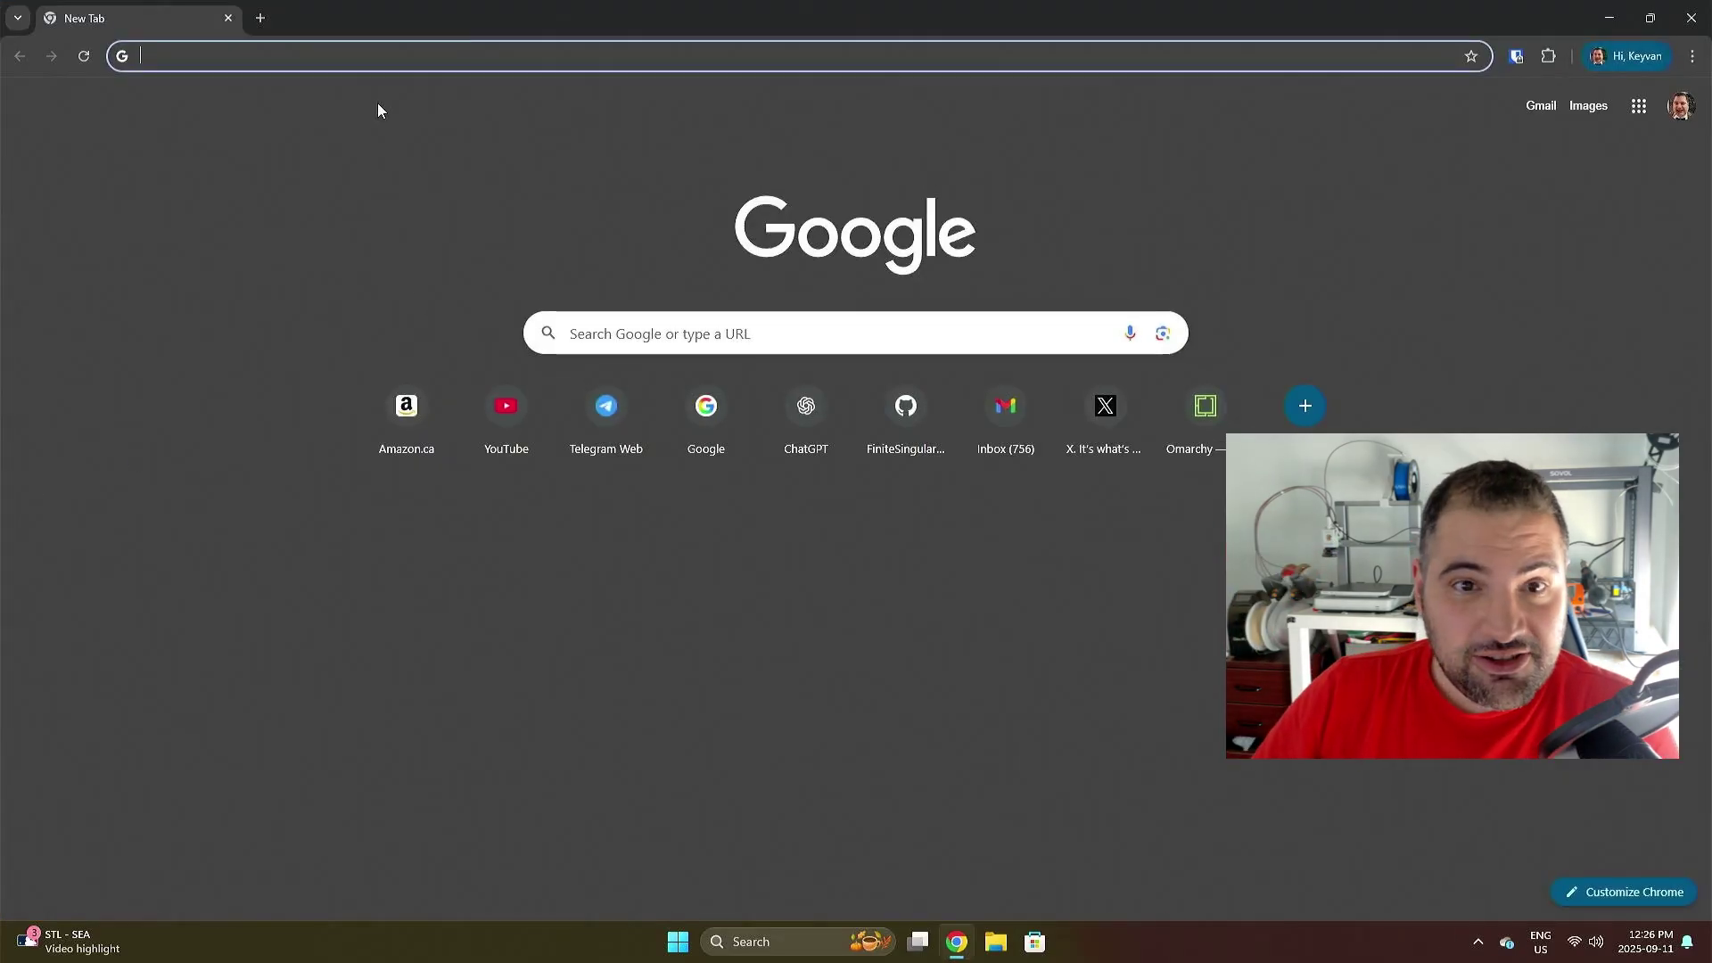
{"action": "type", "text": "oma"}
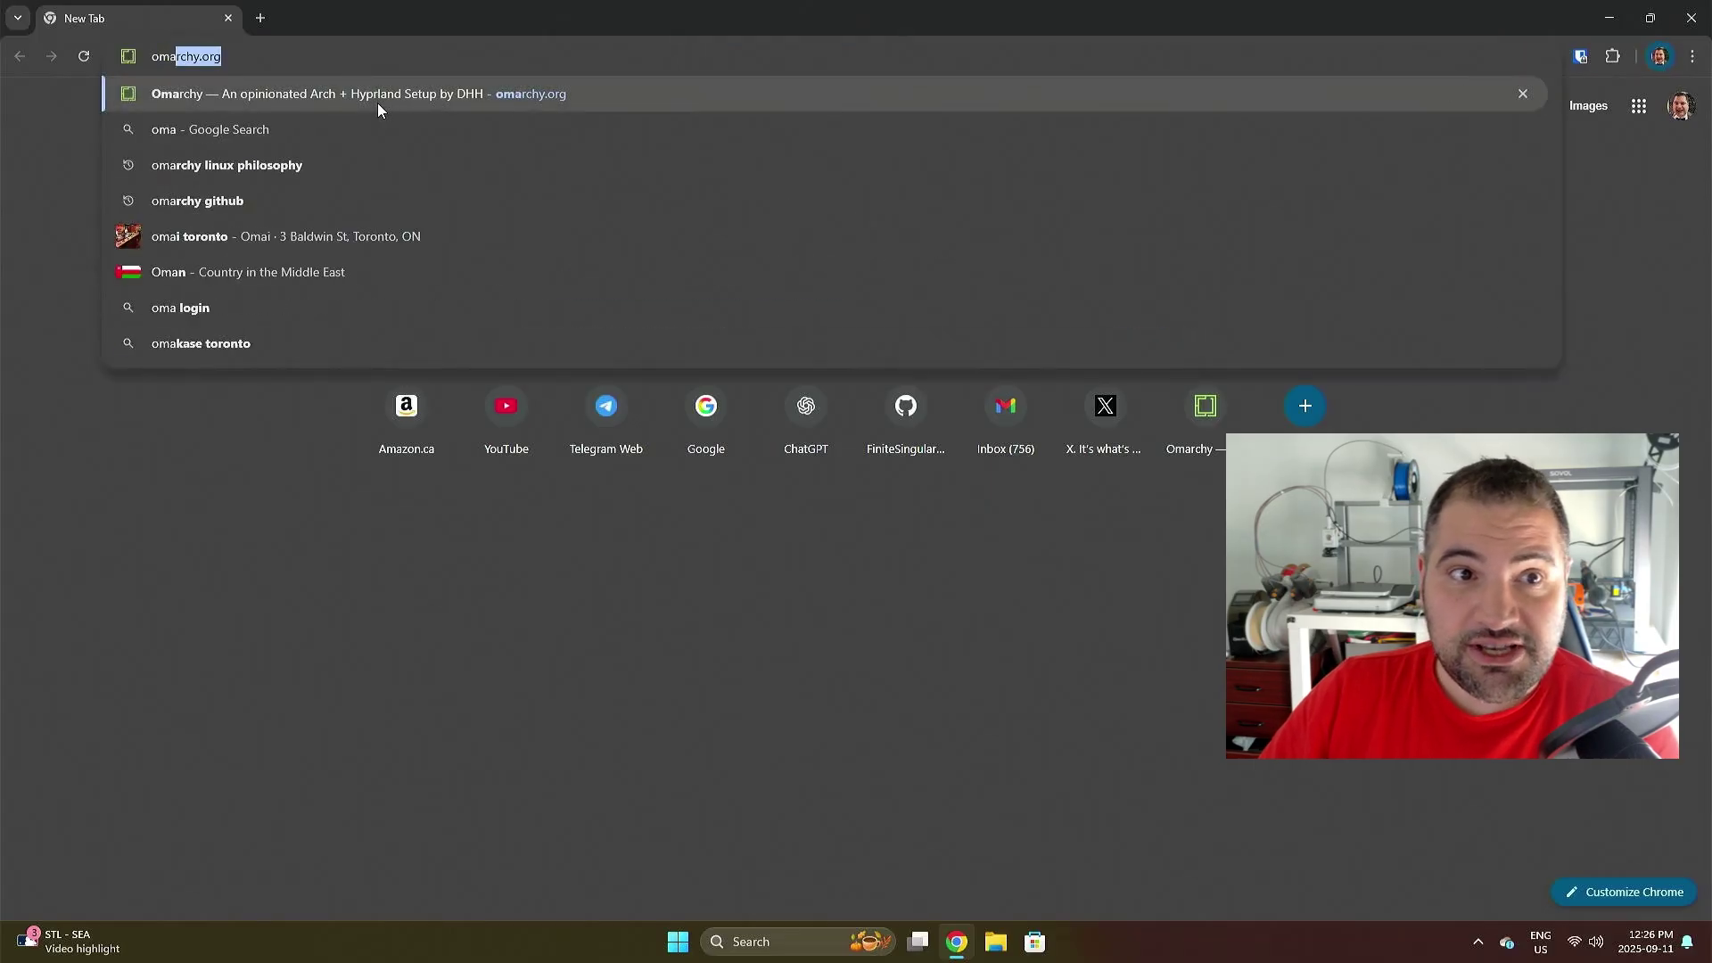
{"action": "type", "text": "rchy.org"}
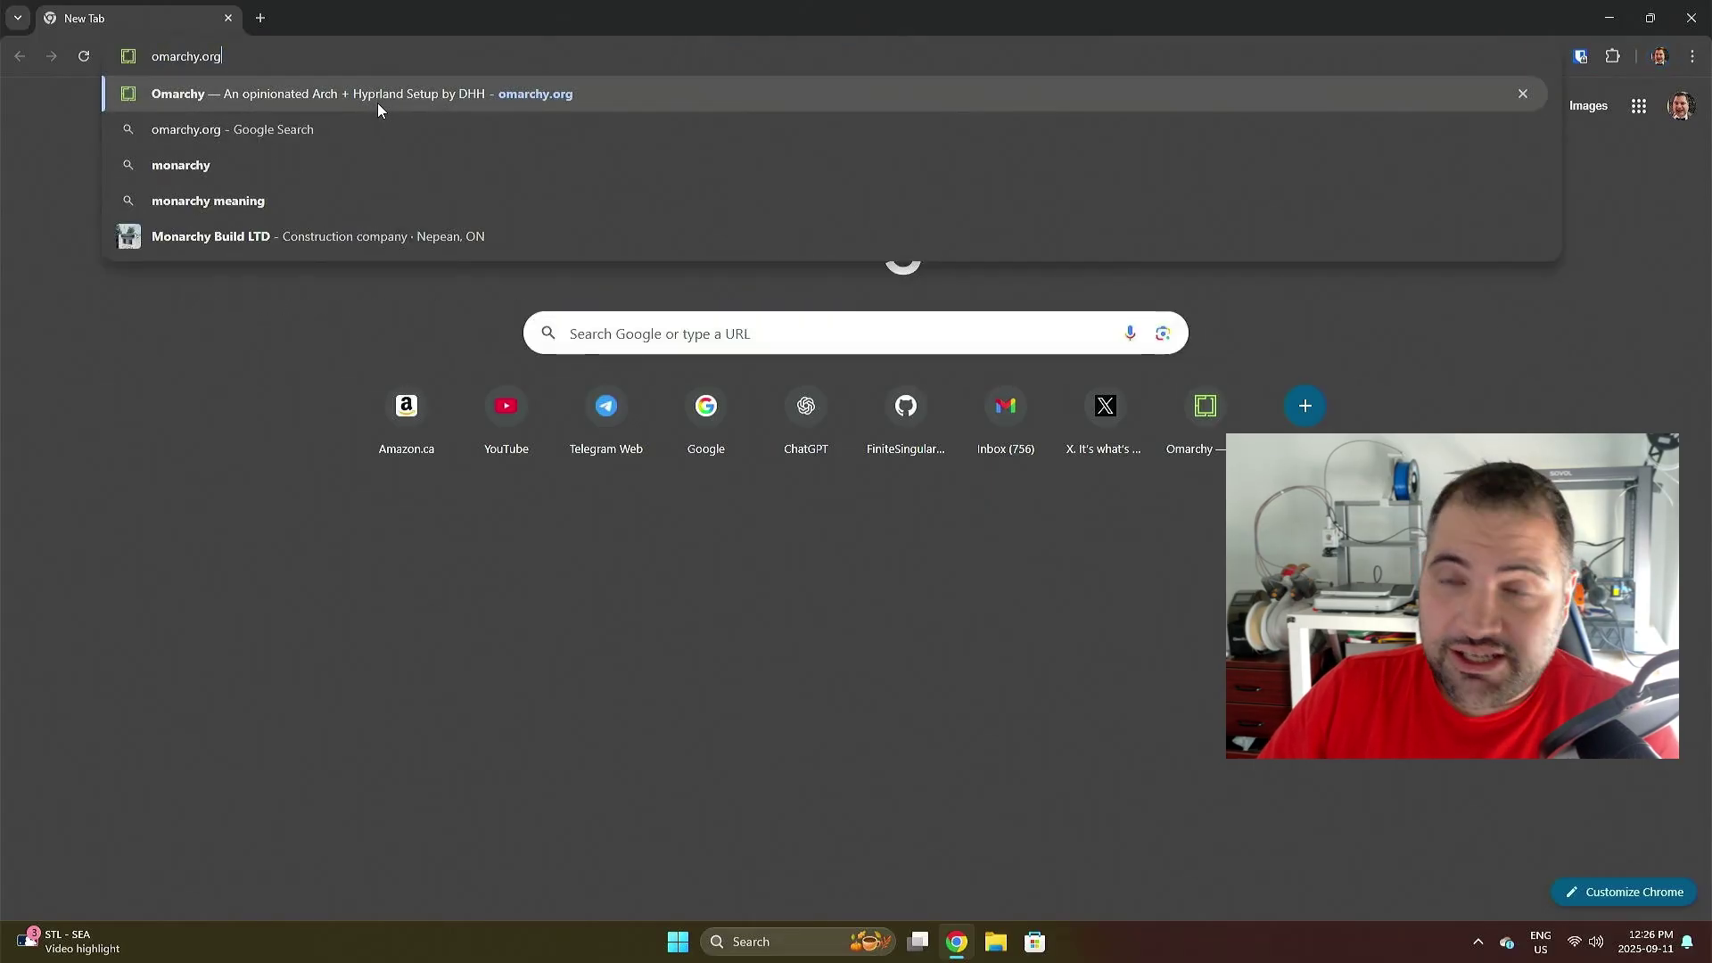
{"action": "key", "text": "Return"}
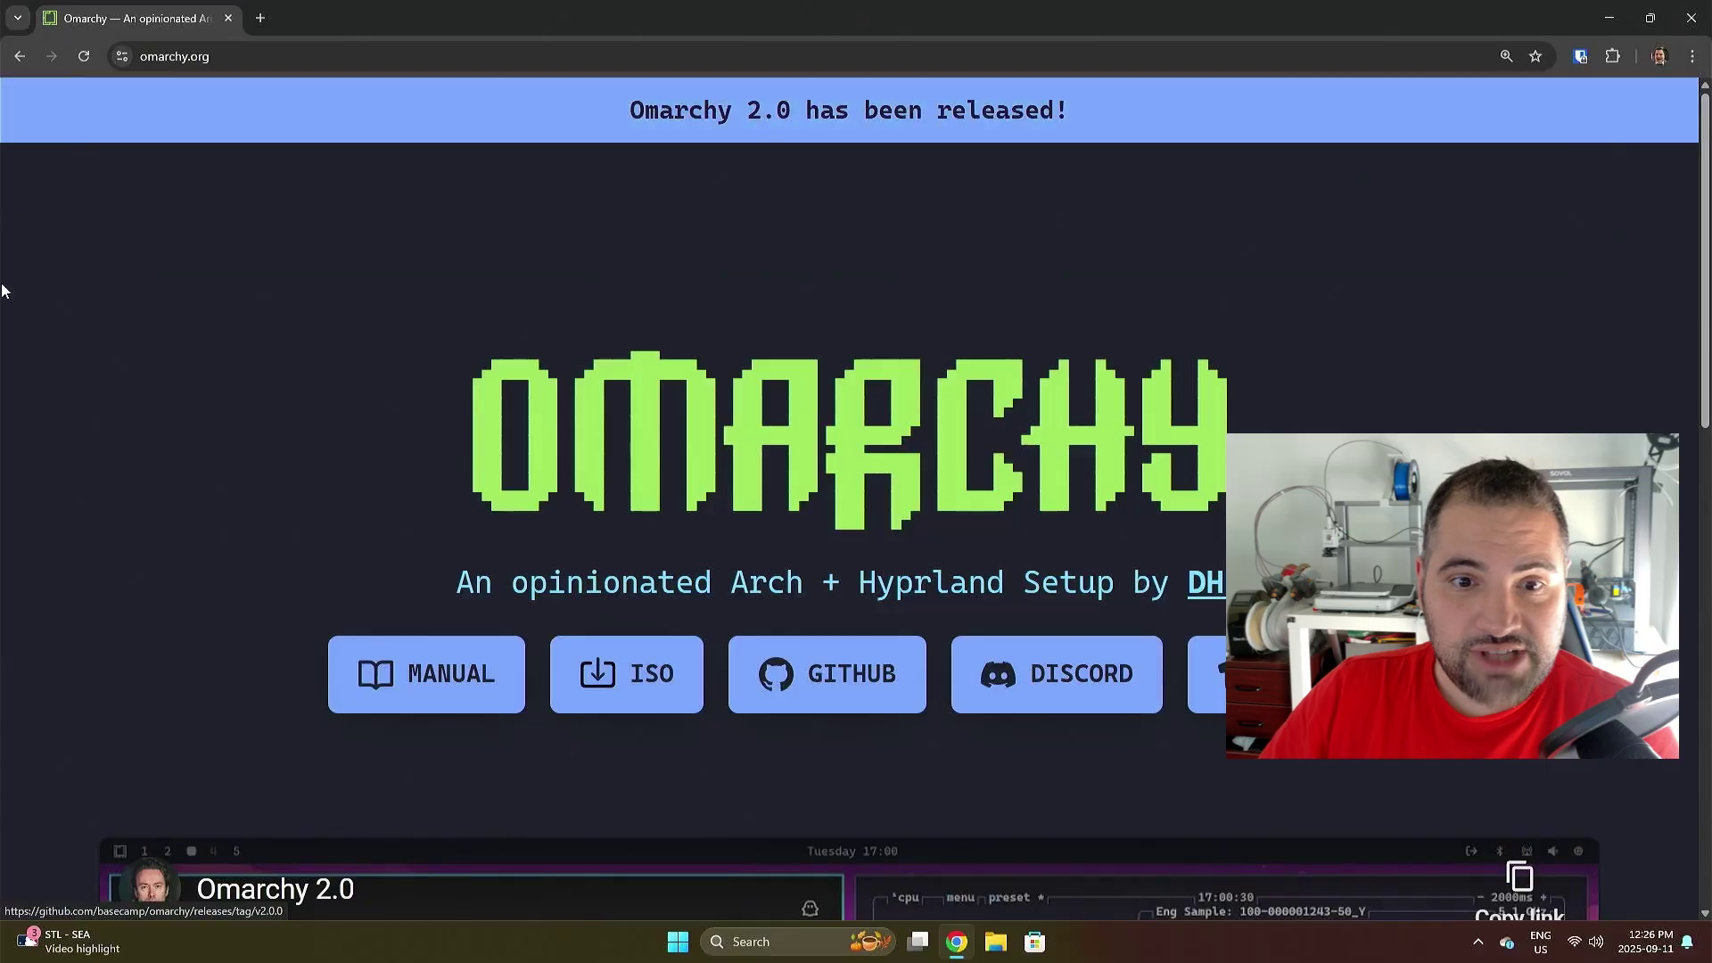
{"action": "left_click", "coordinate": [665, 697]}
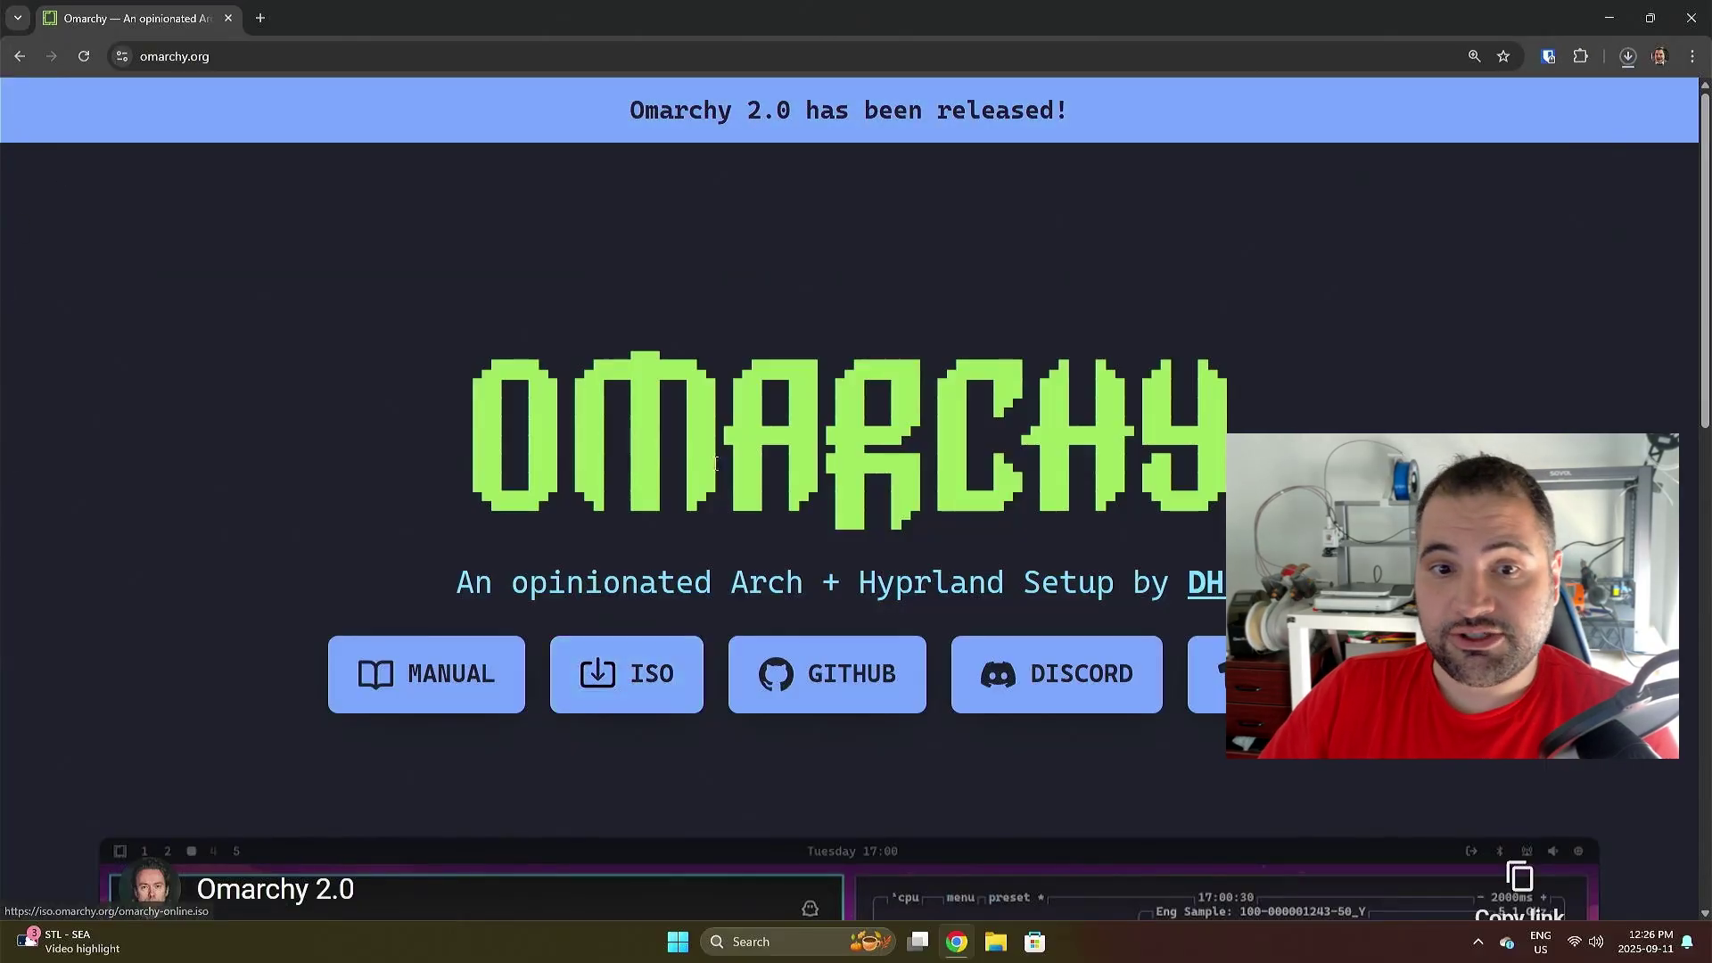
{"action": "left_click", "coordinate": [1630, 58]}
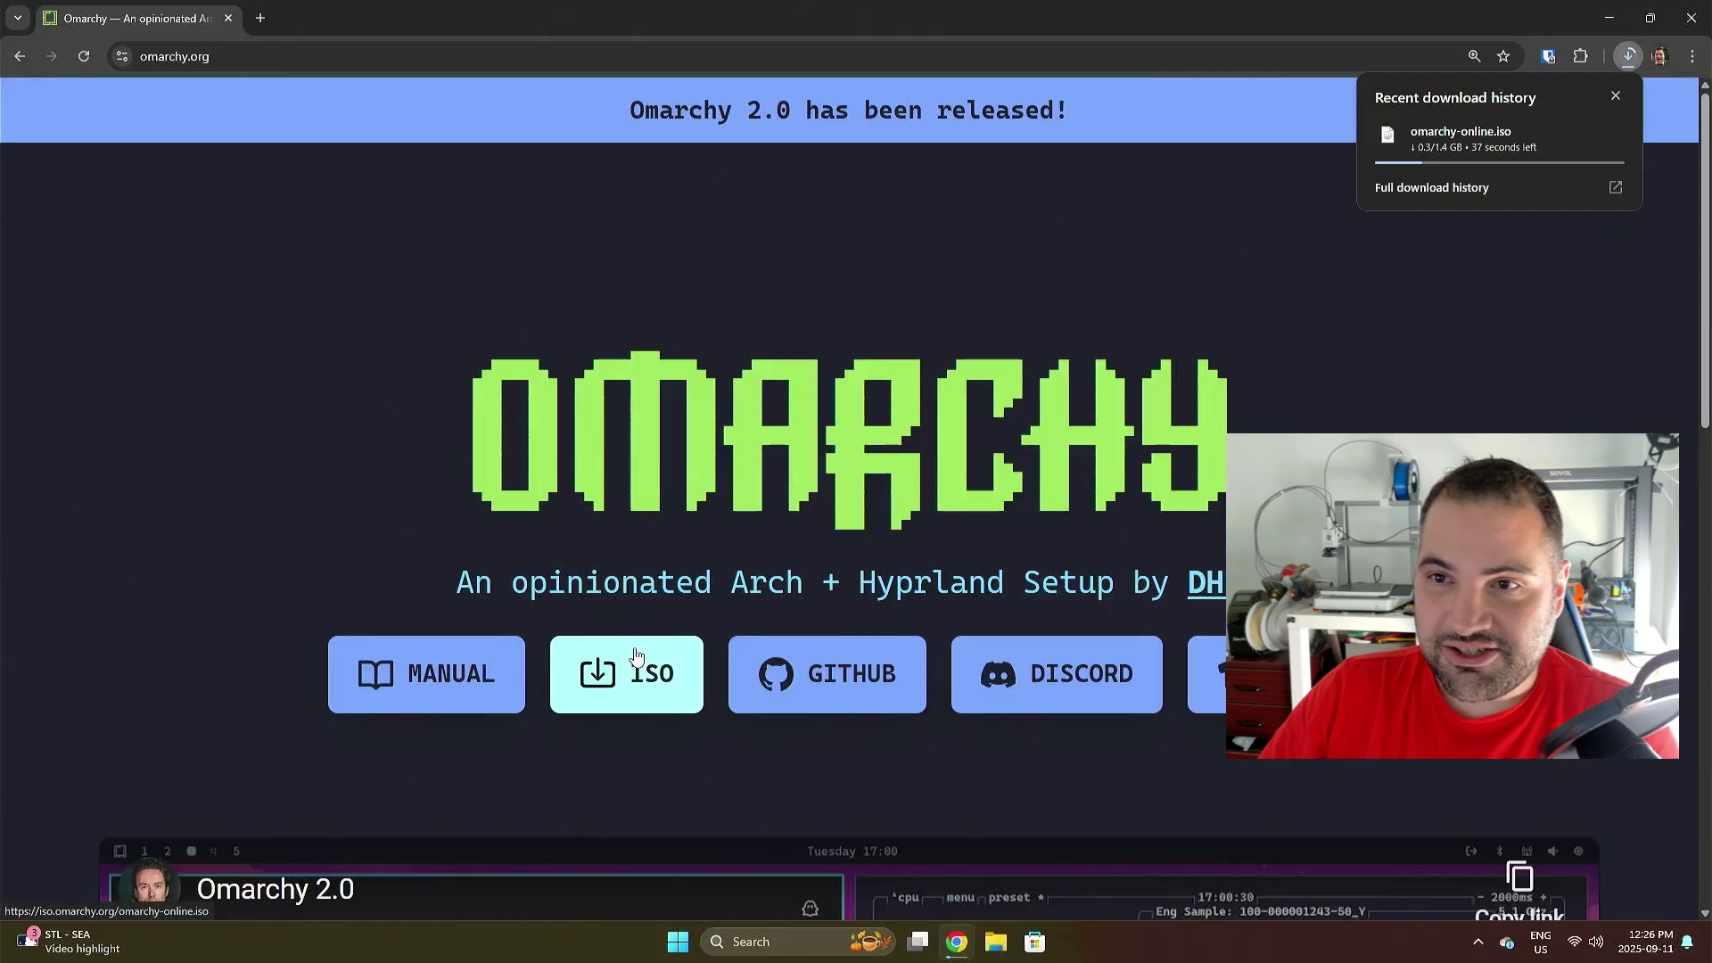
Search for balena etcher in a new tab and open the official etcher.balena.io site.
{"action": "left_click", "coordinate": [260, 18]}
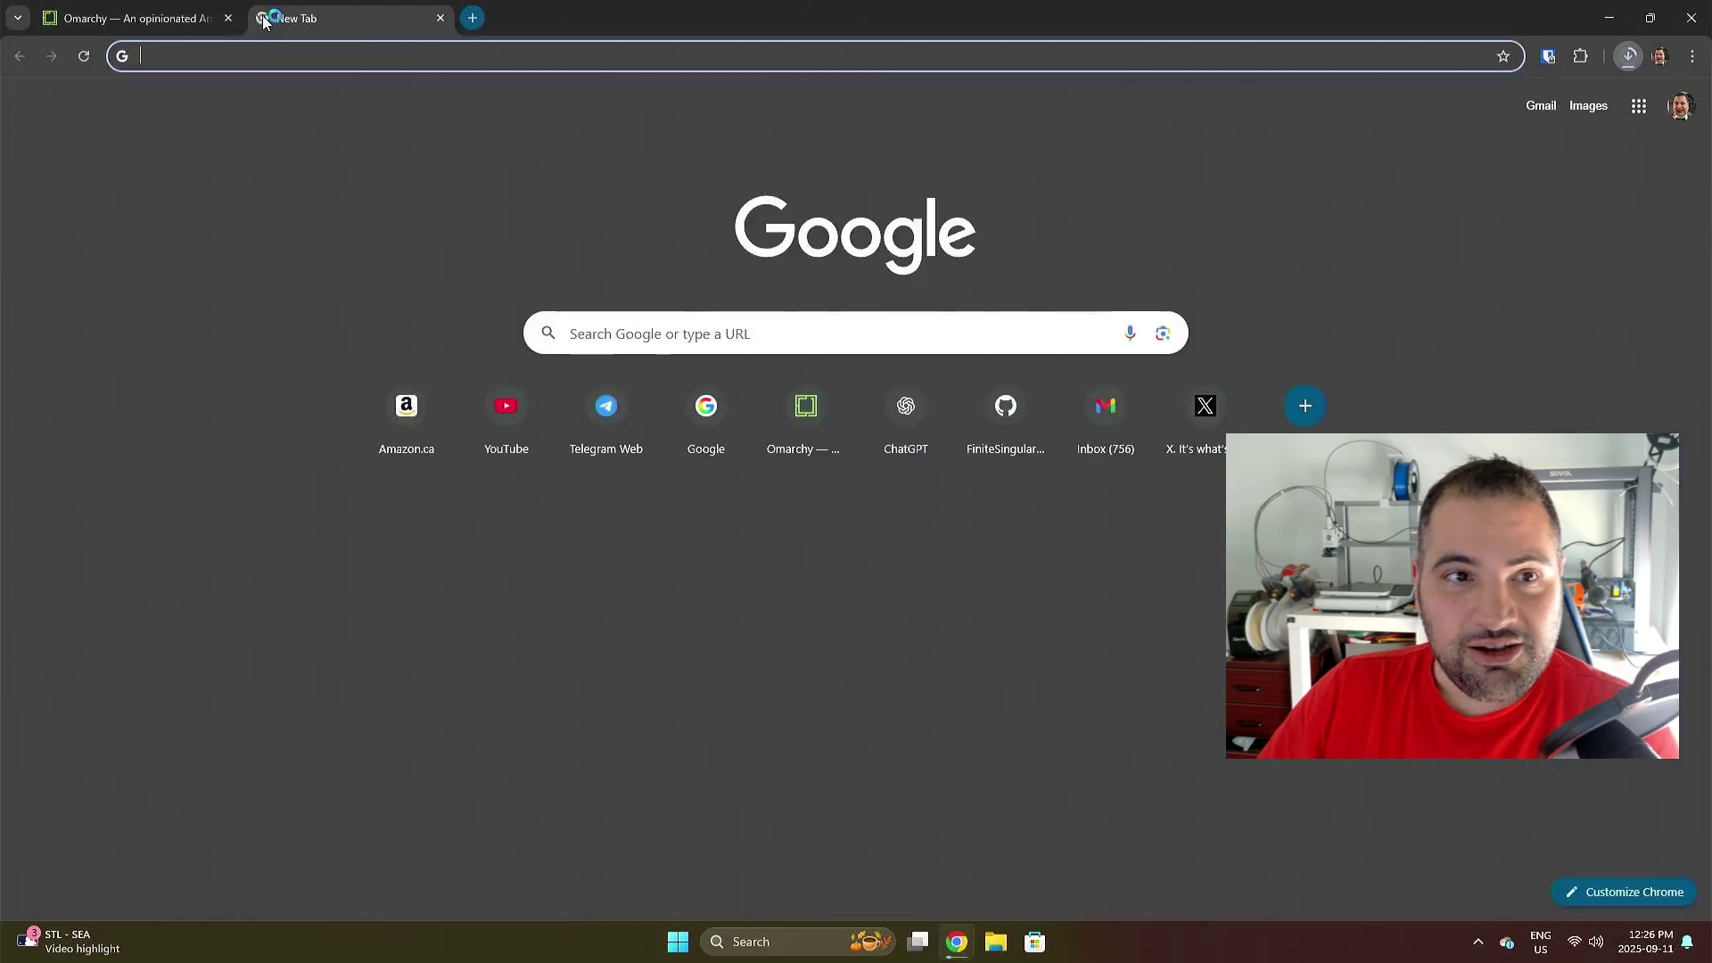
{"action": "type", "text": "b"}
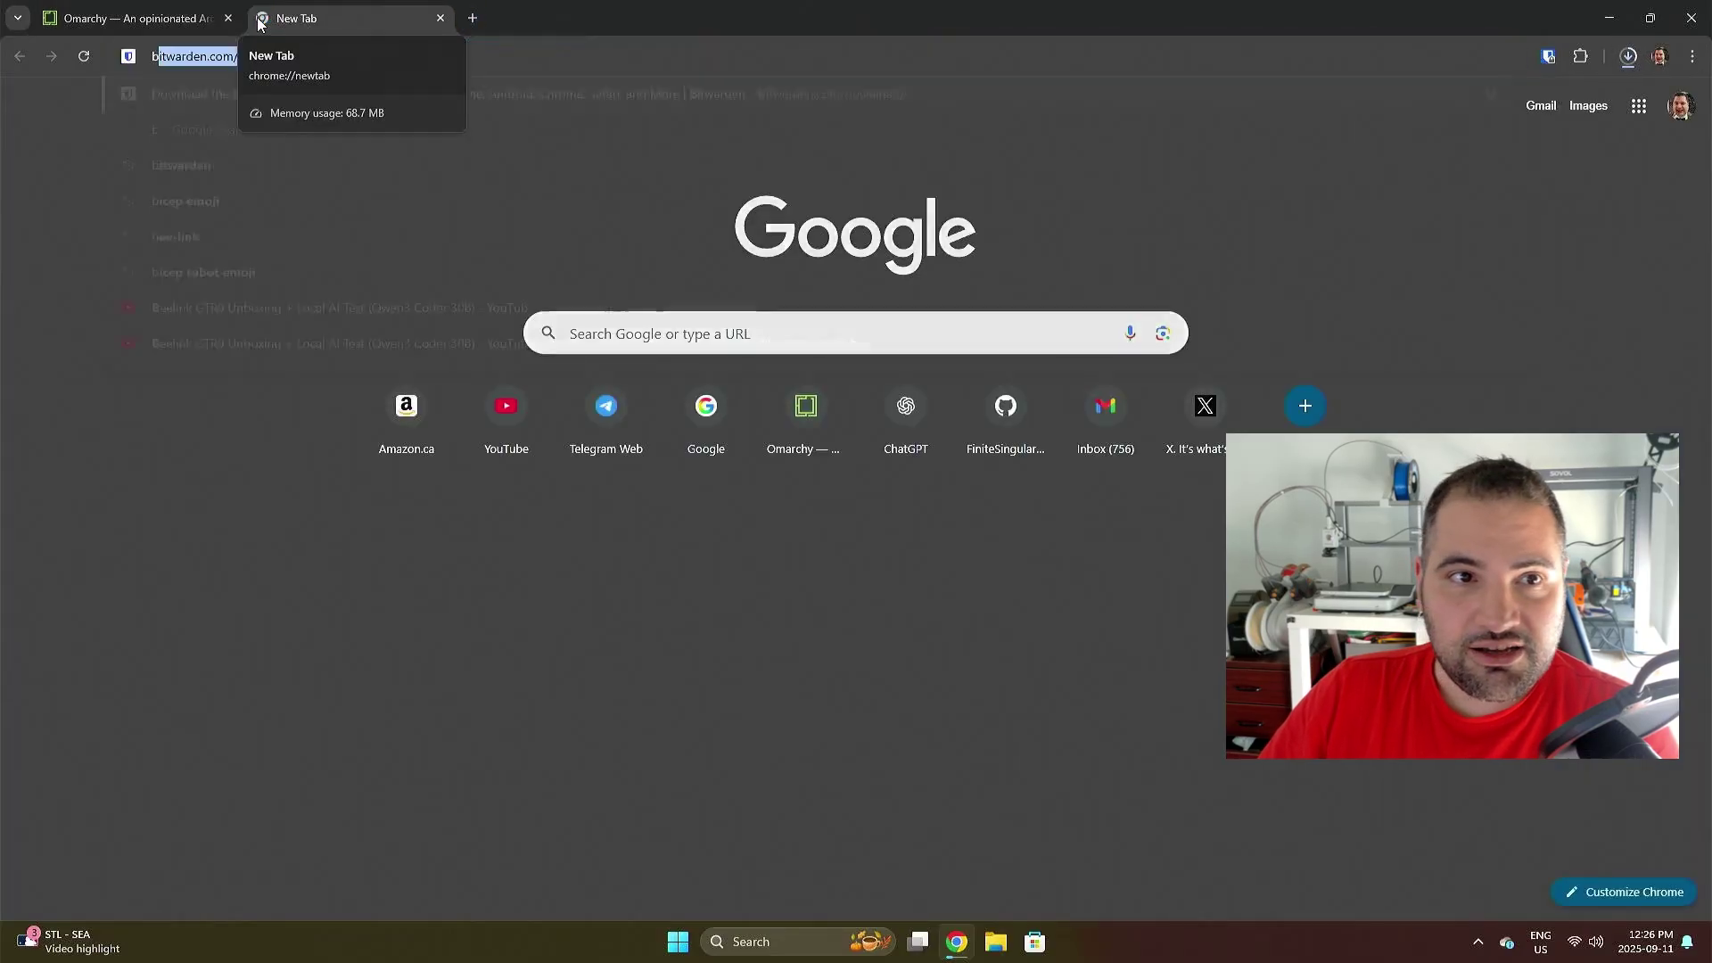
{"action": "type", "text": "elana"}
{"action": "key", "text": "Down"}
{"action": "key", "text": "Return"}
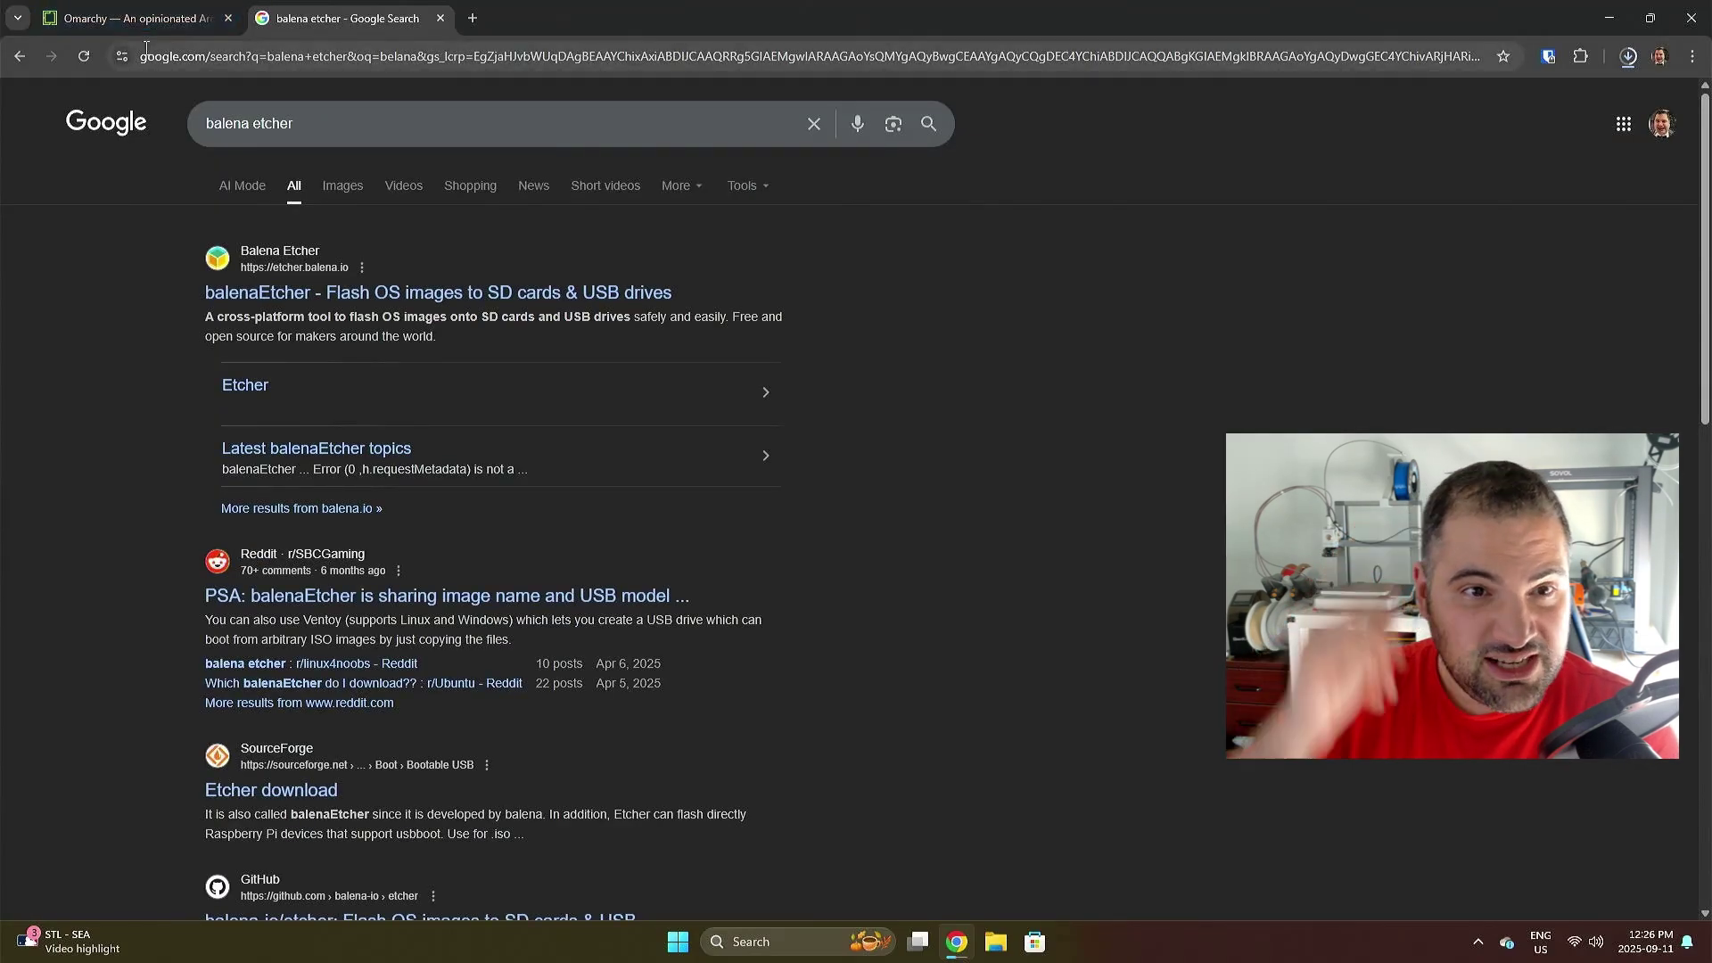
{"action": "left_click", "coordinate": [421, 294]}
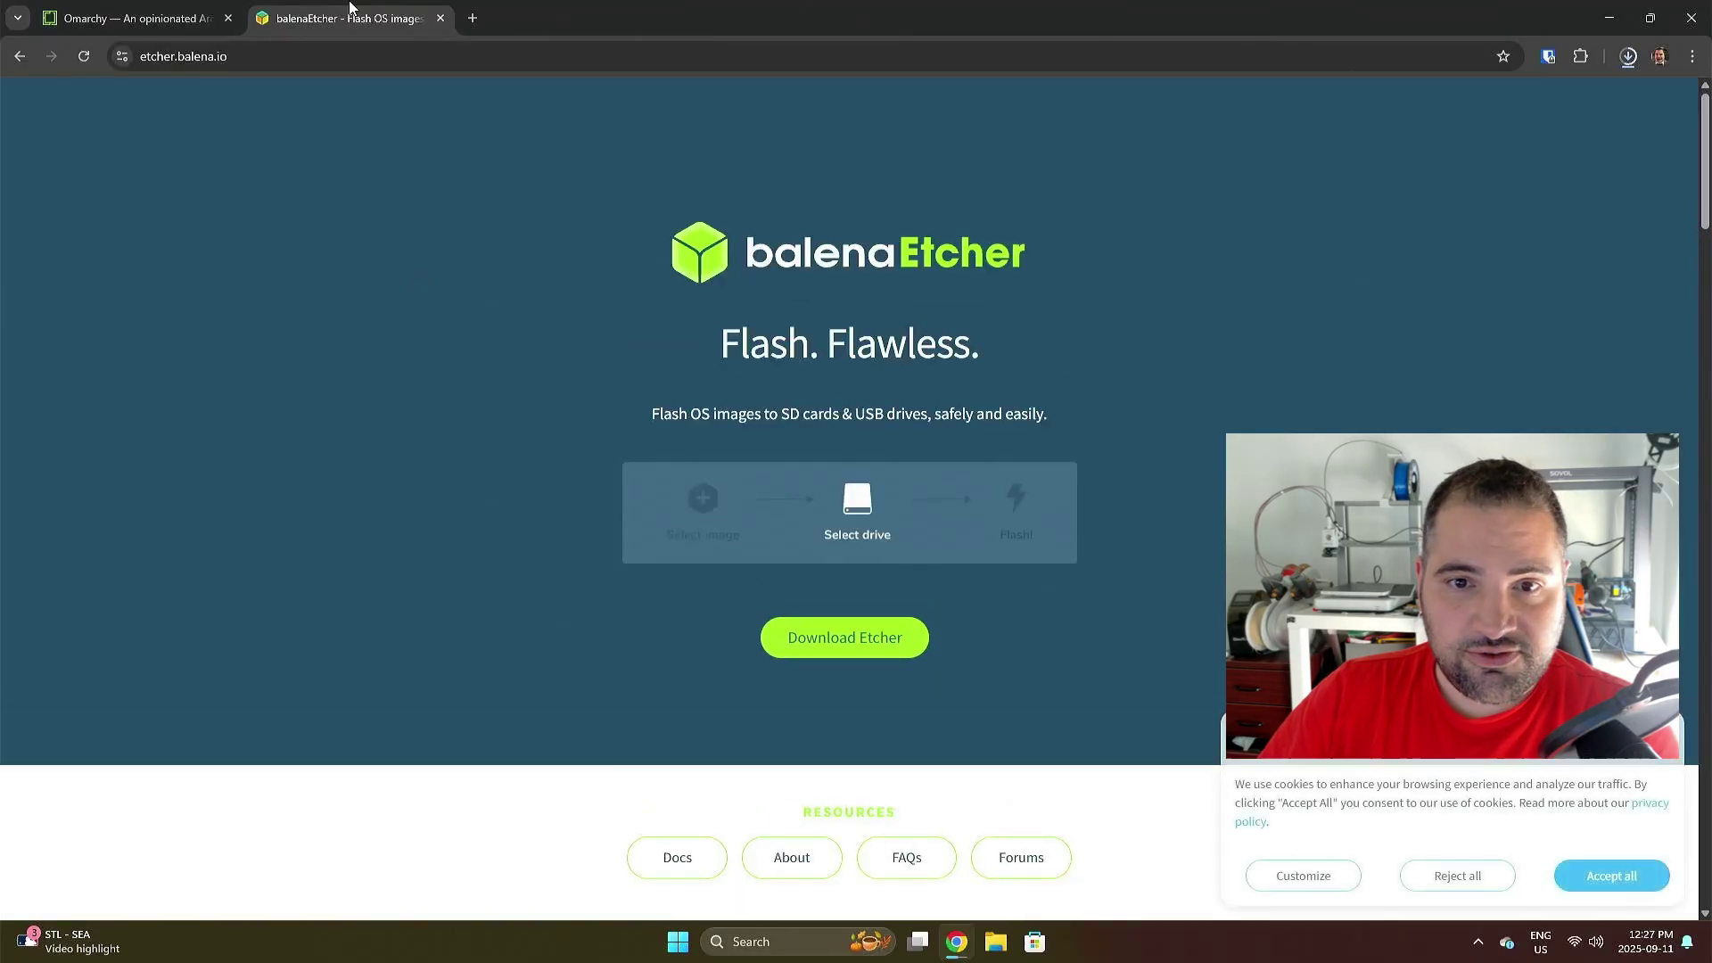
Download the balenaEtcher 2.1.4 Windows installer and confirm both downloads are complete.
{"action": "left_click", "coordinate": [899, 640]}
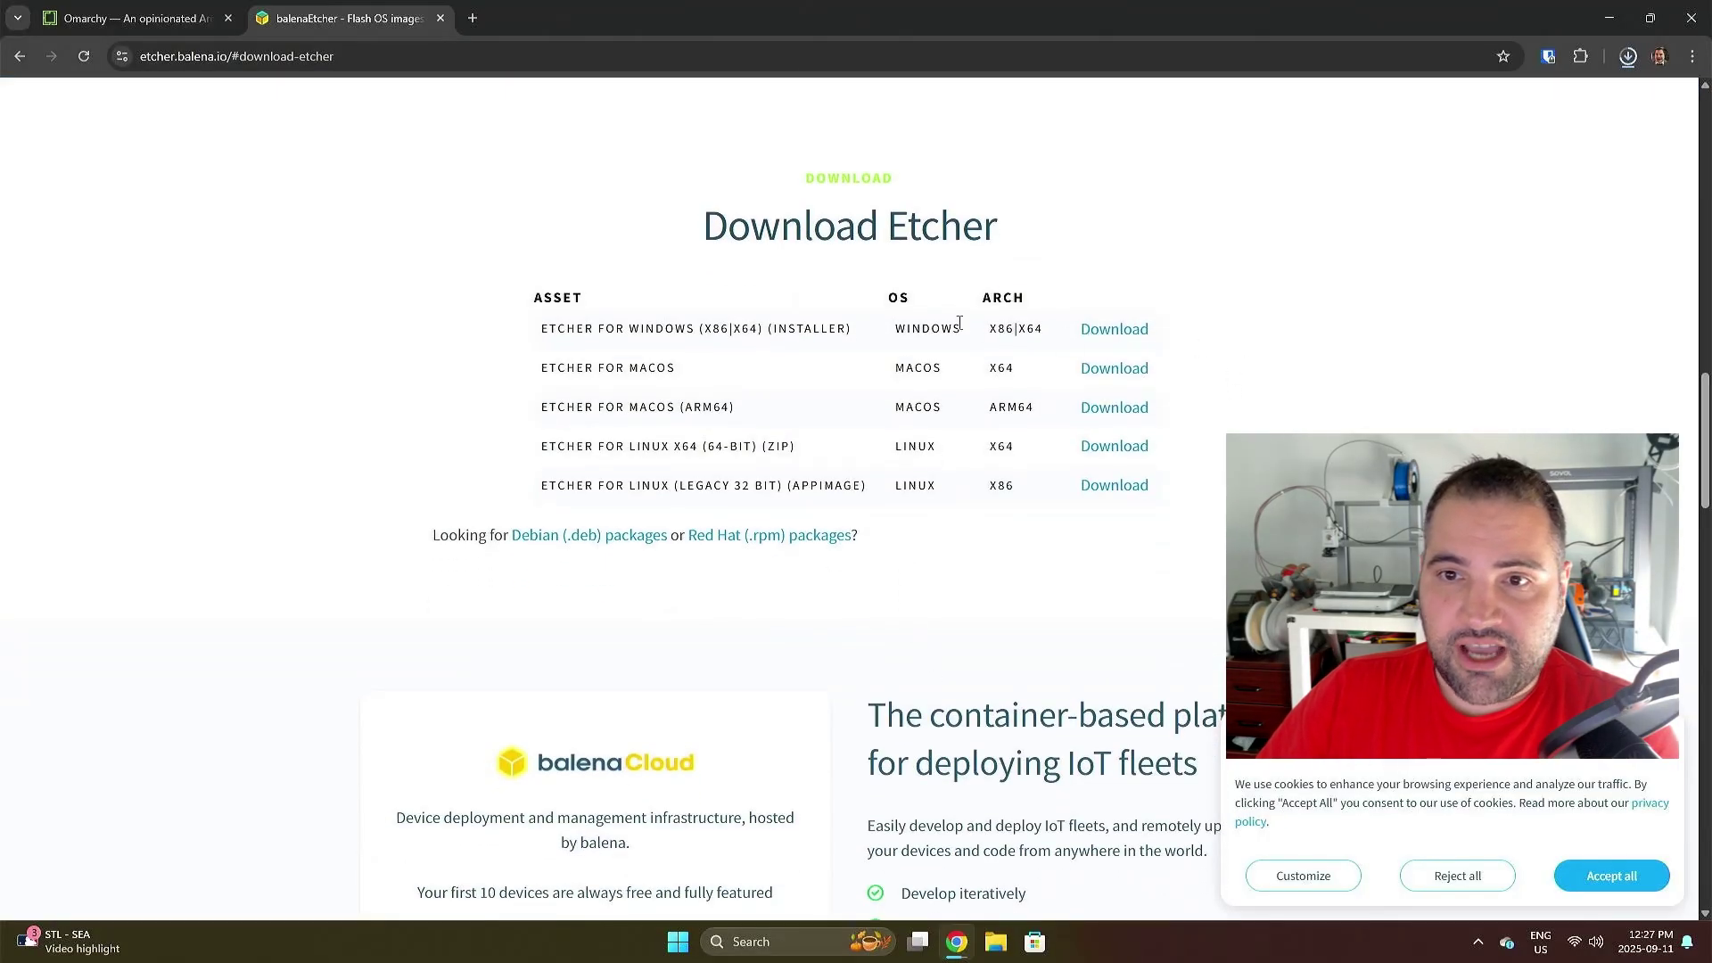
{"action": "left_click", "coordinate": [1124, 337]}
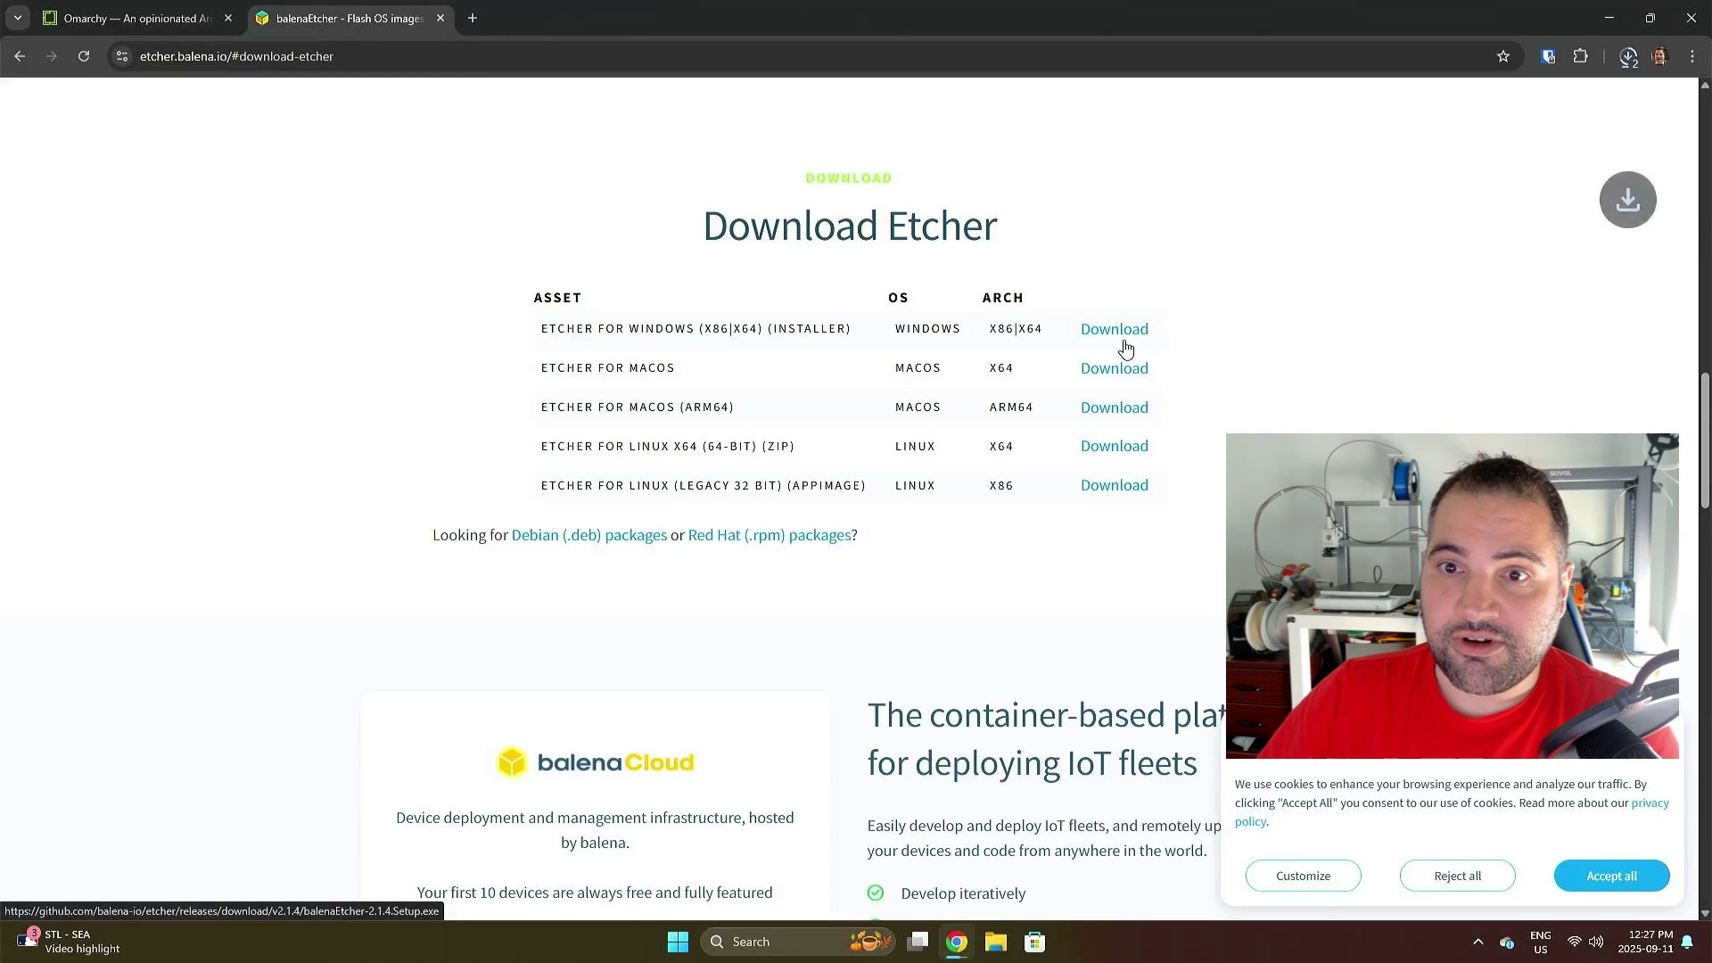
{"action": "left_click", "coordinate": [1625, 58]}
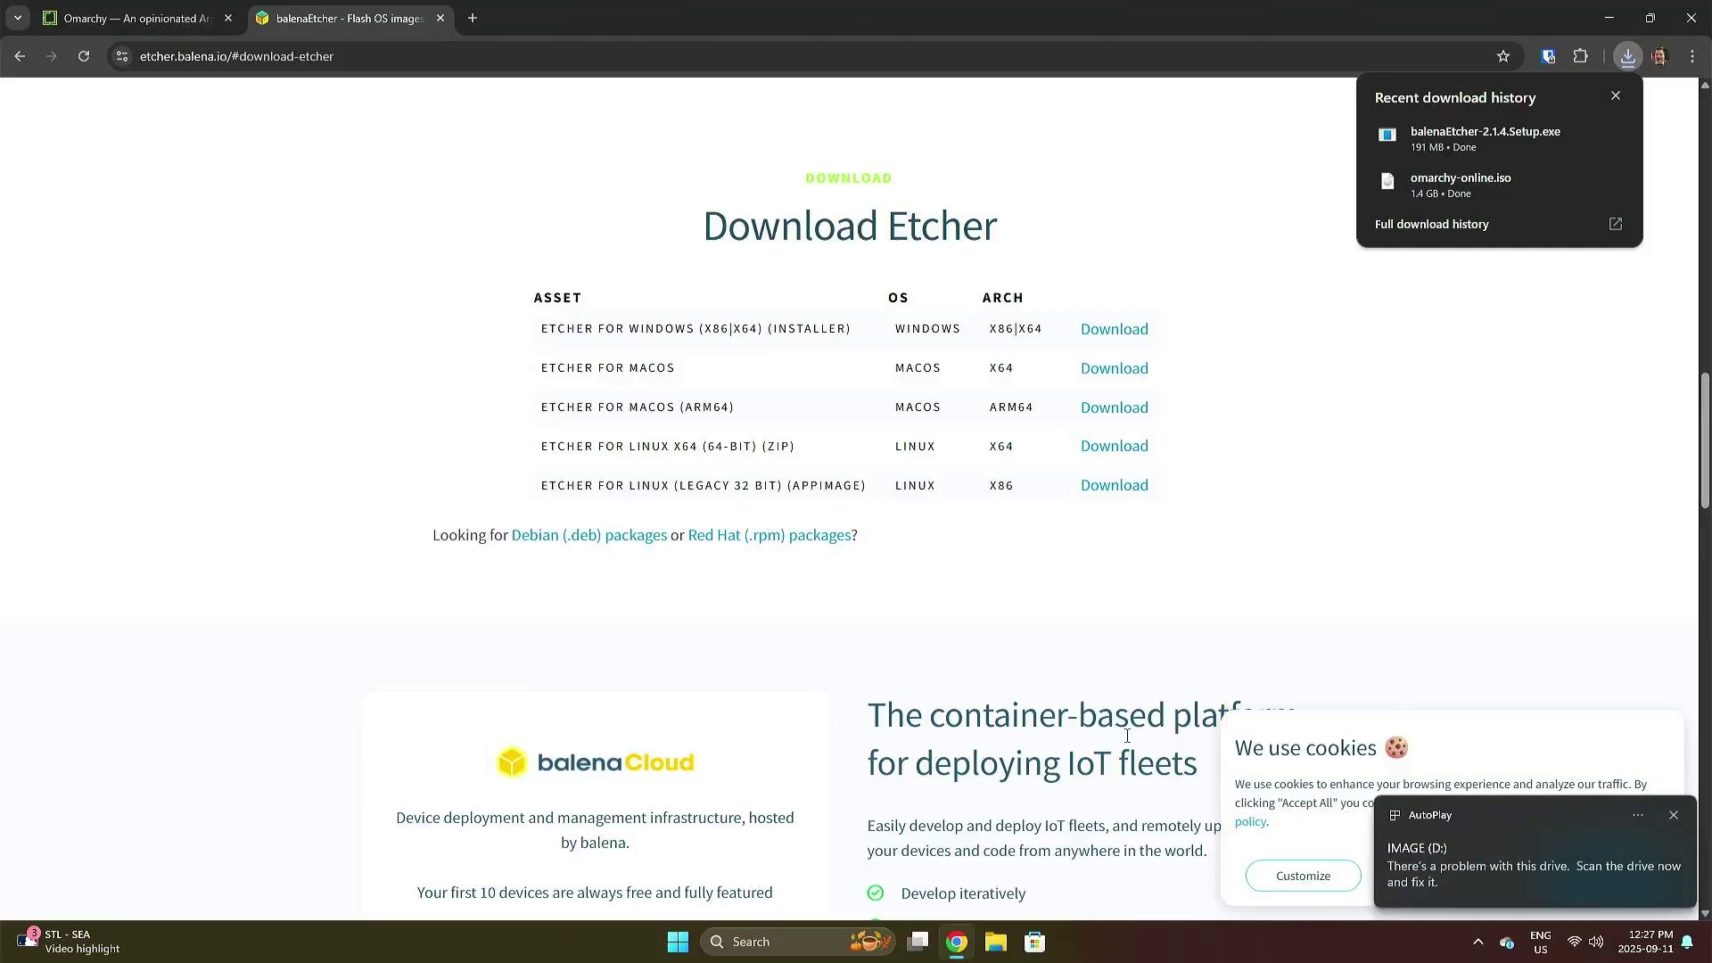
Skip scanning IMAGE (D:) and confirm the Data (E:) drive is empty.
{"action": "left_click", "coordinate": [1487, 870]}
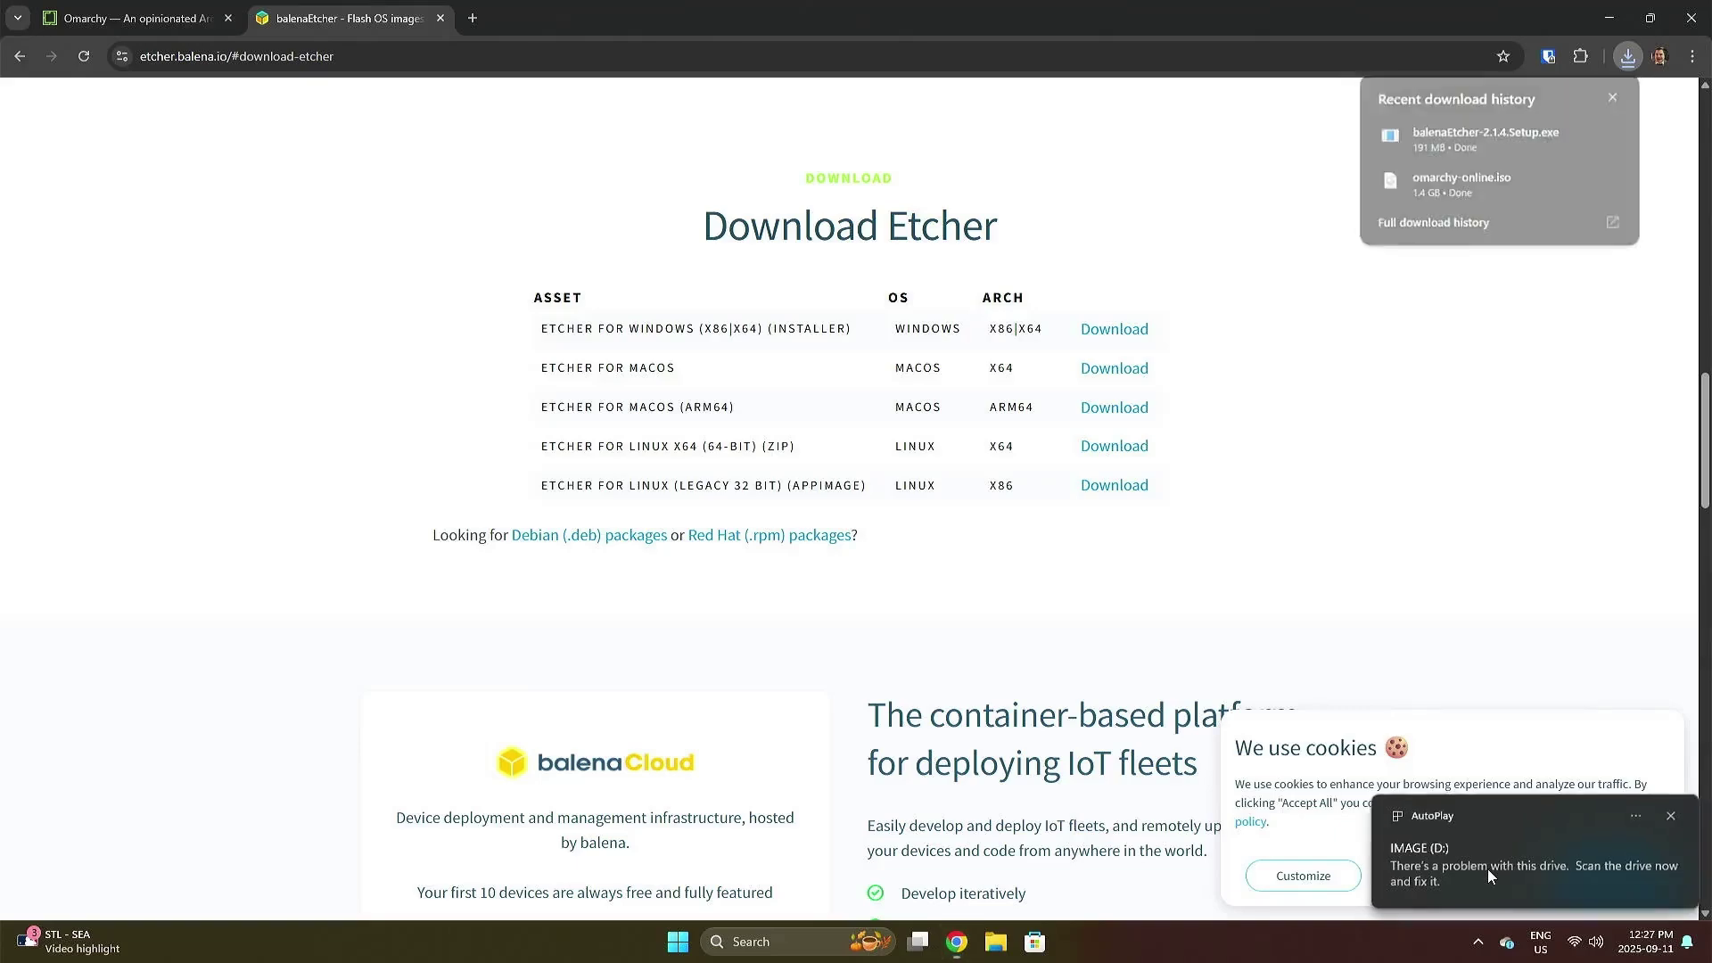
{"action": "left_click", "coordinate": [953, 533]}
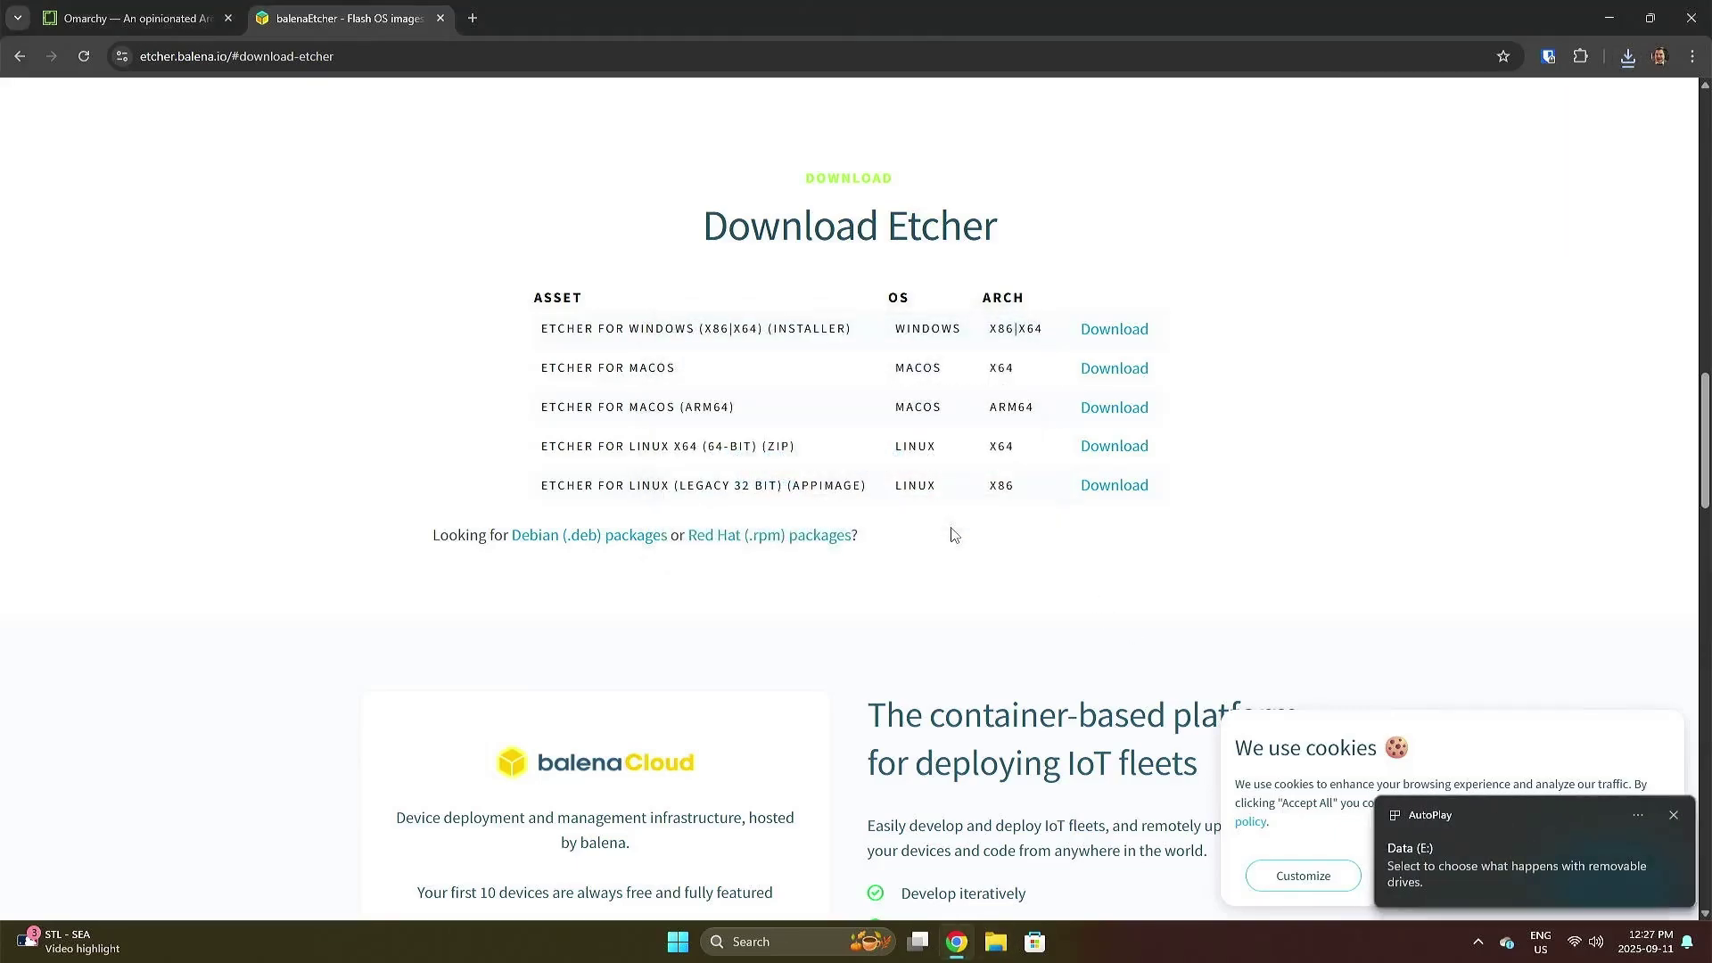
{"action": "left_click", "coordinate": [1438, 853]}
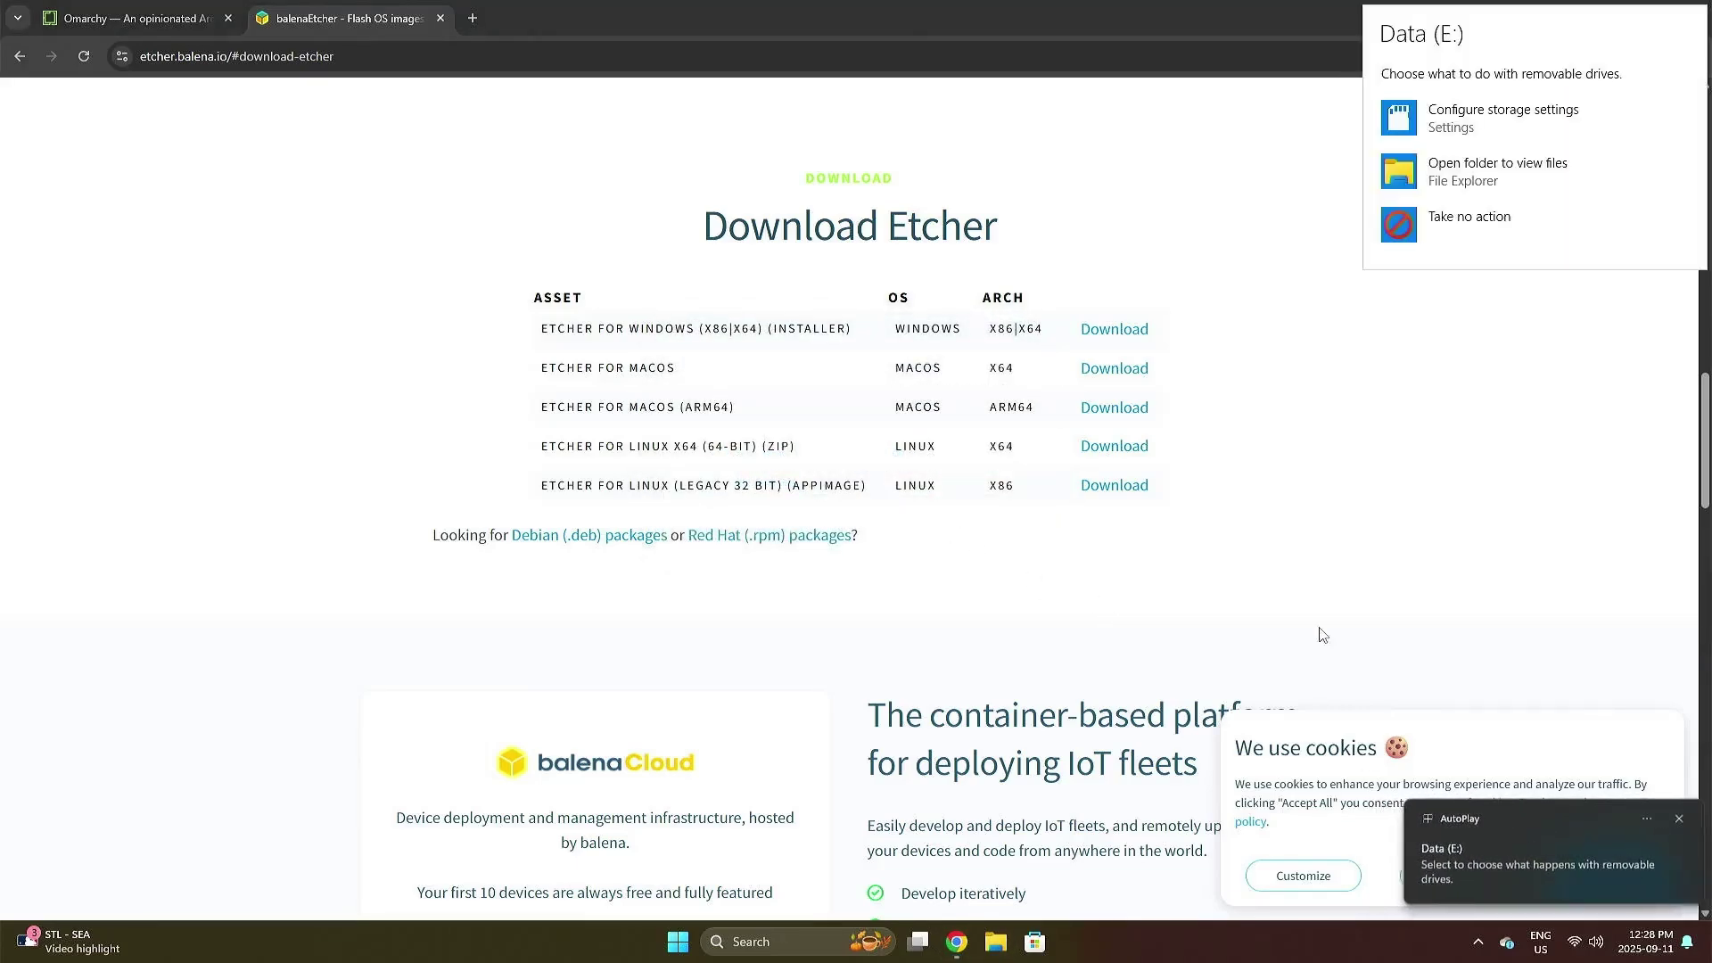
{"action": "left_click", "coordinate": [1449, 179]}
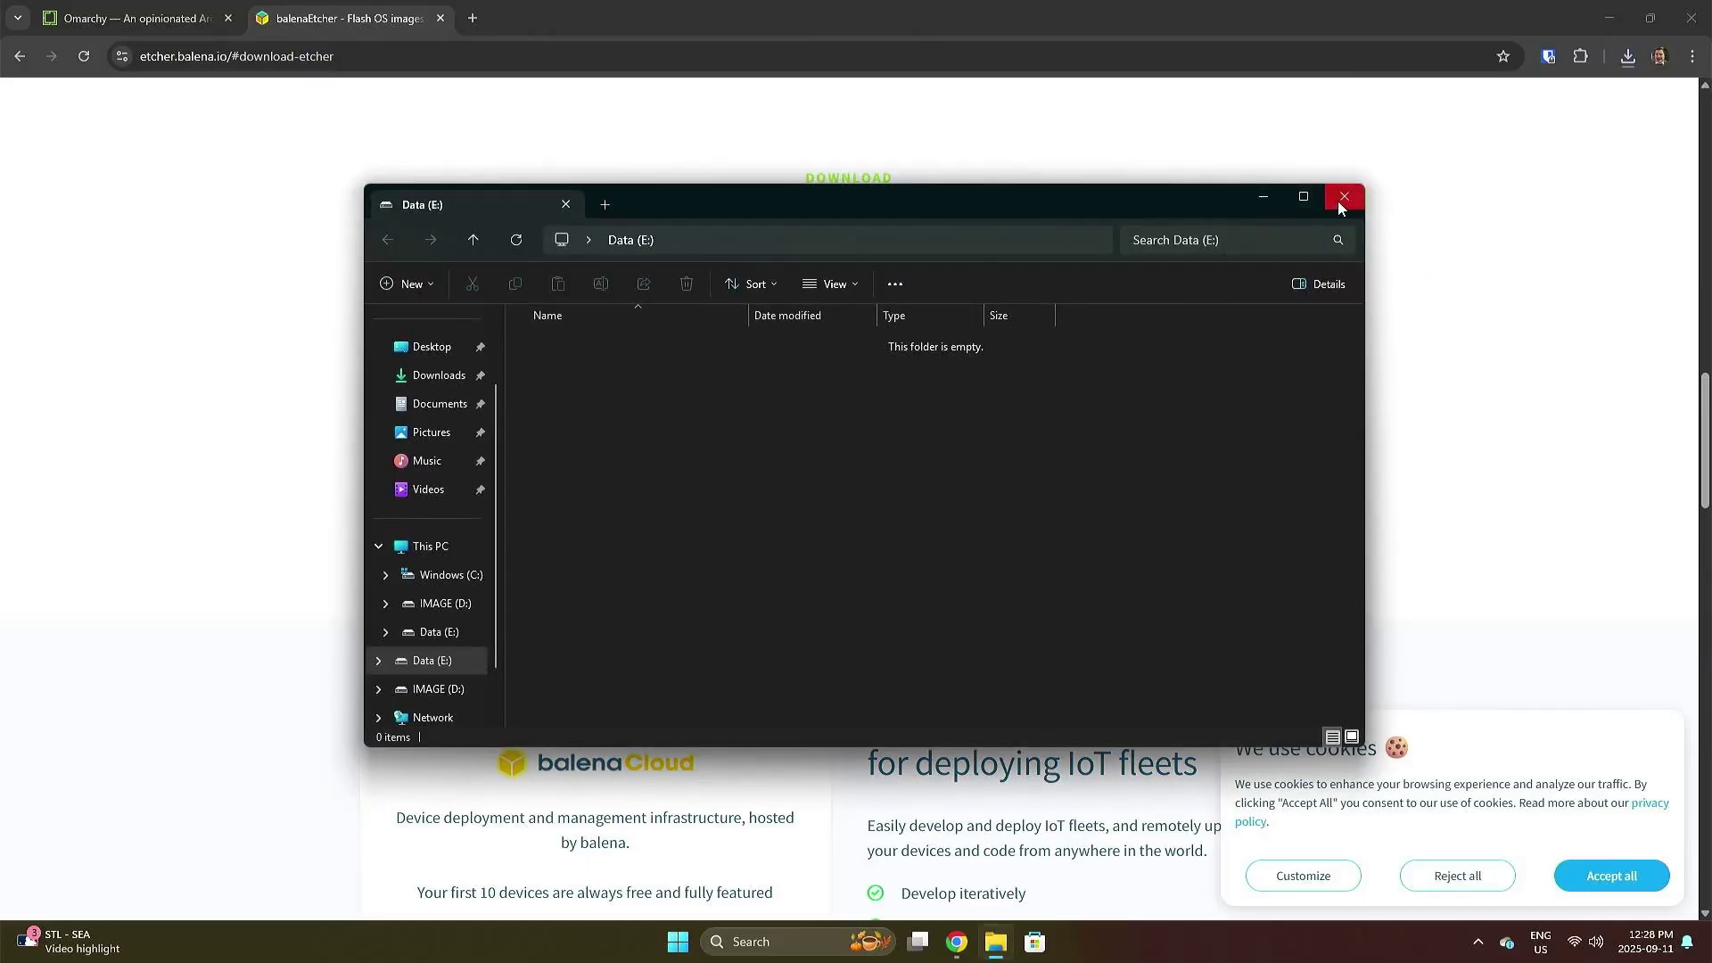
{"action": "left_click", "coordinate": [1345, 197]}
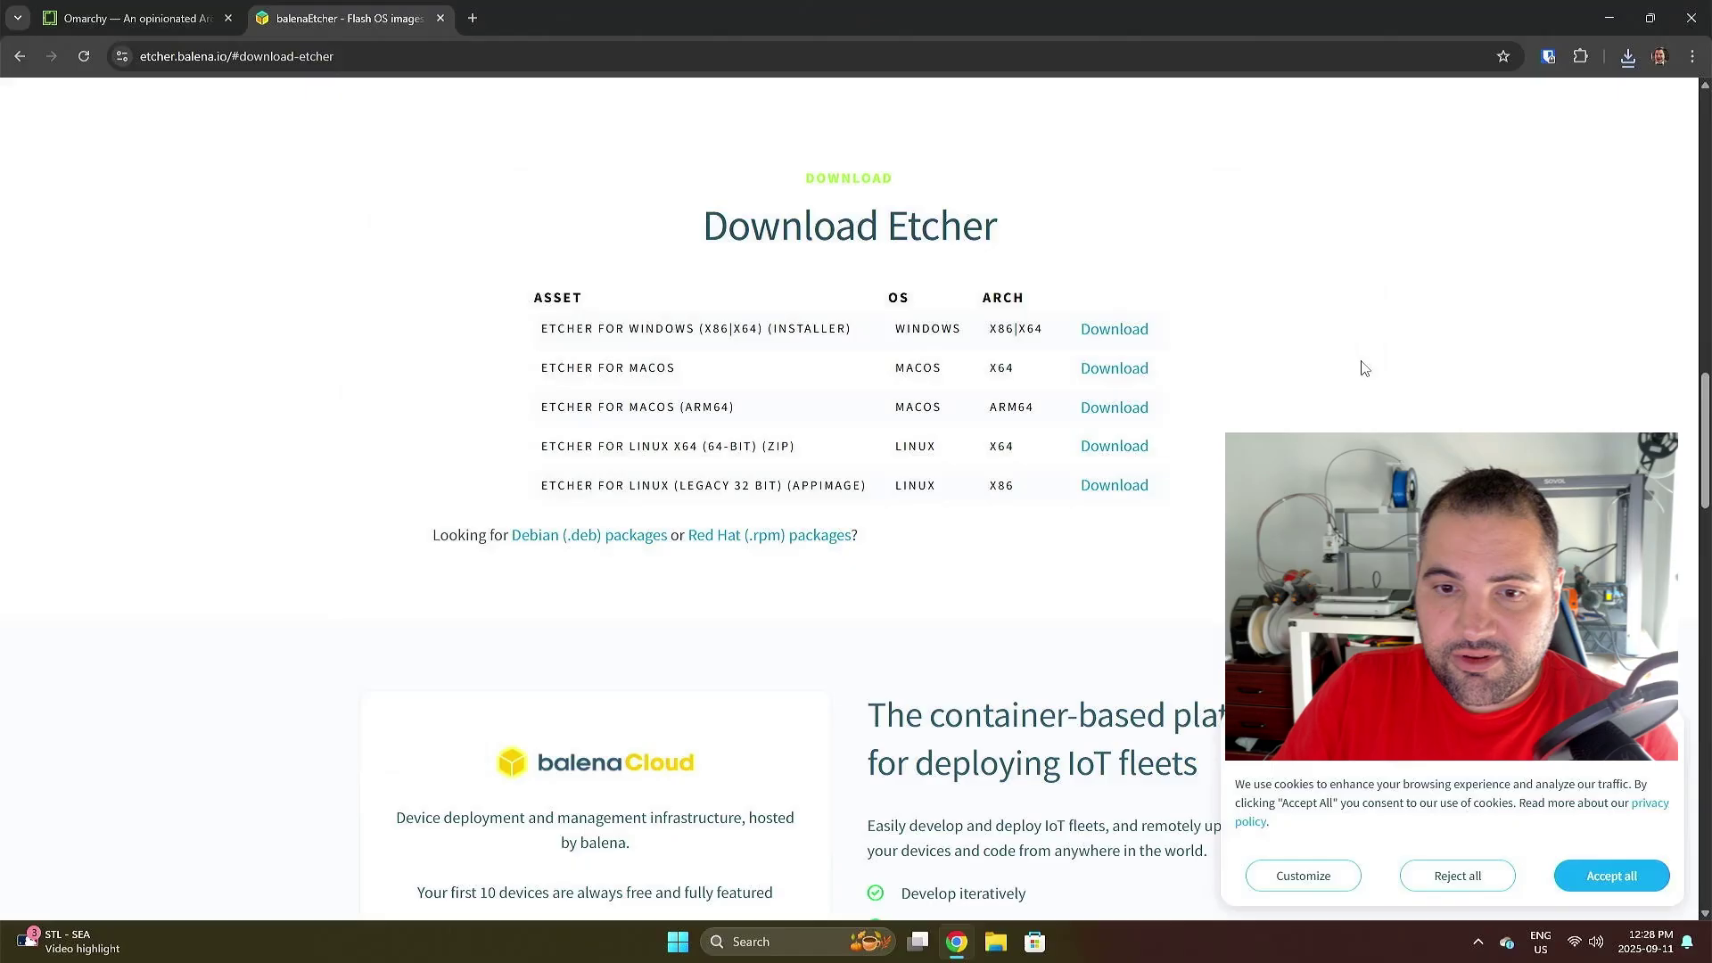
Run balenaEtcher-2.1.4.Setup.exe from Chrome's downloads and accept the site's cookies.
{"action": "left_click", "coordinate": [1628, 60]}
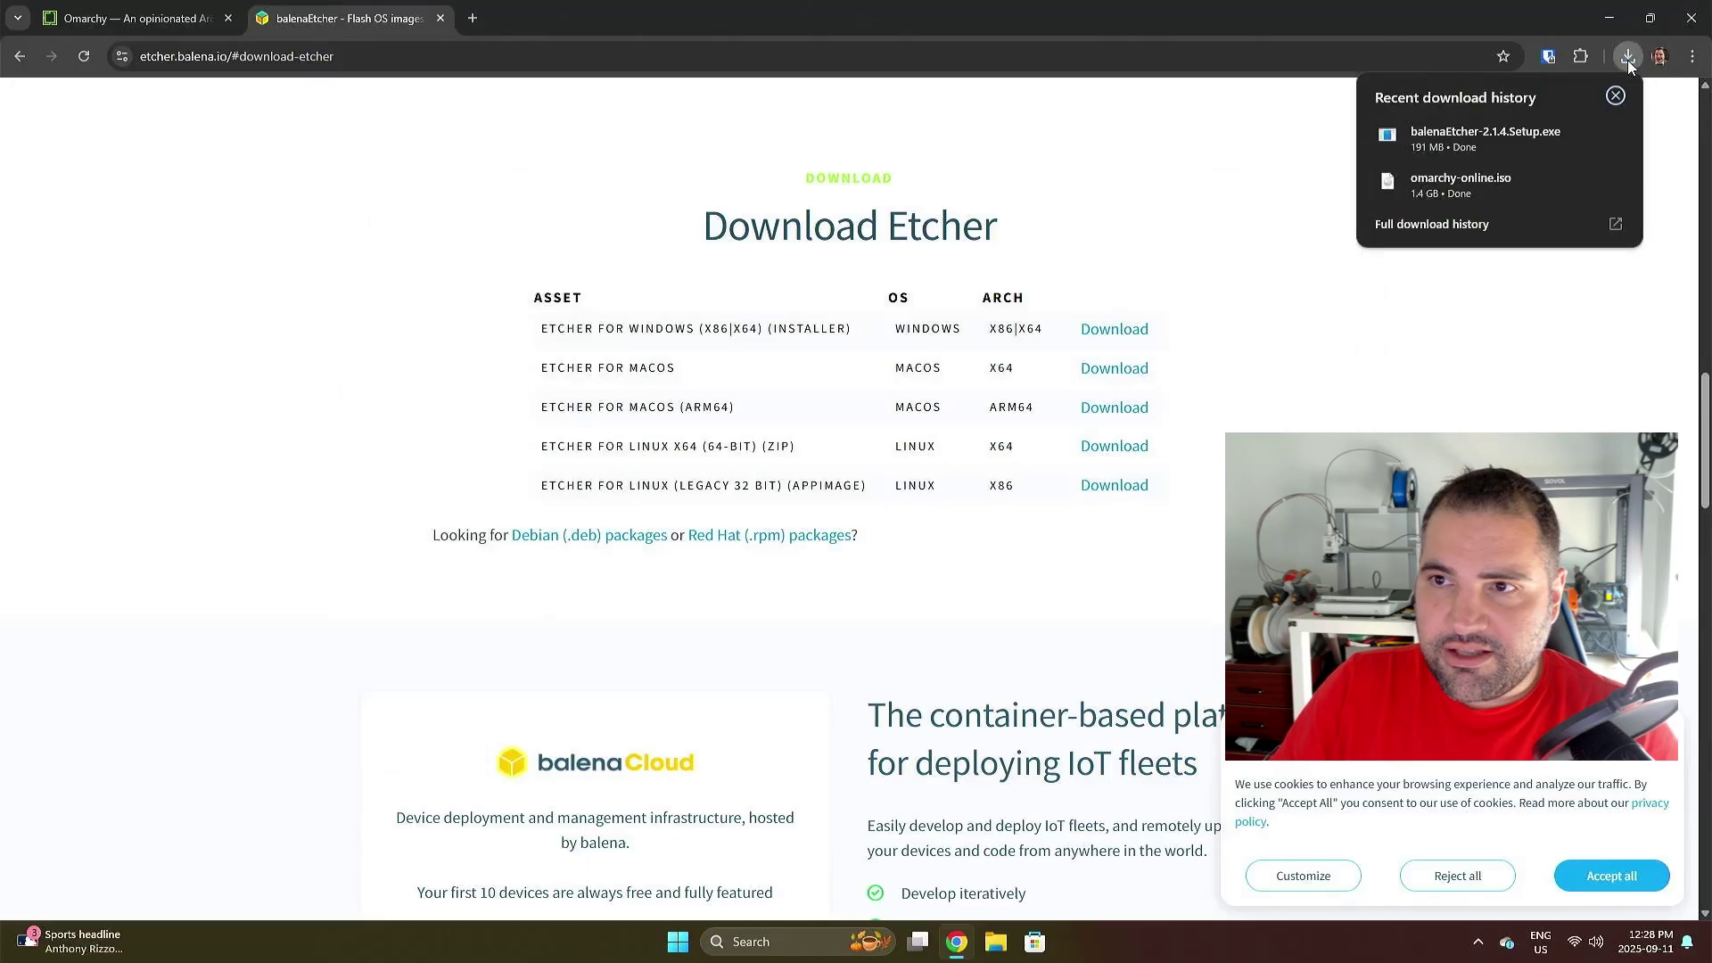
{"action": "left_click", "coordinate": [1498, 142]}
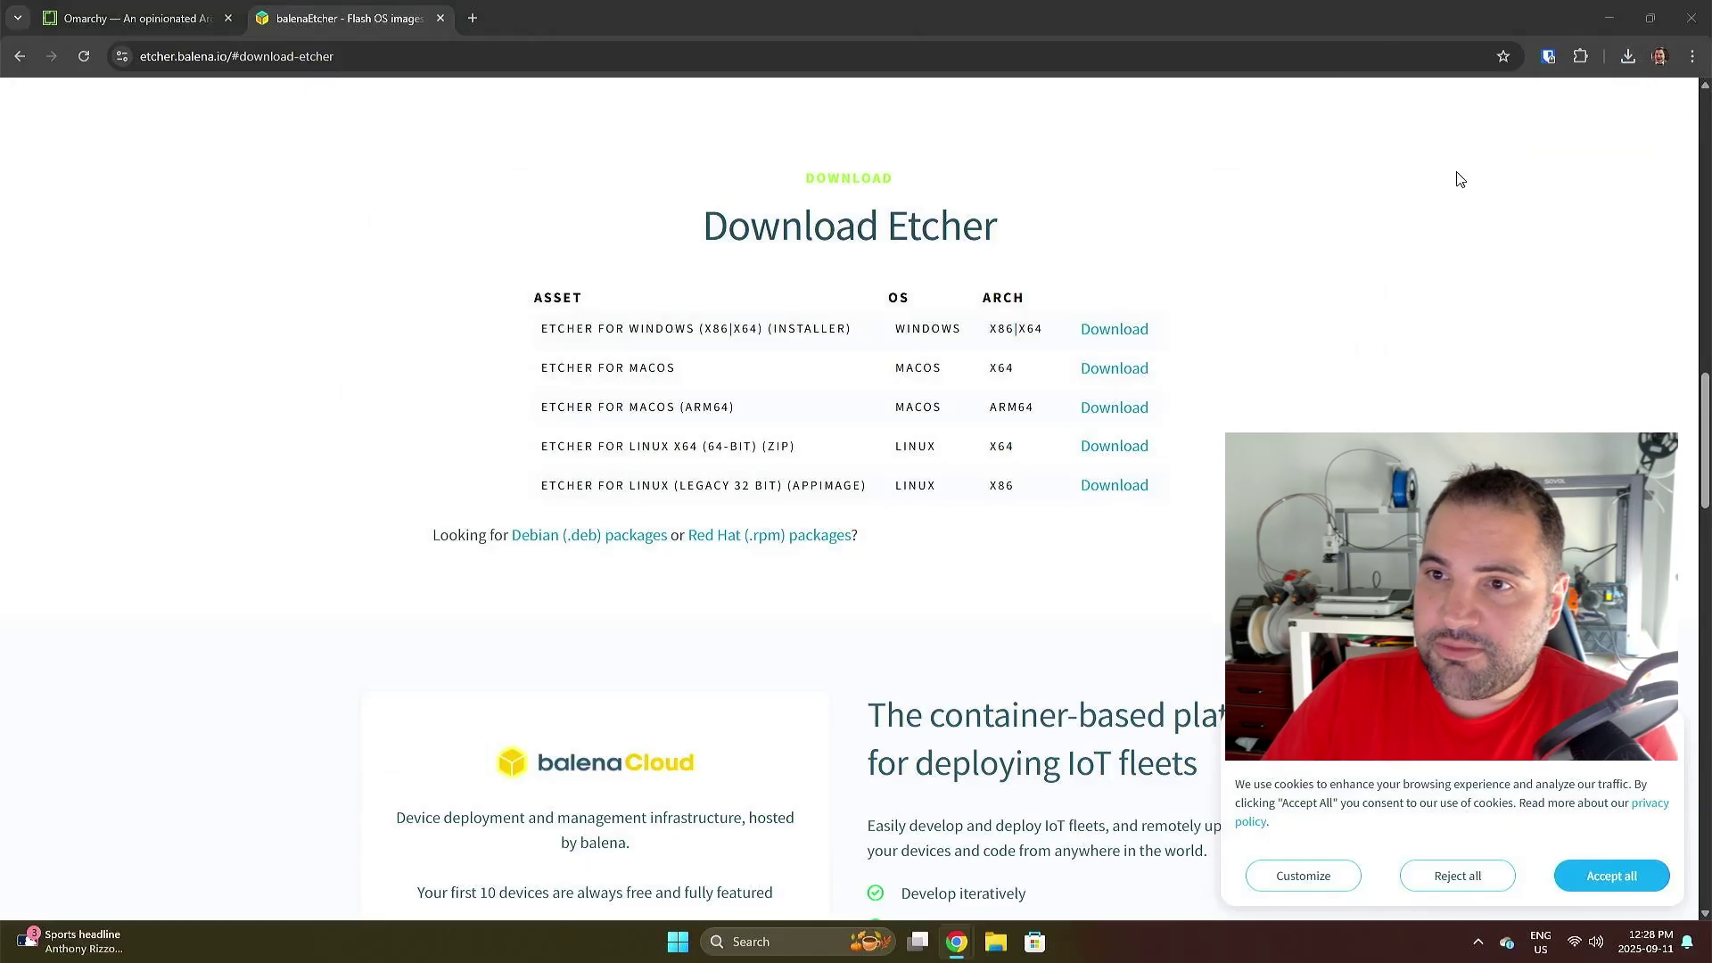
{"action": "scroll", "coordinate": [1360, 321], "scroll_direction": "down", "scroll_amount": 10}
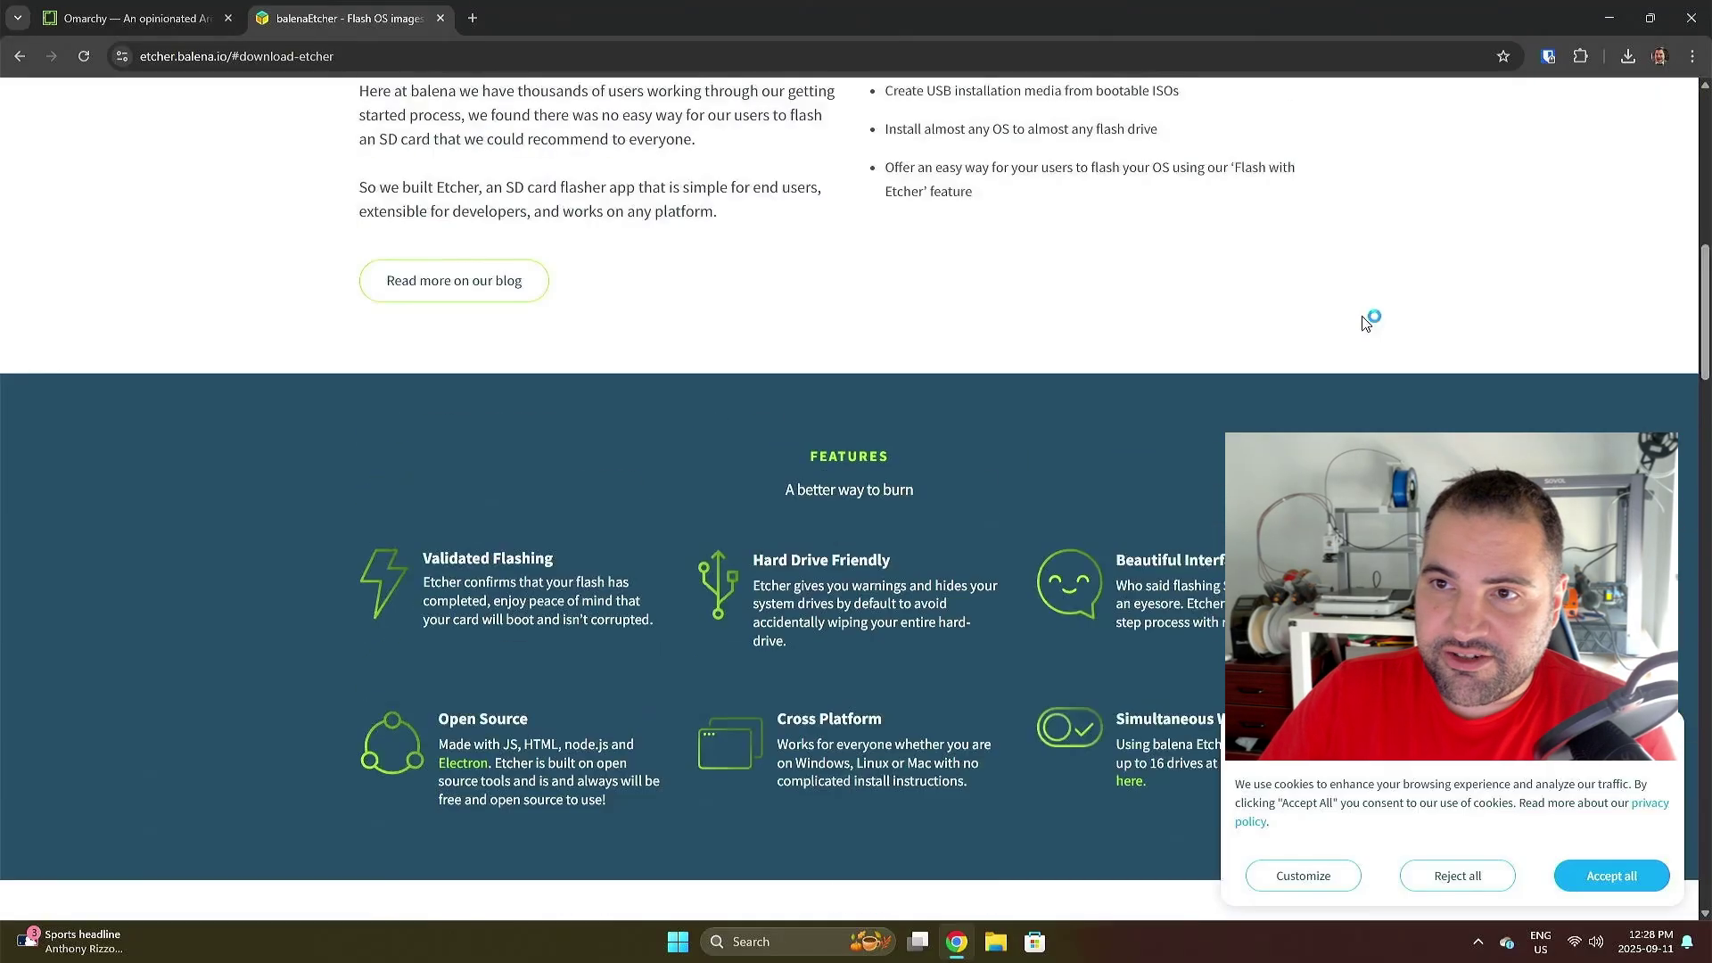
{"action": "scroll", "coordinate": [1364, 320], "scroll_direction": "up", "scroll_amount": 10}
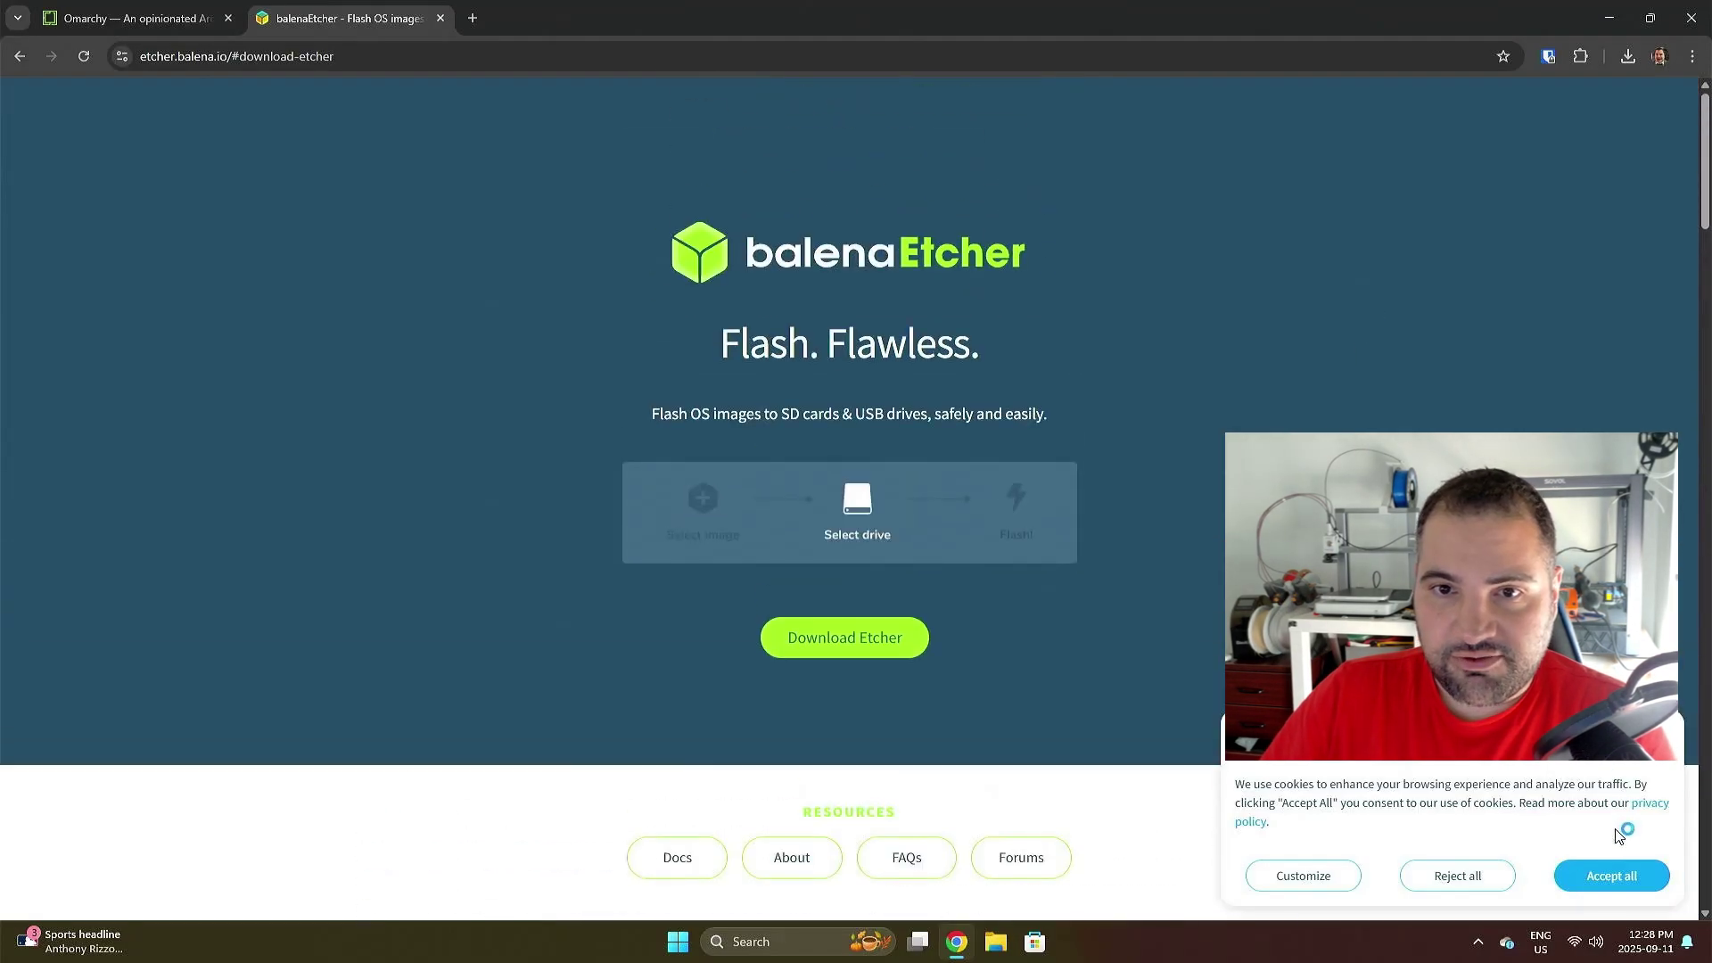
{"action": "left_click", "coordinate": [1605, 875]}
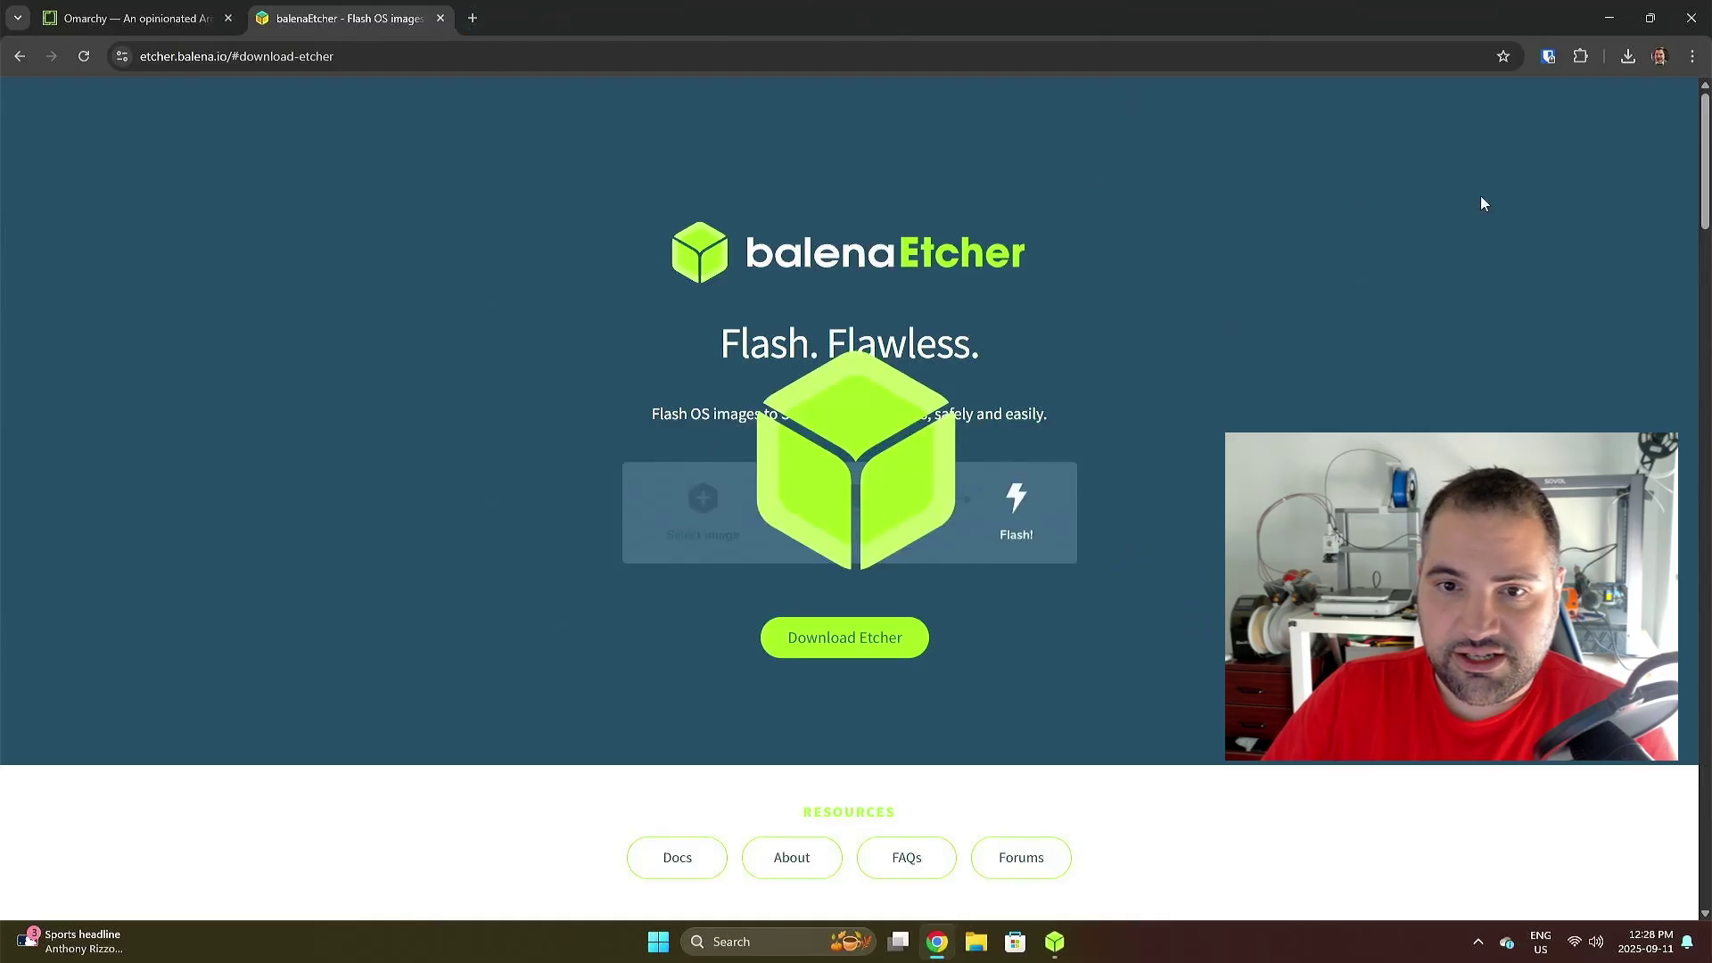
In Etcher, dismiss the data-collection notice and choose omarchy-online.iso from Downloads.
{"action": "left_click", "coordinate": [1609, 17]}
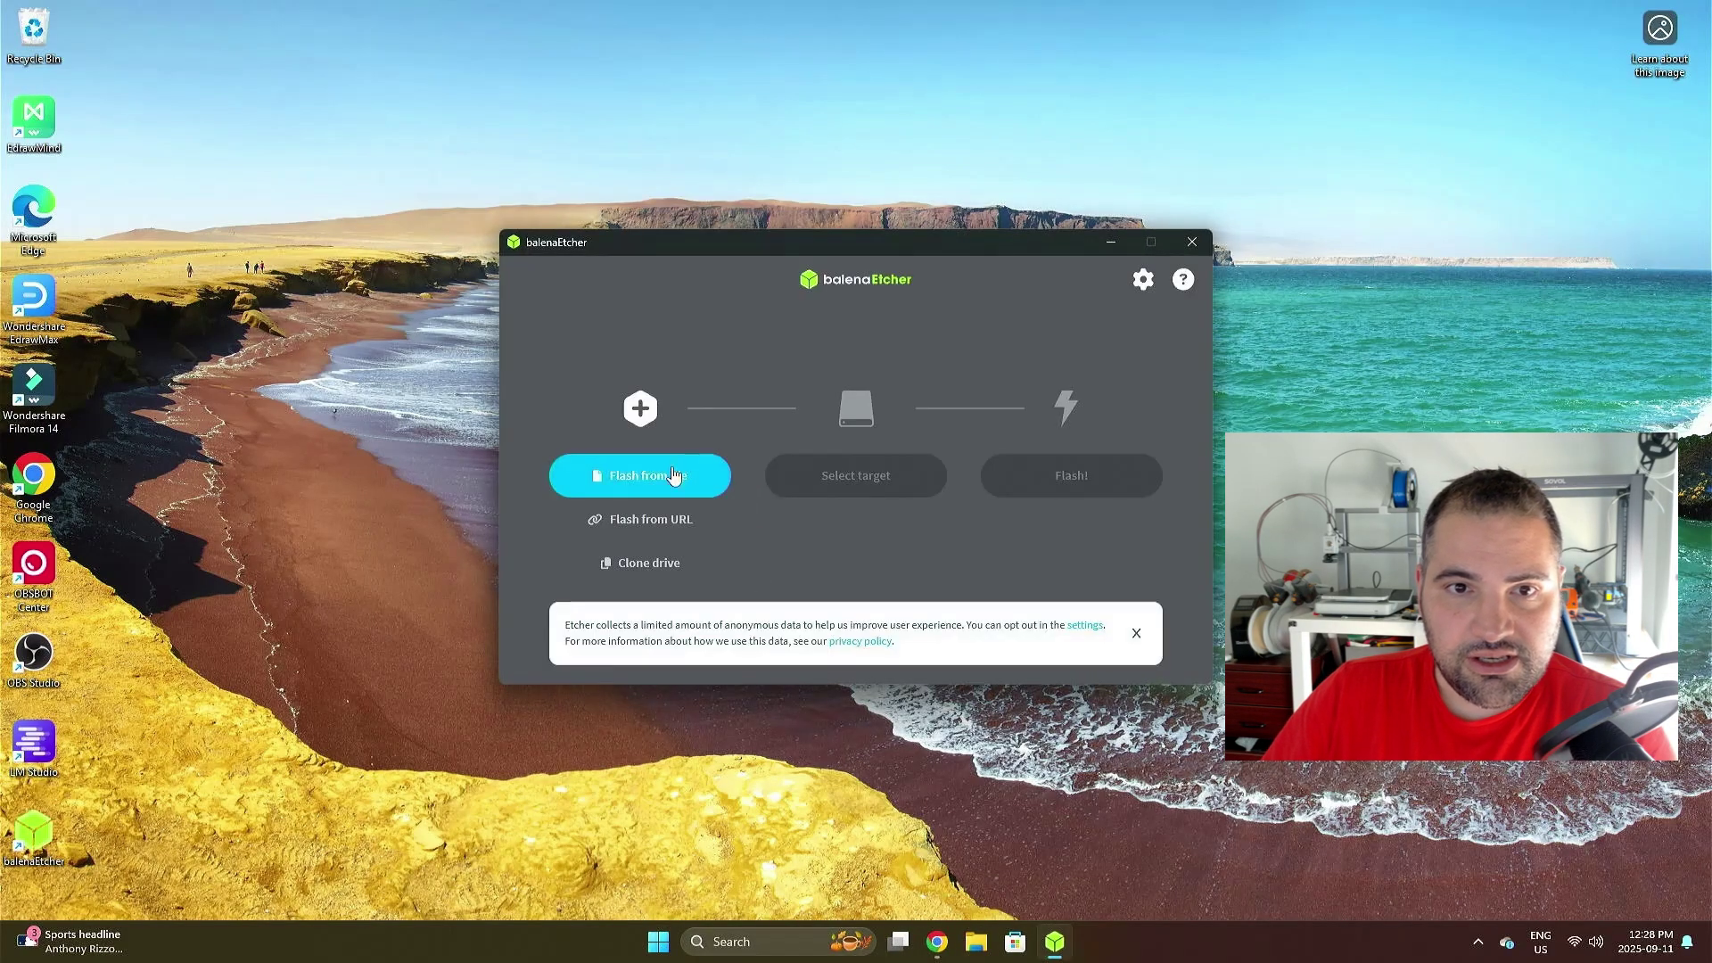
{"action": "left_click", "coordinate": [1136, 634]}
{"action": "left_click", "coordinate": [719, 484]}
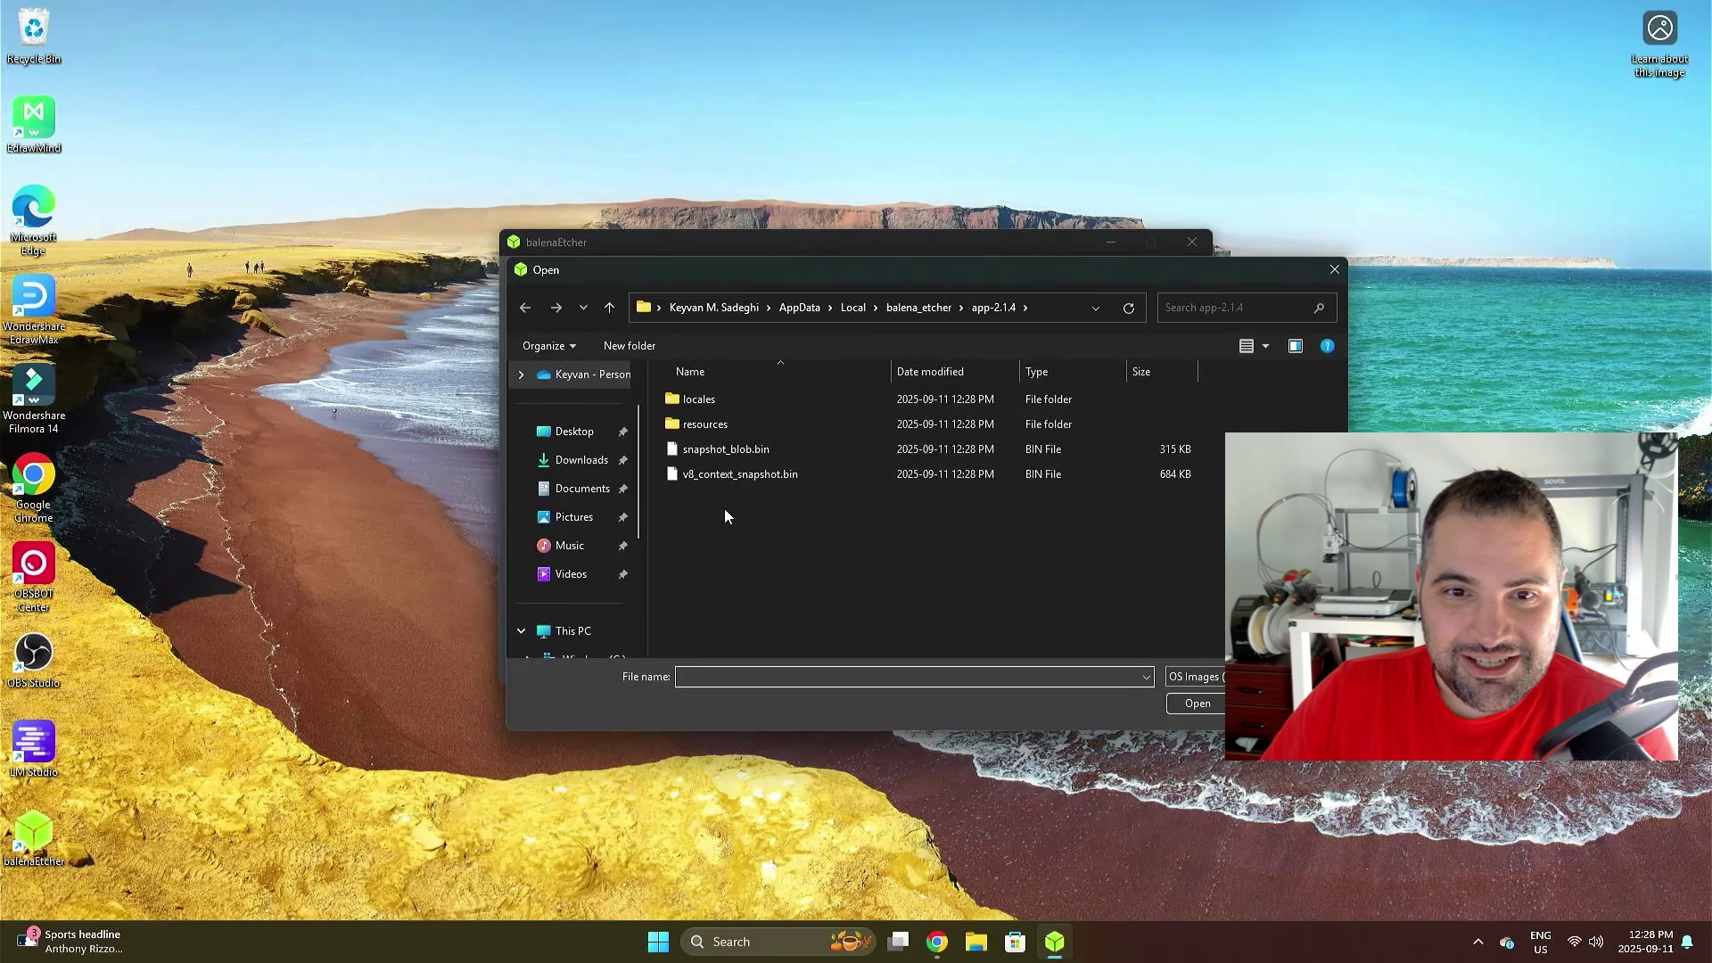
{"action": "left_click", "coordinate": [578, 463]}
{"action": "double_click", "coordinate": [753, 444]}
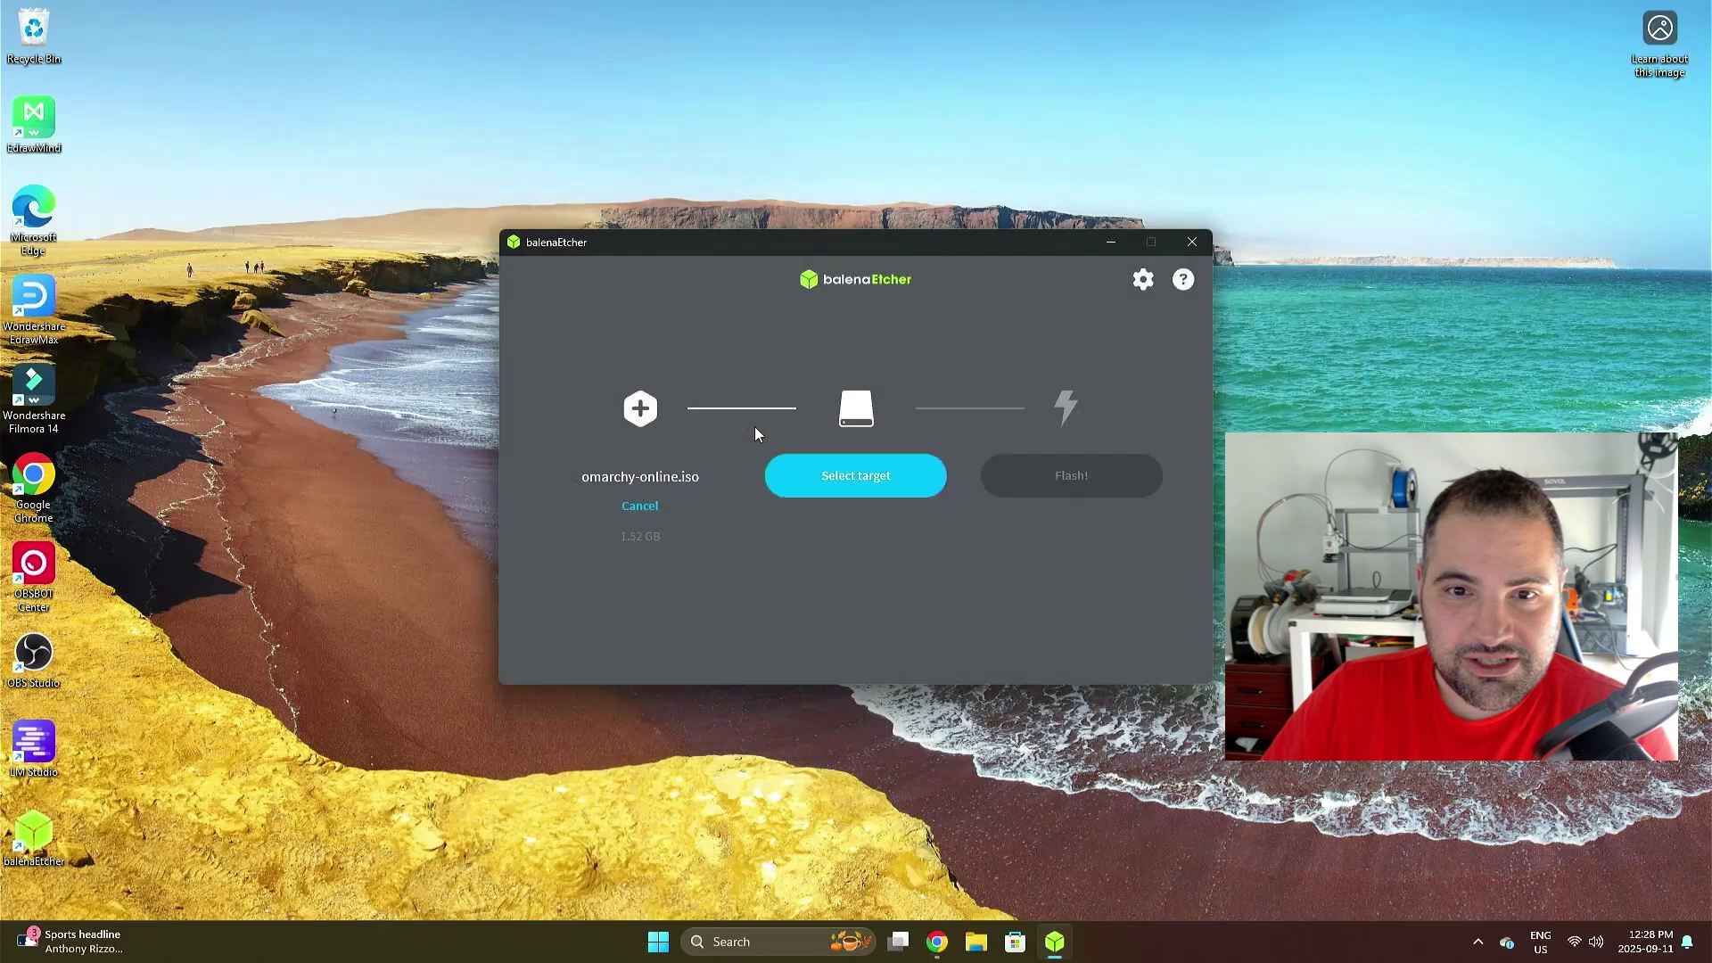
Target the 1 TB USB DISK, start flashing, and confirm erasing the large drive.
{"action": "left_click", "coordinate": [831, 480]}
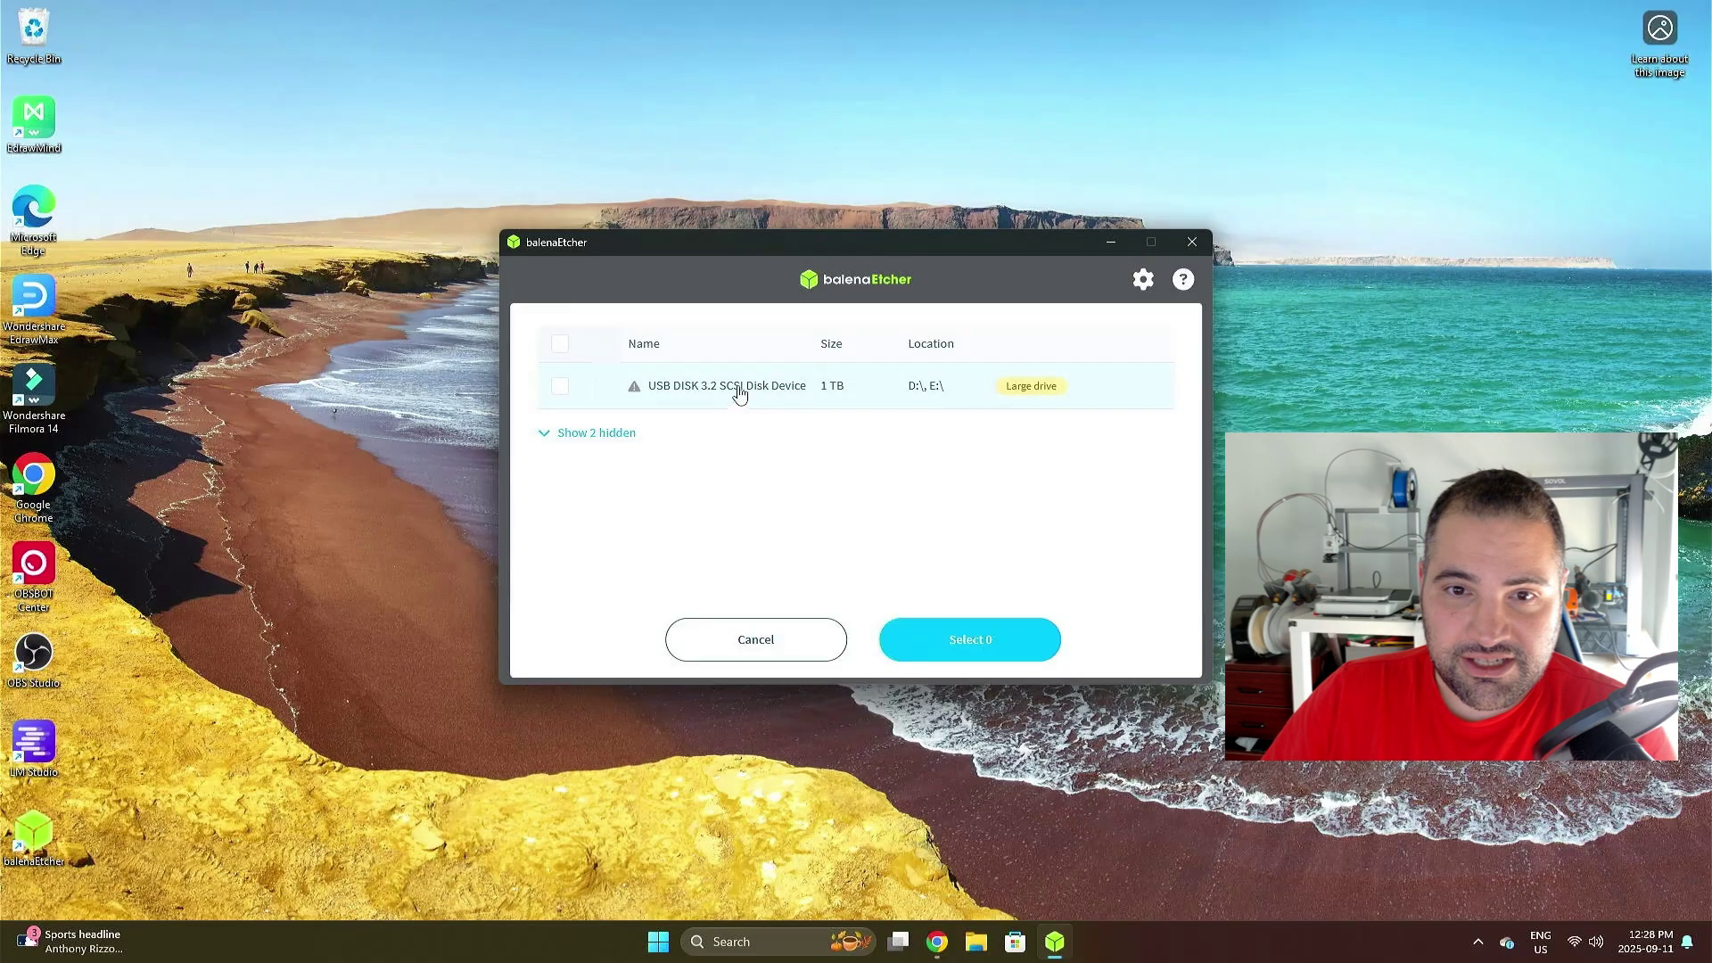
{"action": "left_click", "coordinate": [560, 389]}
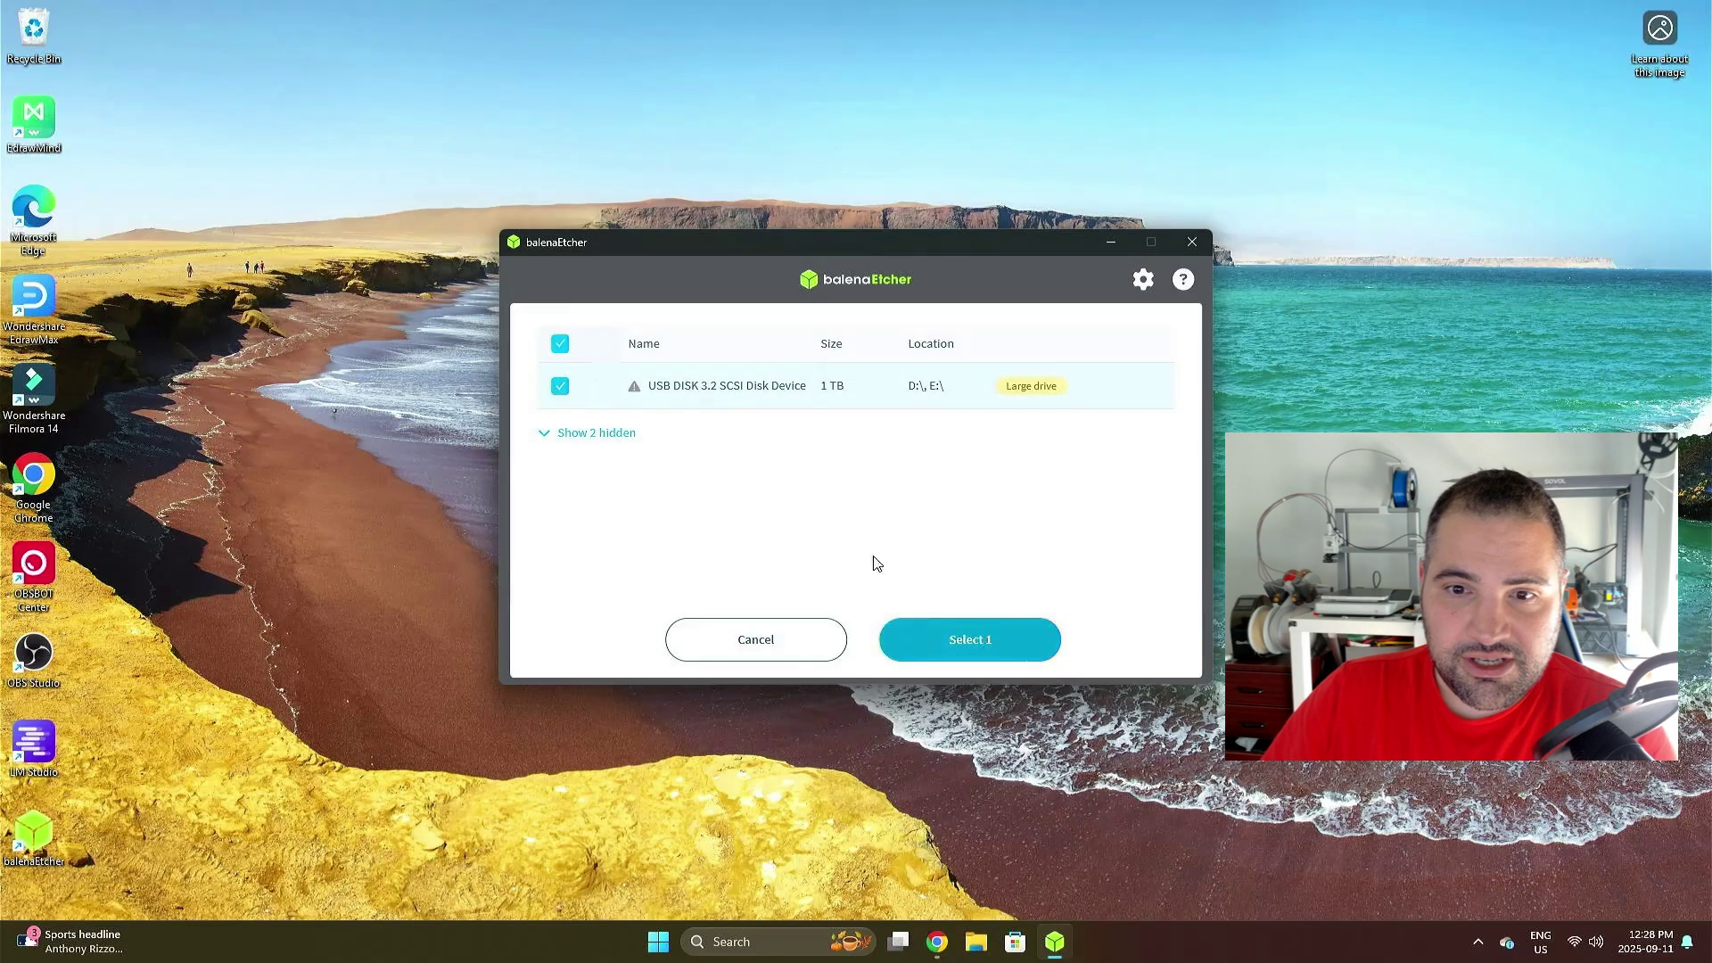
{"action": "left_click", "coordinate": [628, 436]}
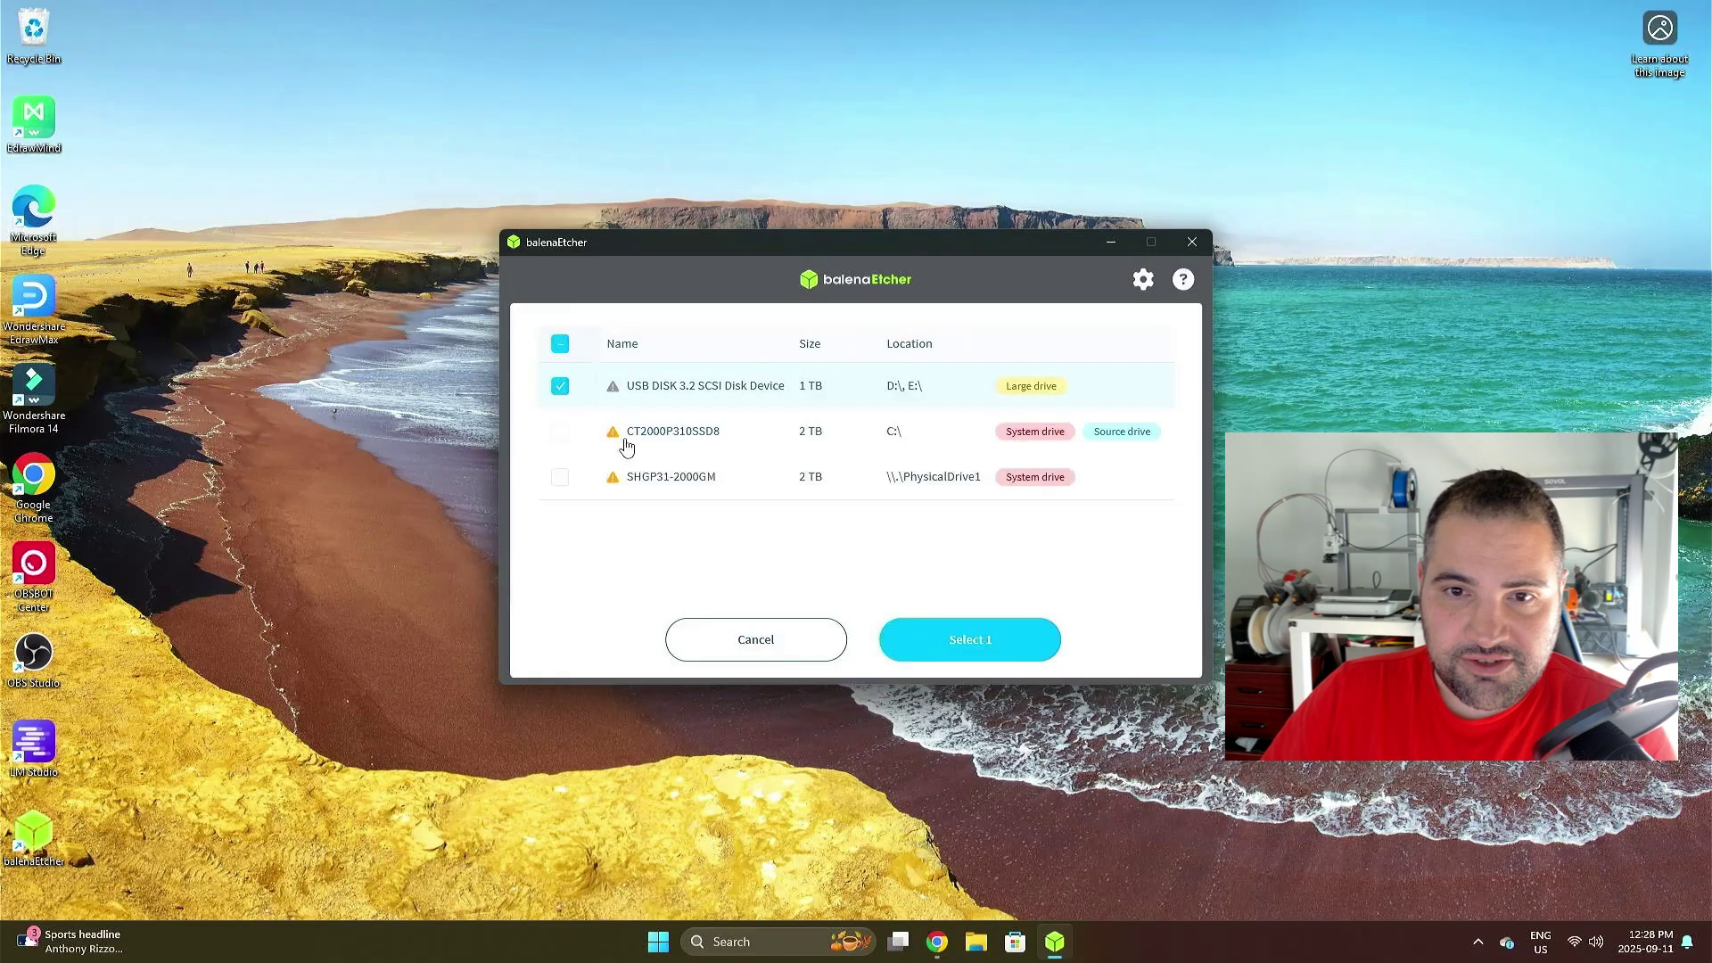
{"action": "left_click", "coordinate": [976, 640]}
{"action": "left_click", "coordinate": [1035, 483]}
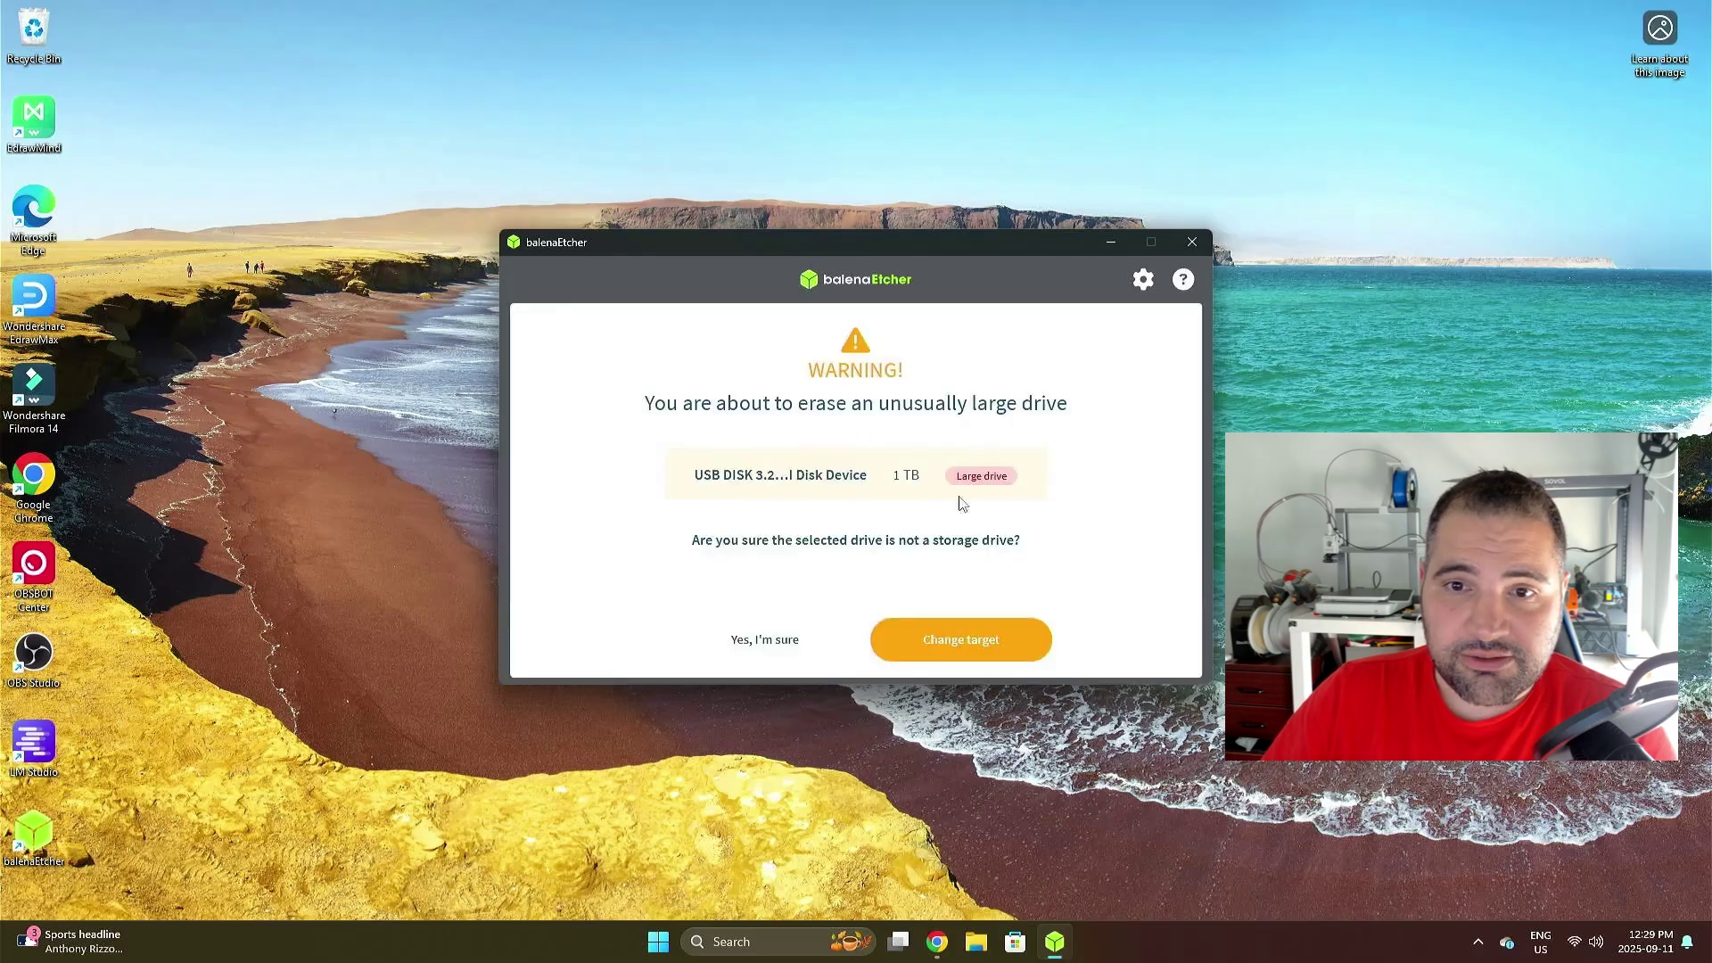
{"action": "left_click", "coordinate": [785, 639]}
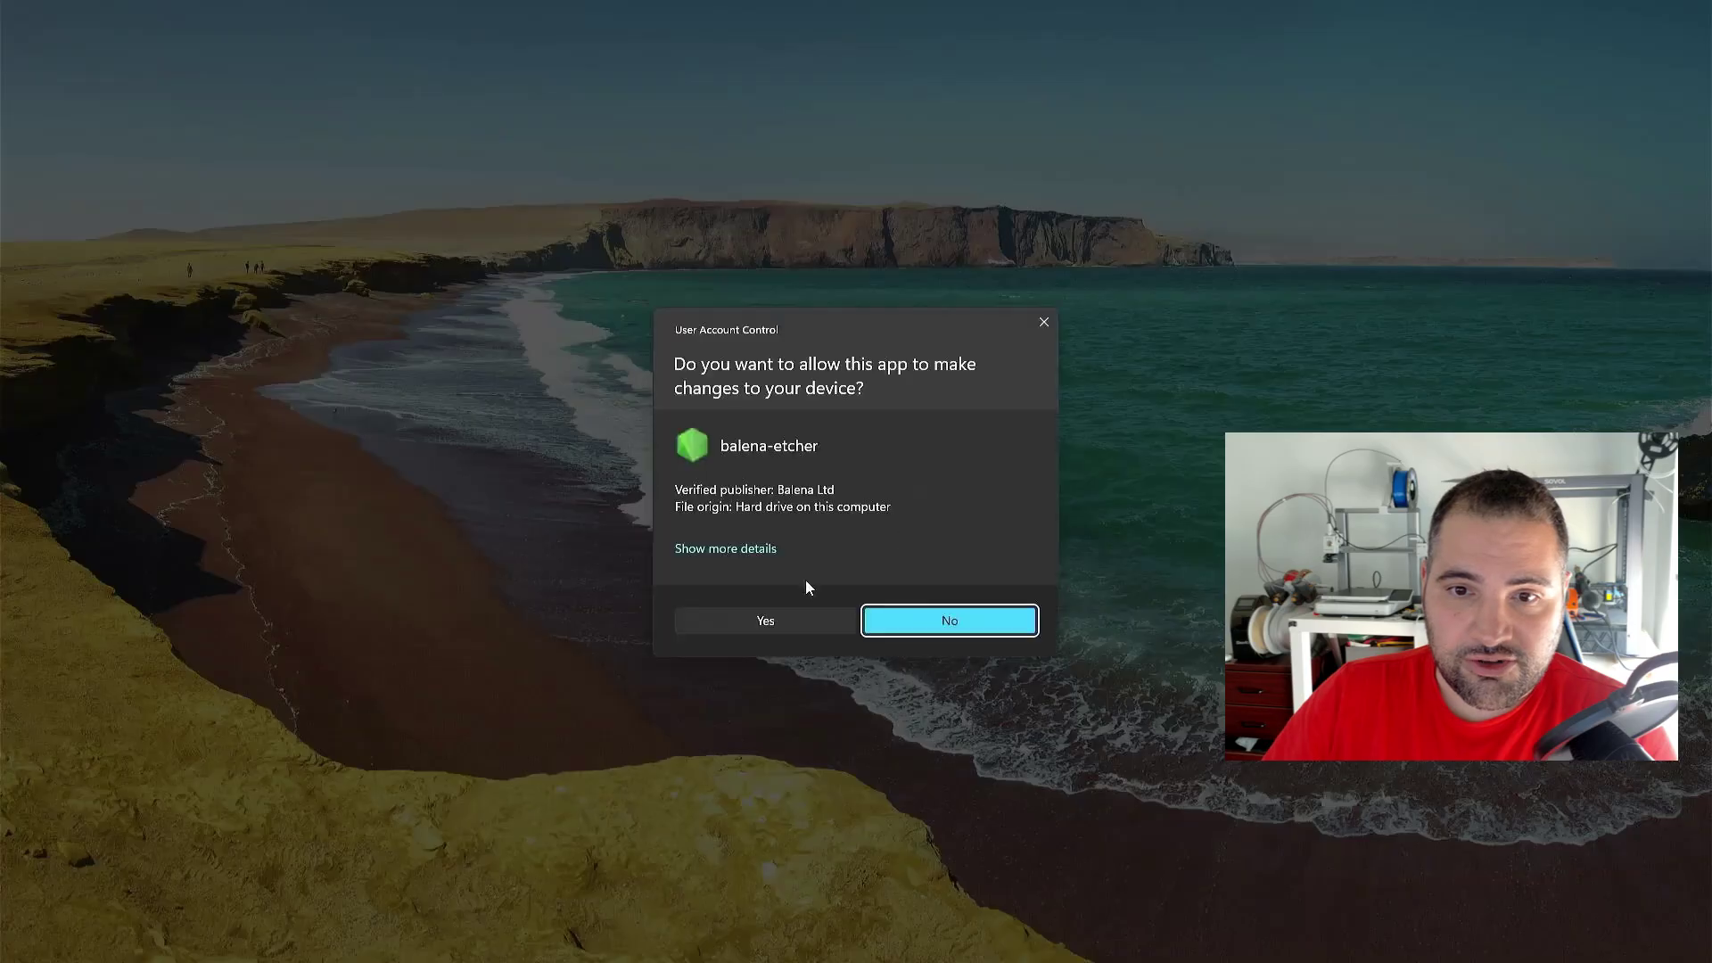
Approve the User Account Control prompt for balena-etcher.
{"action": "left_click", "coordinate": [800, 623]}
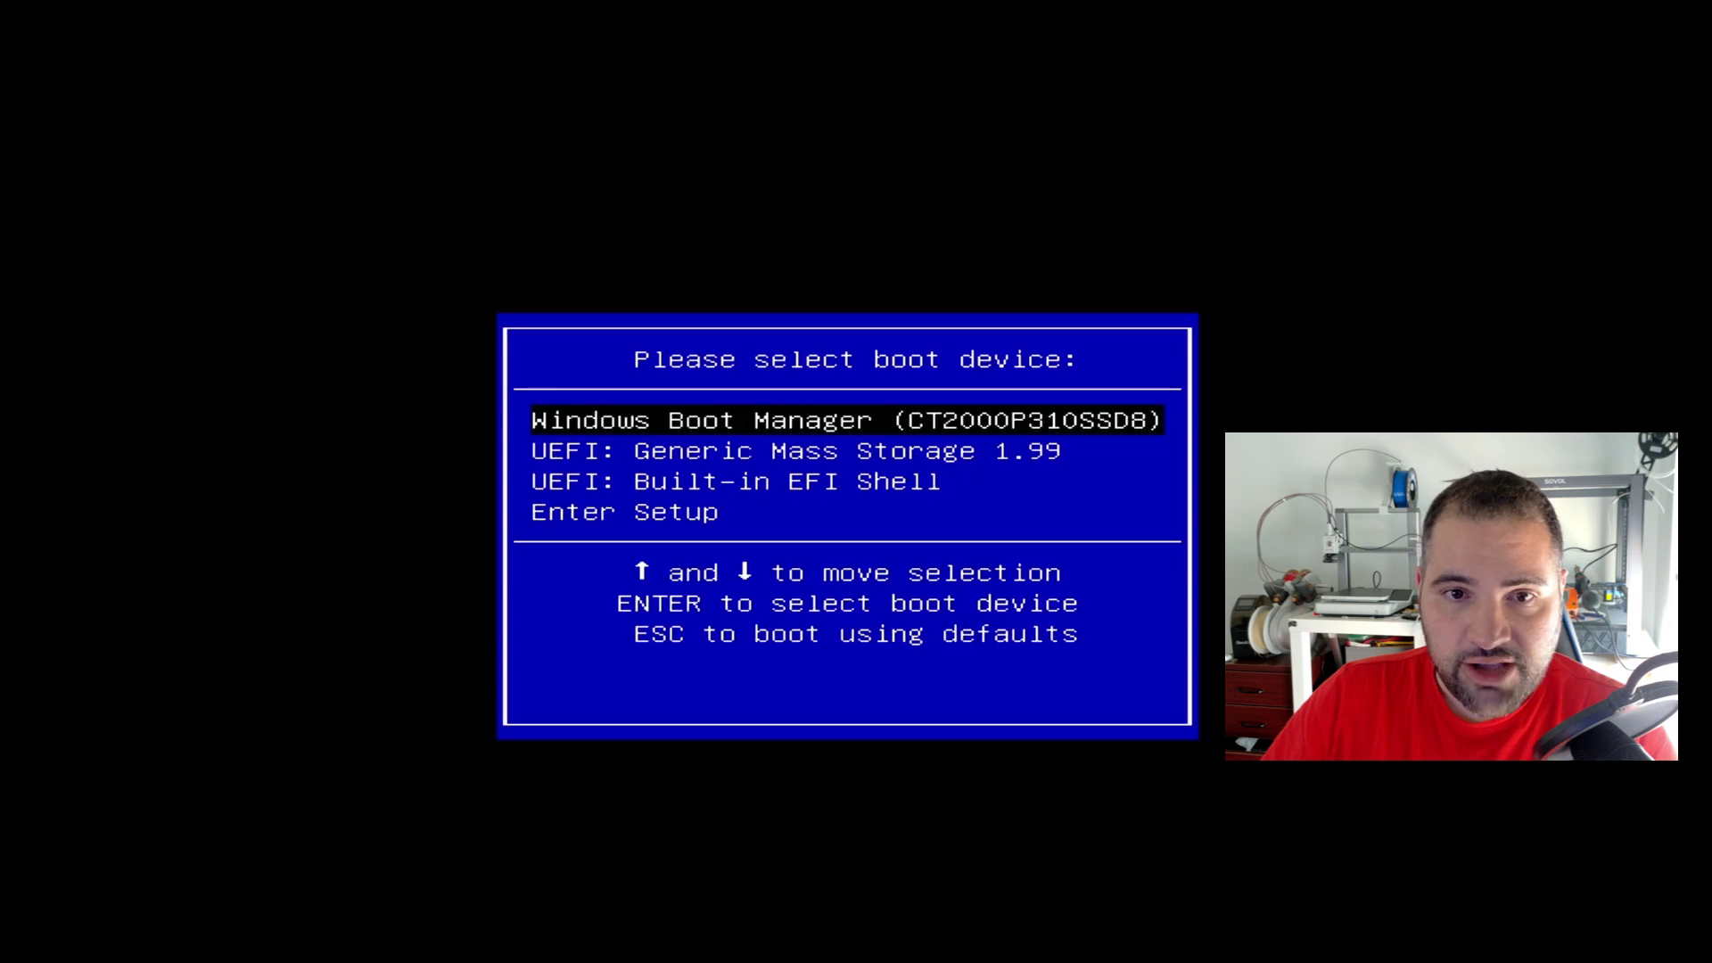
Boot from UEFI: Generic Mass Storage 1.99 in the boot device menu.
{"action": "key", "text": "Down"}
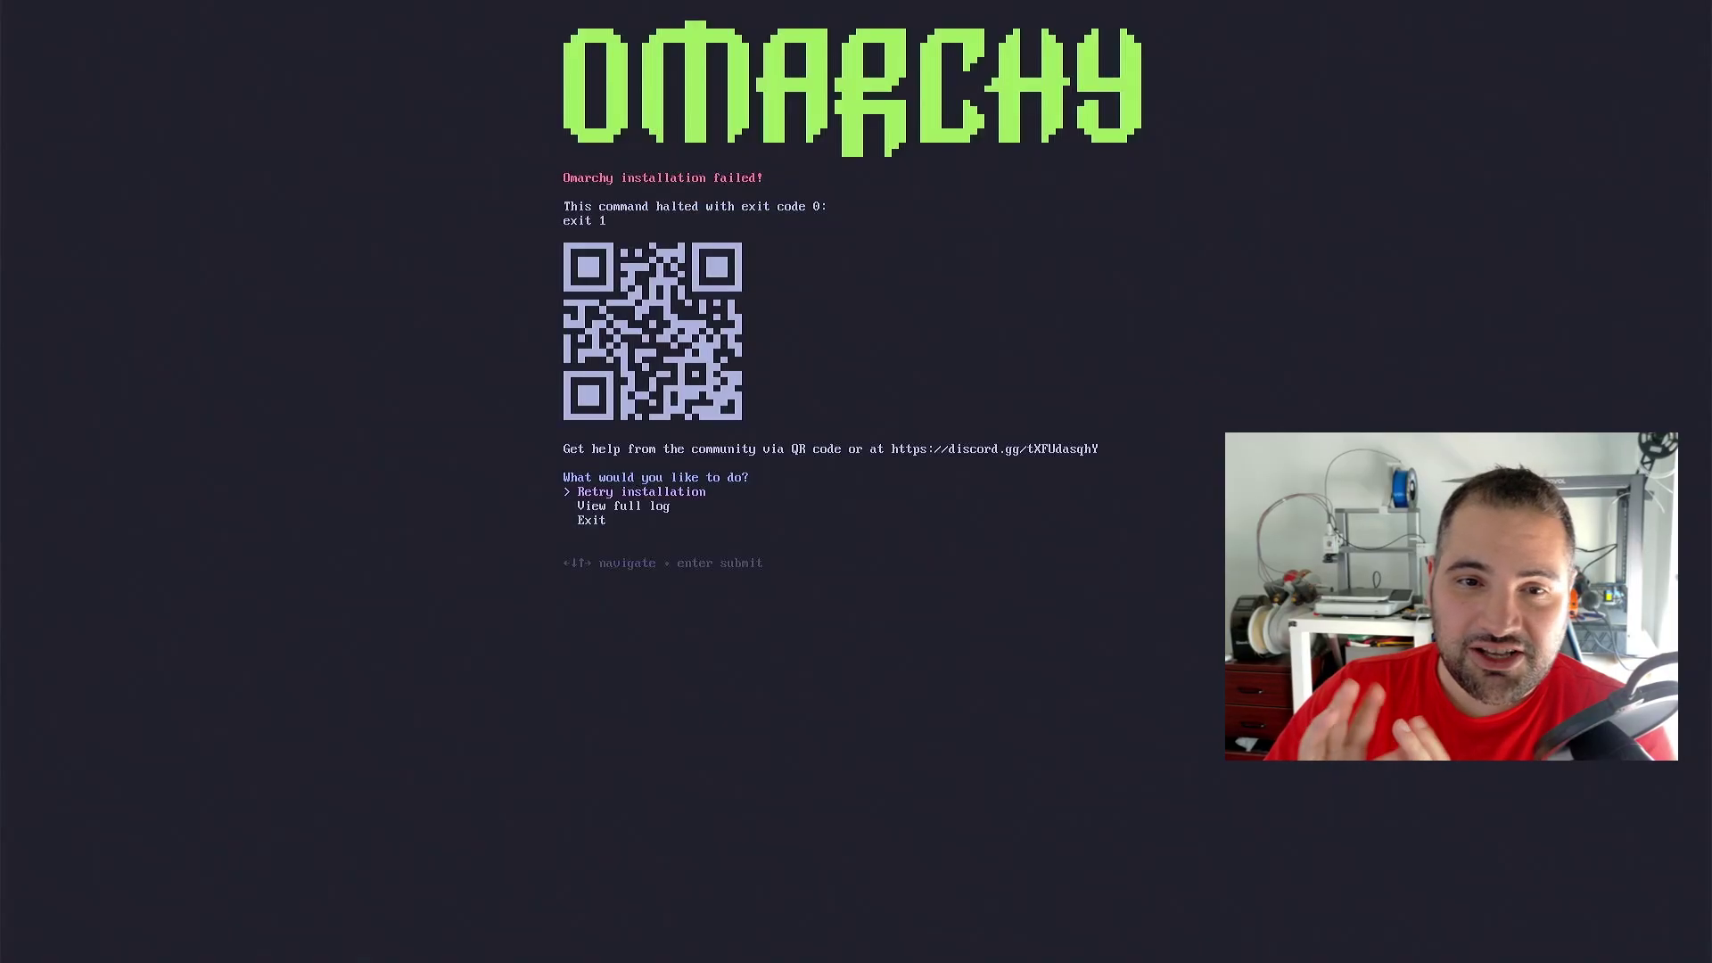
{"action": "key", "text": "Escape"}
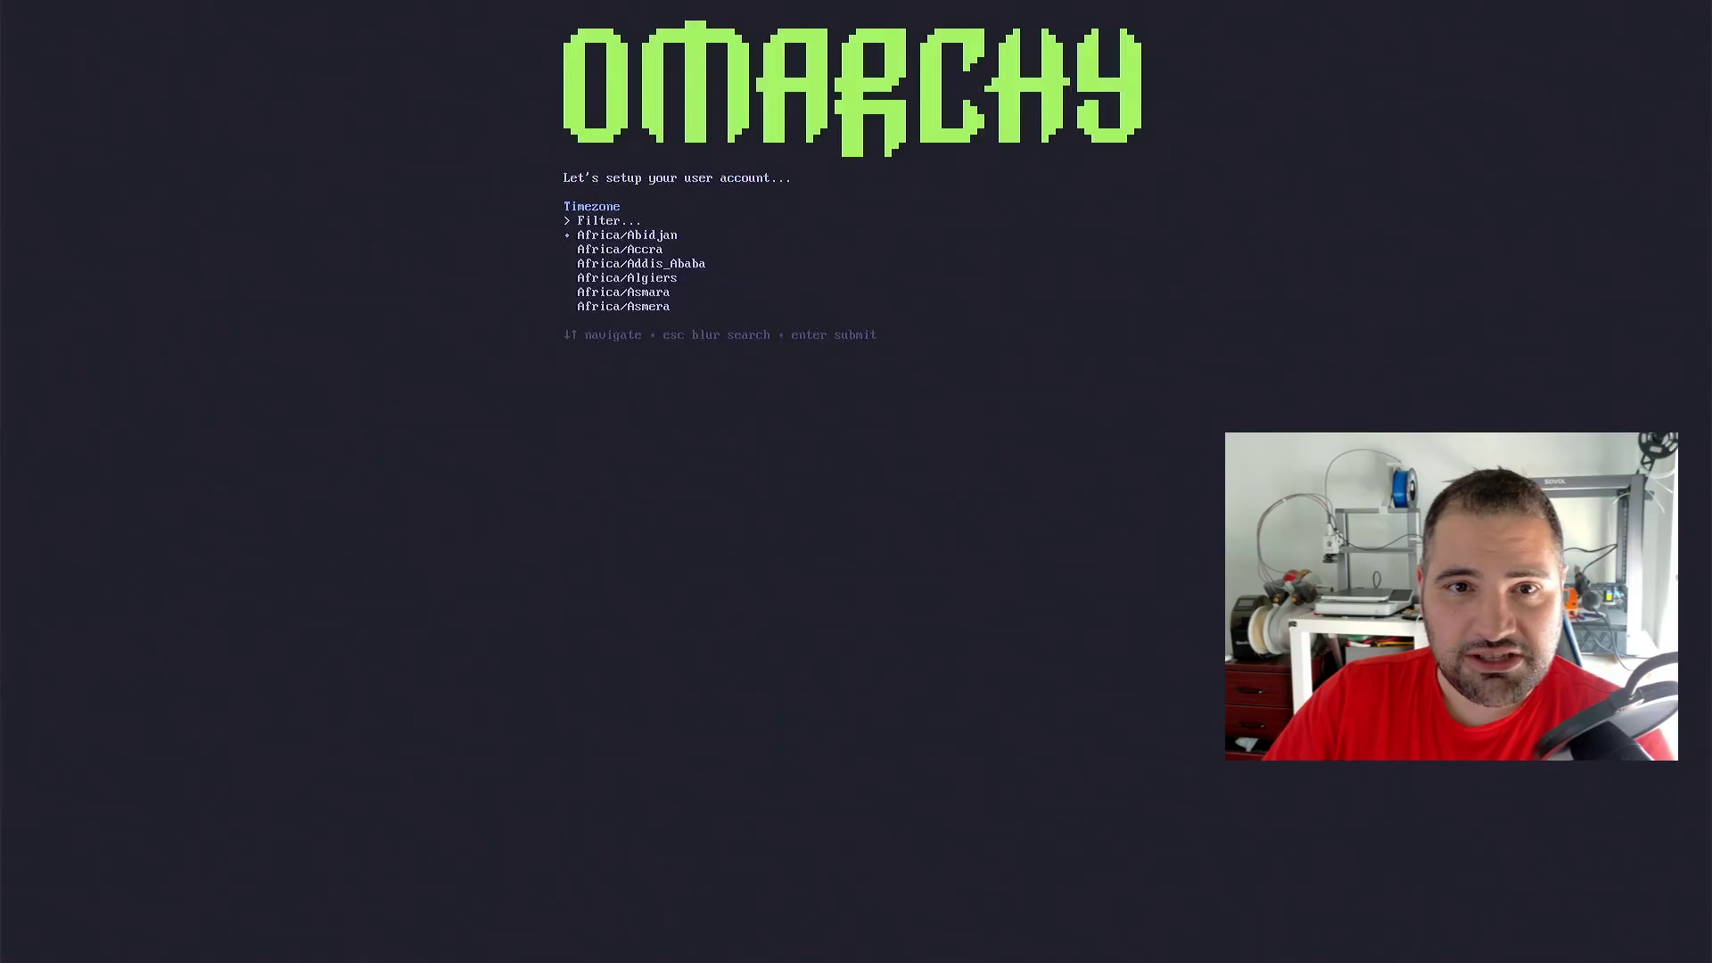
{"action": "type", "text": "cana"}
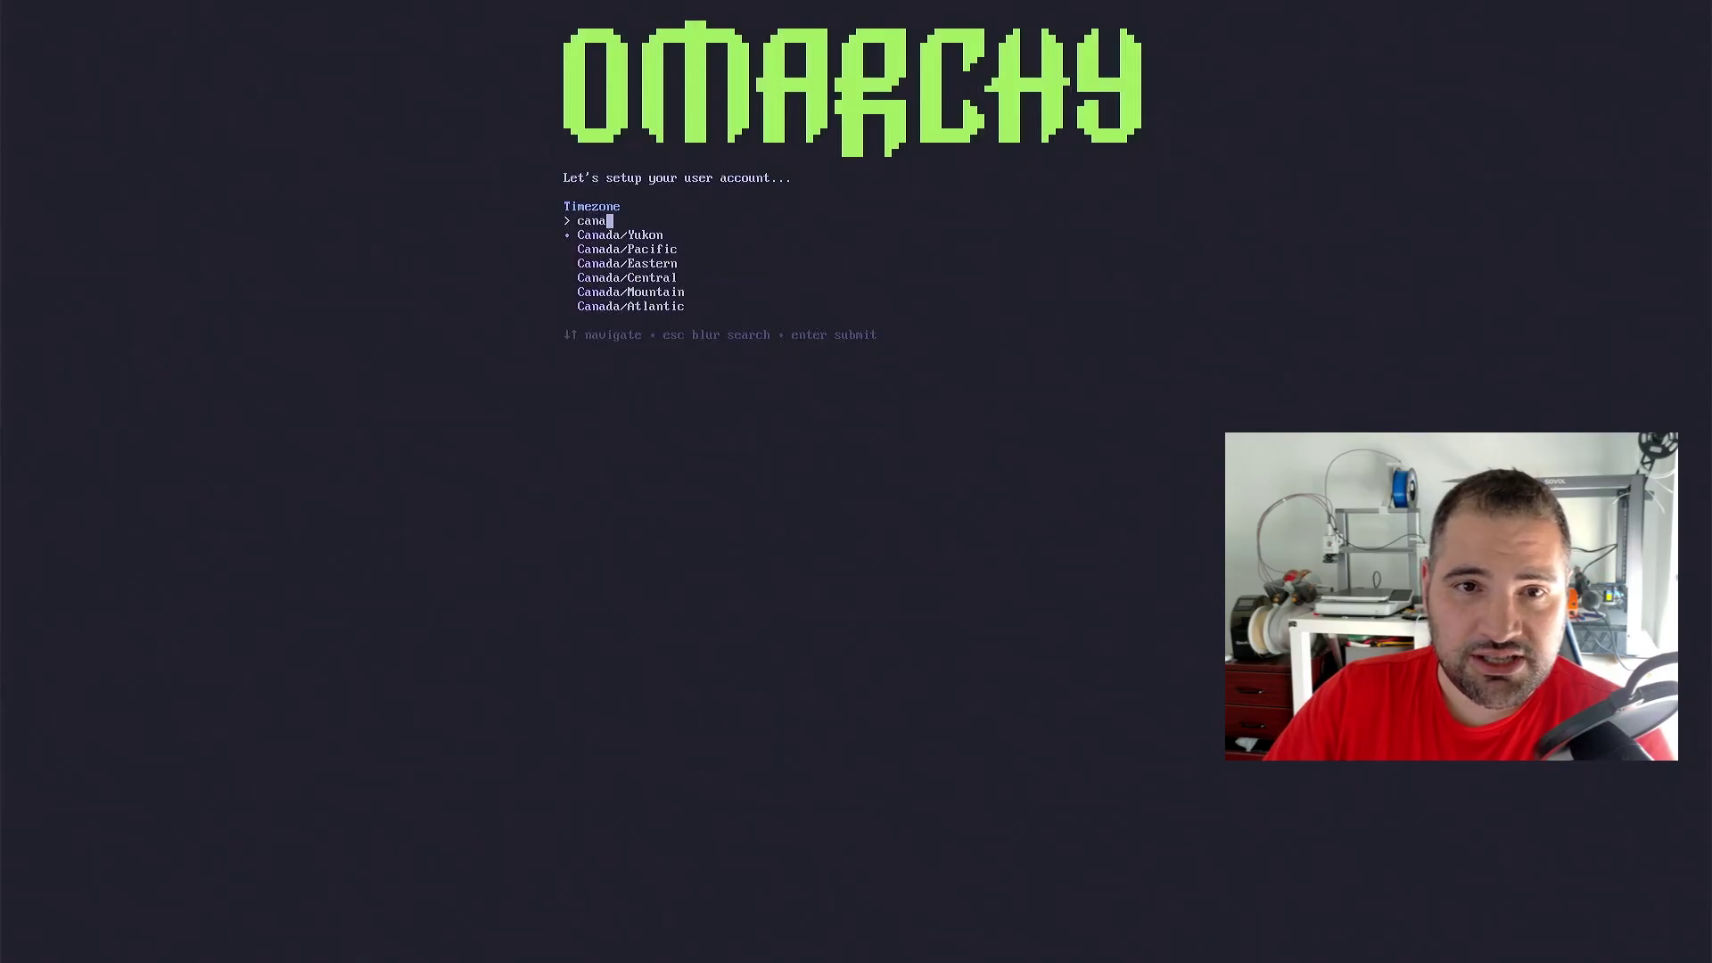
{"action": "type", "text": "da"}
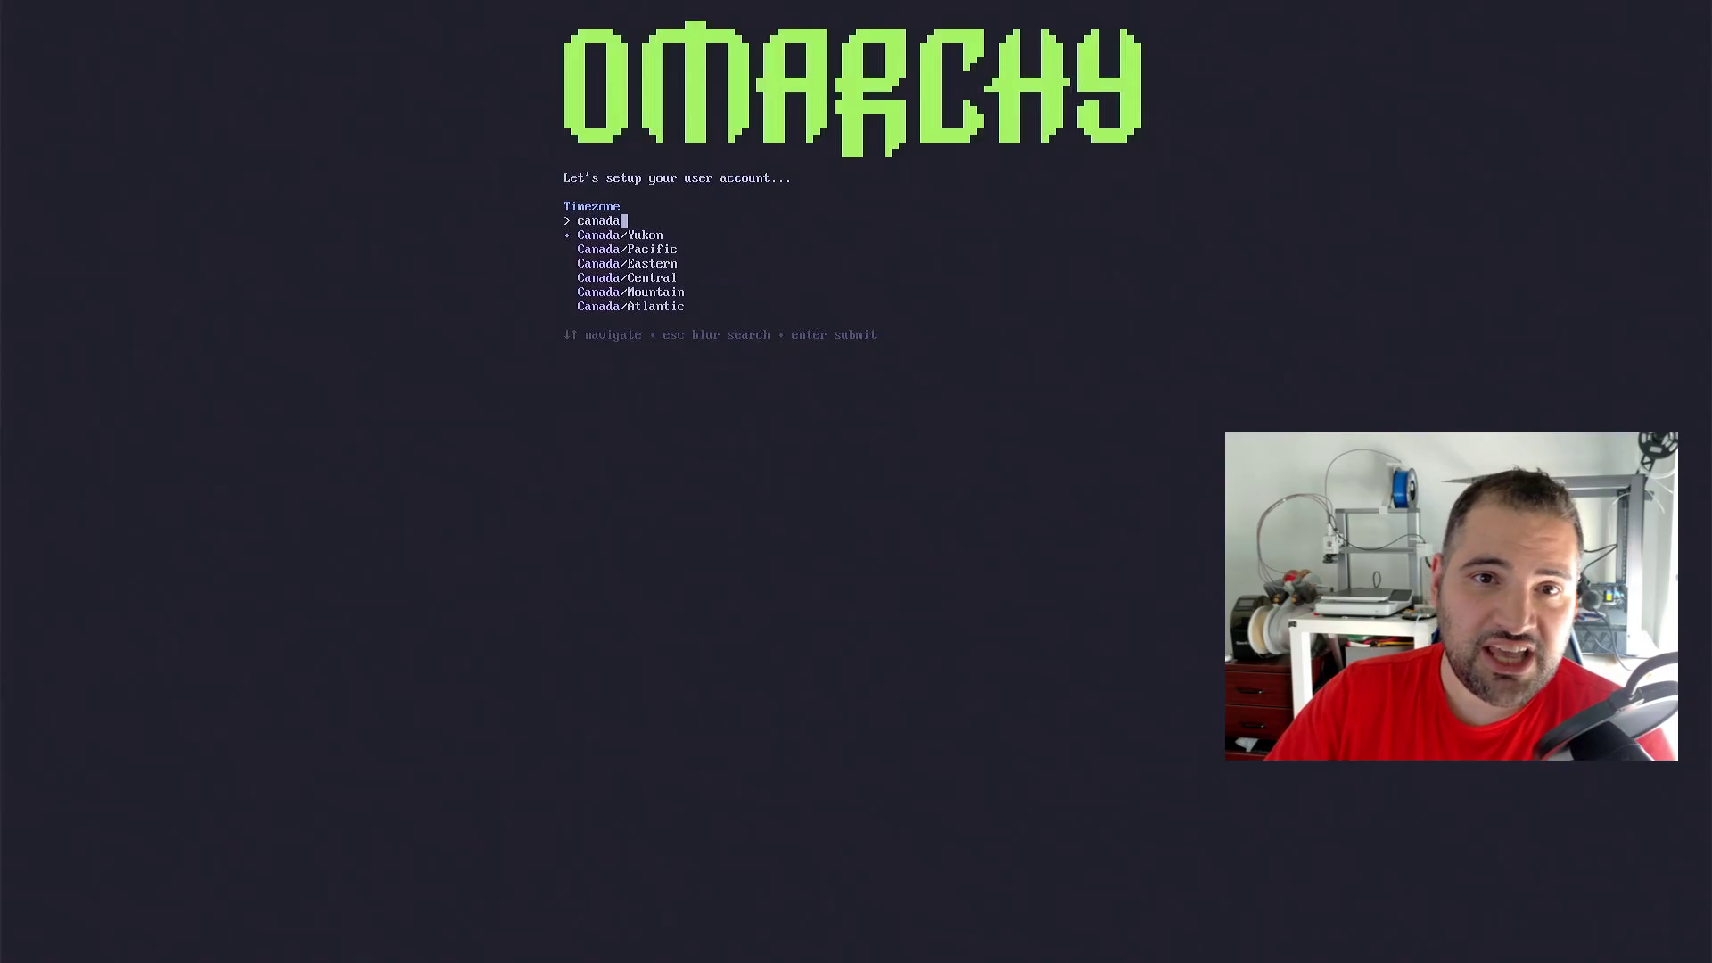
{"action": "key", "text": "Down"}
{"action": "key", "text": "Down"}
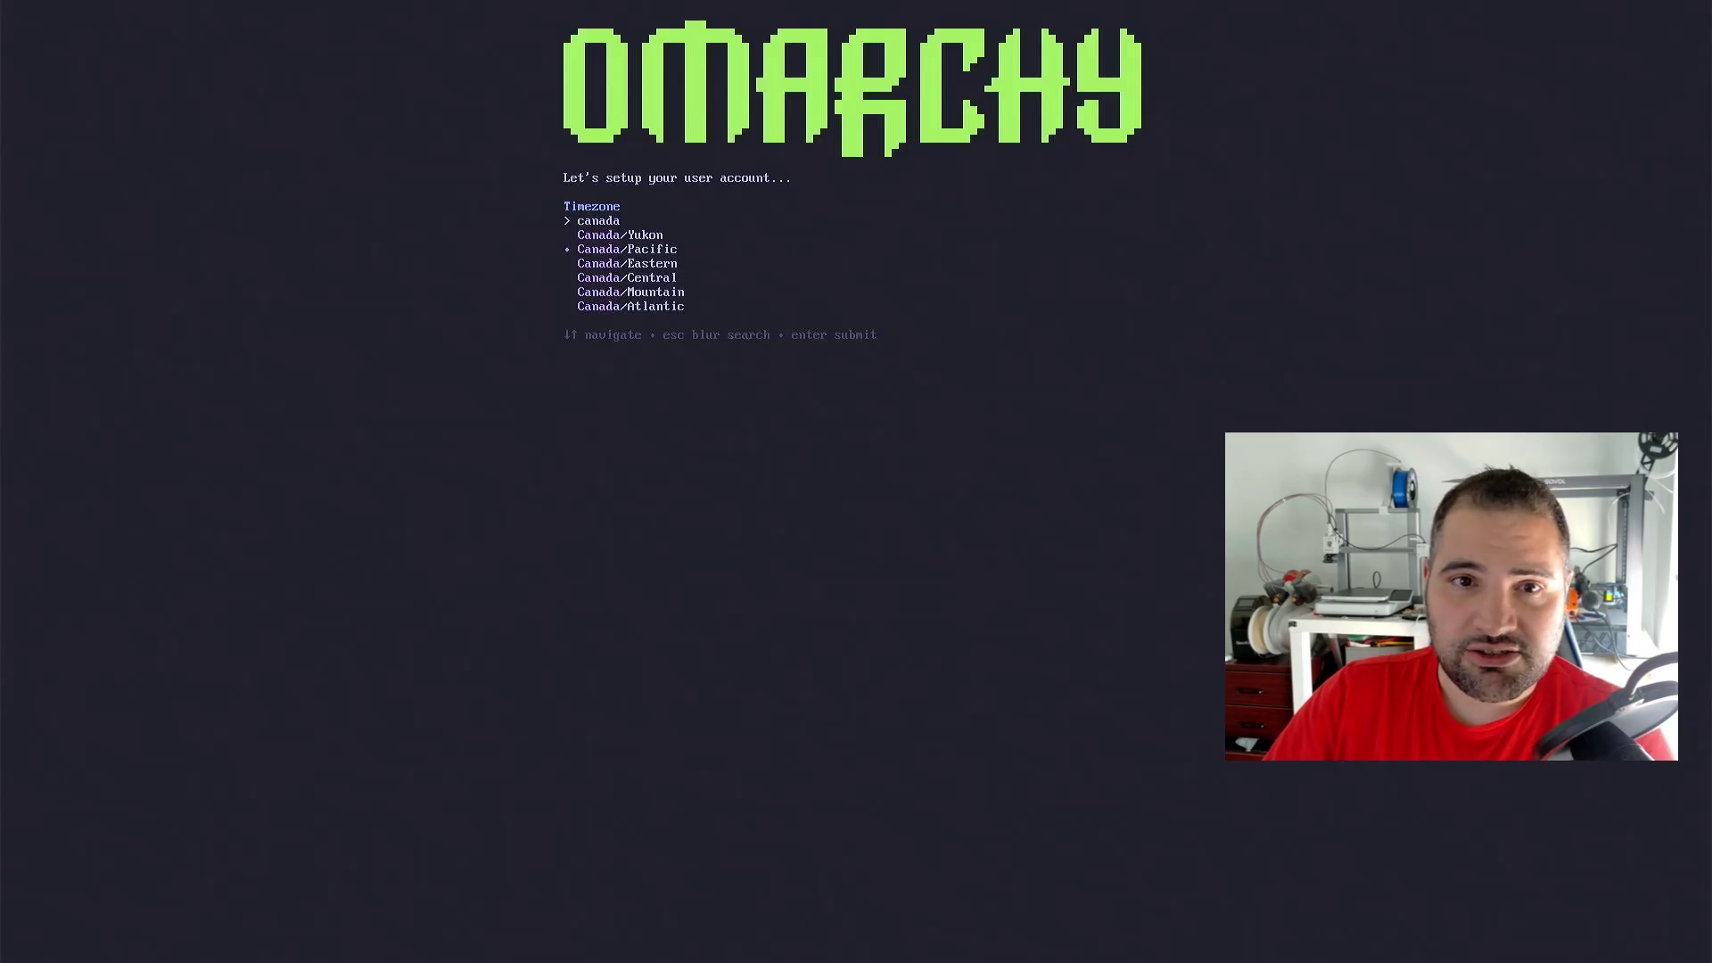
{"action": "key", "text": "Return"}
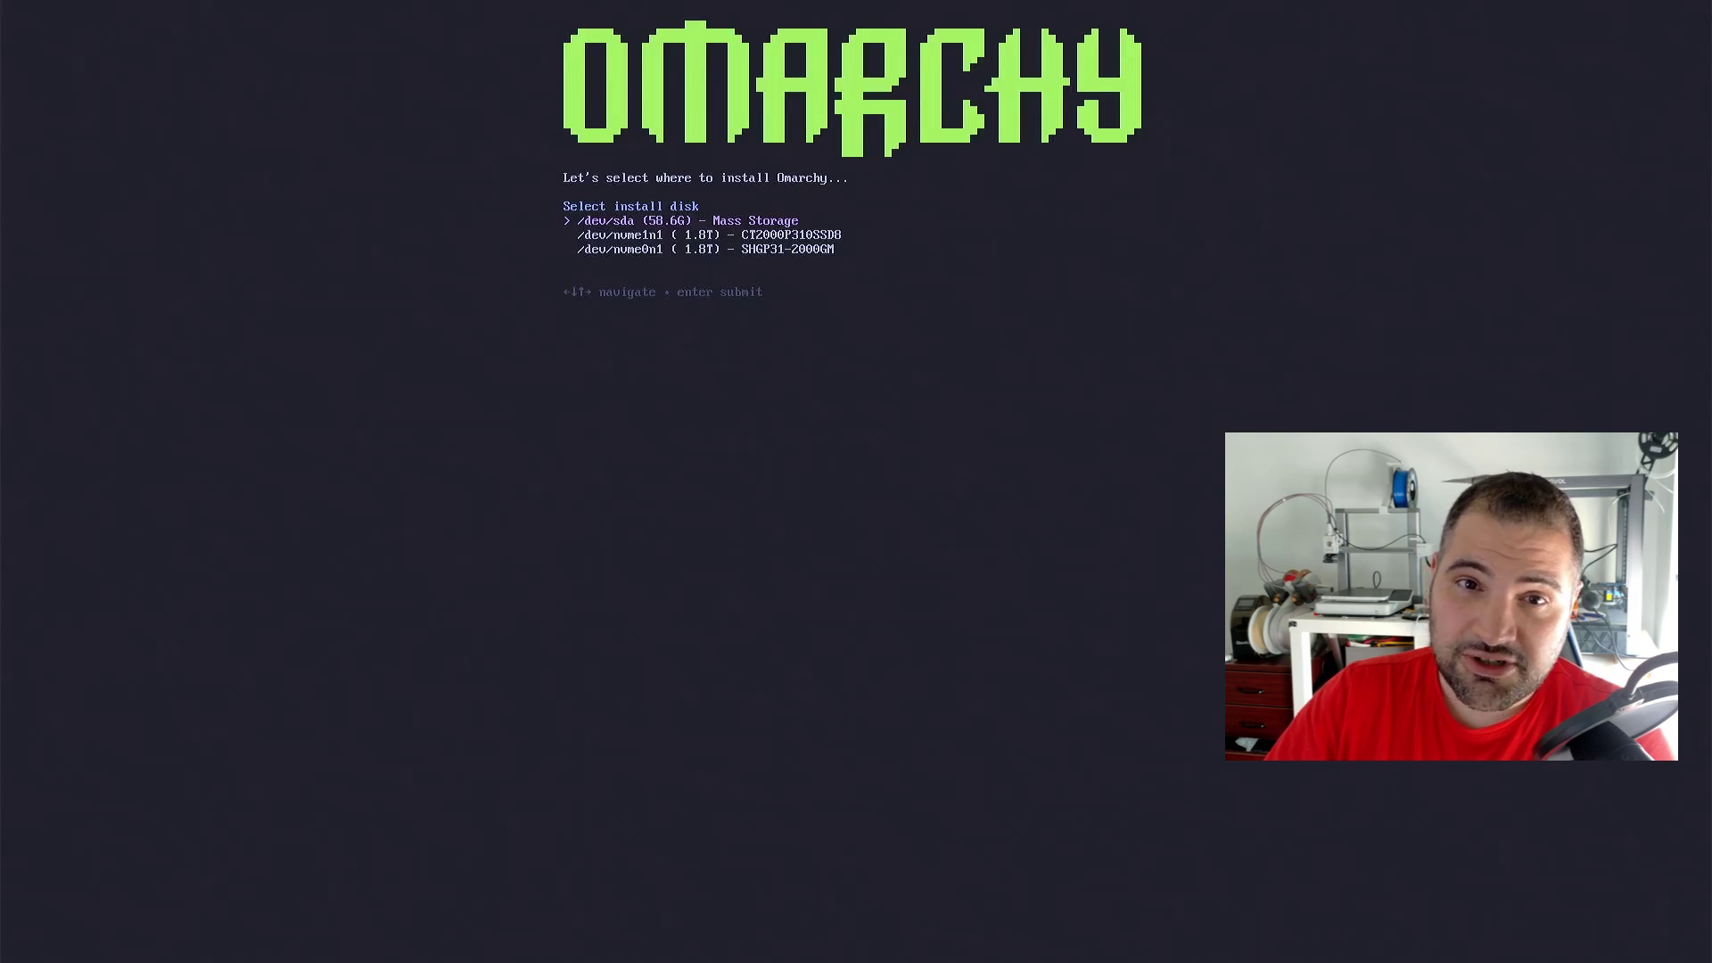
Pick /dev/nvme0n1 (SHGP31-2000GM) as the install disk and let installation finish.
{"action": "key", "text": "Down"}
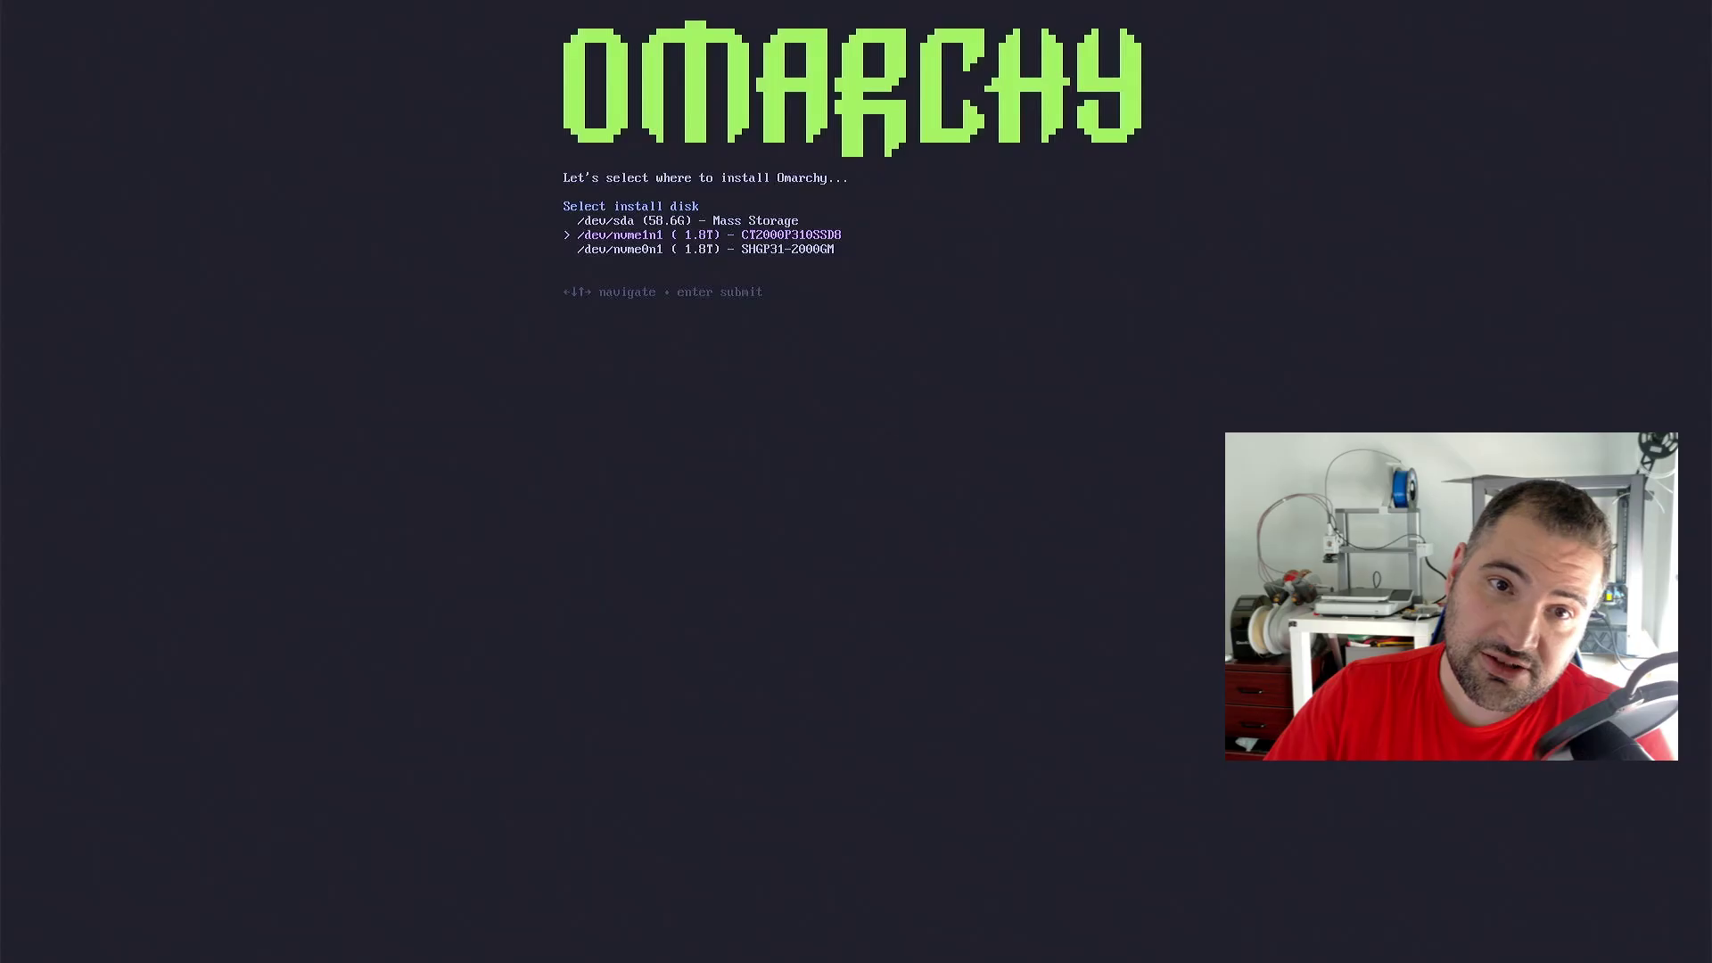
{"action": "key", "text": "Down"}
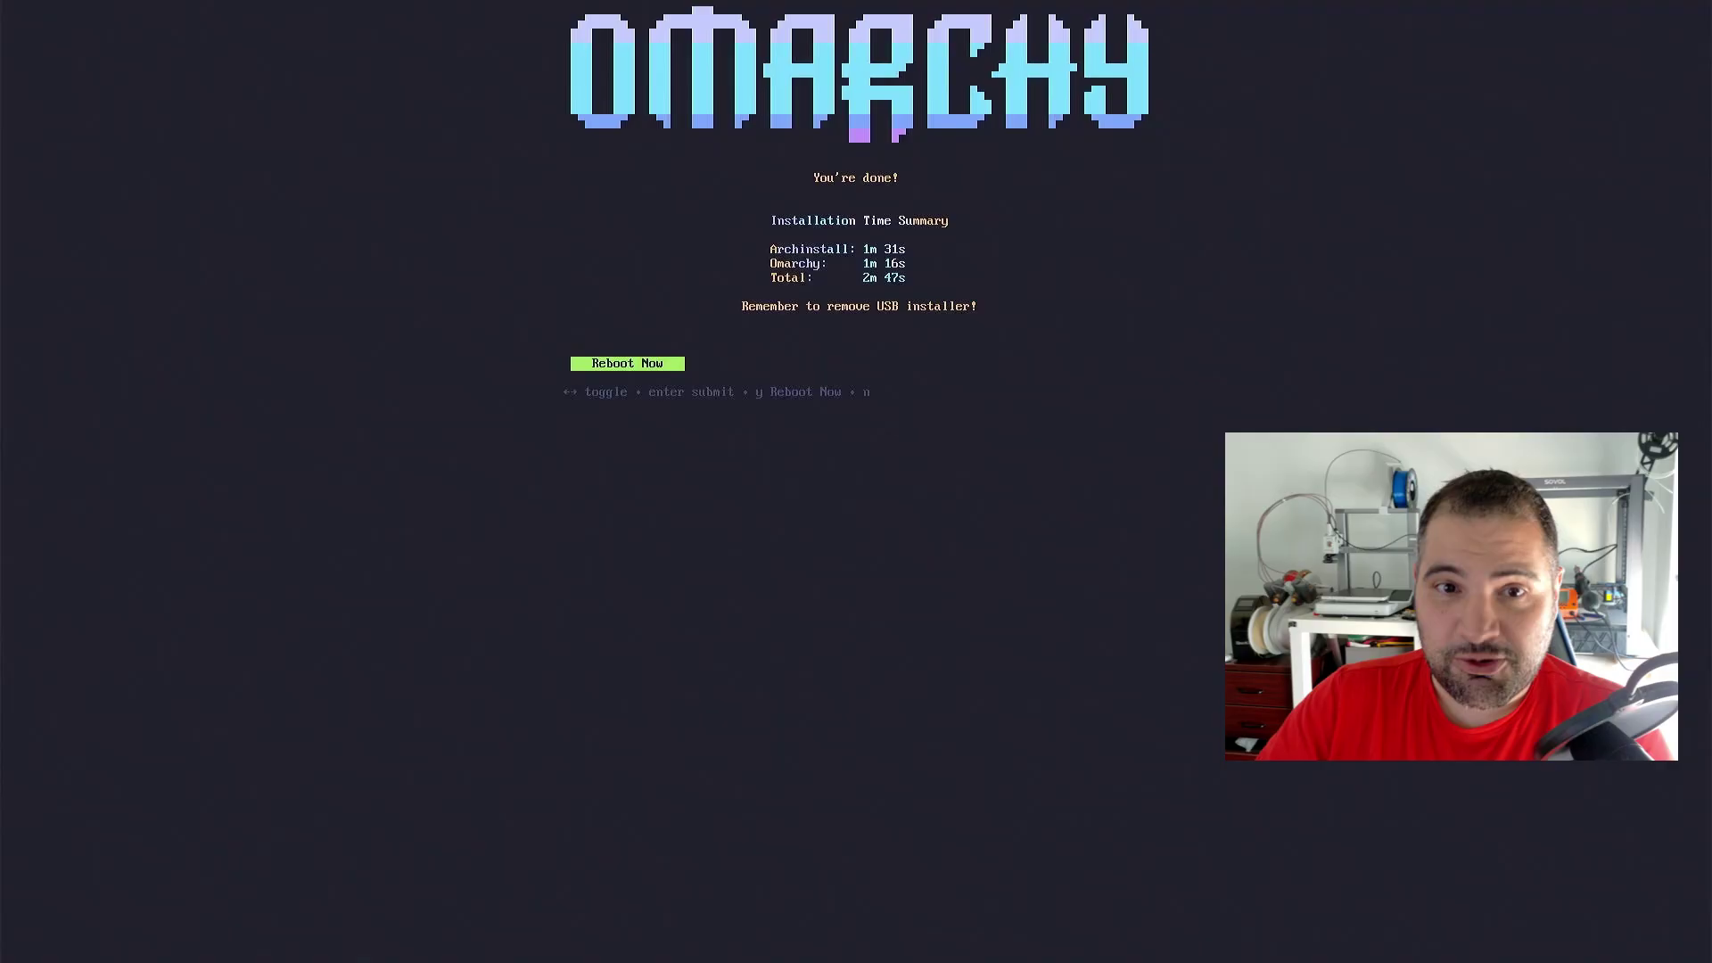
Reboot Now from the finished installer and enter Aptio Setup.
{"action": "key", "text": "Return"}
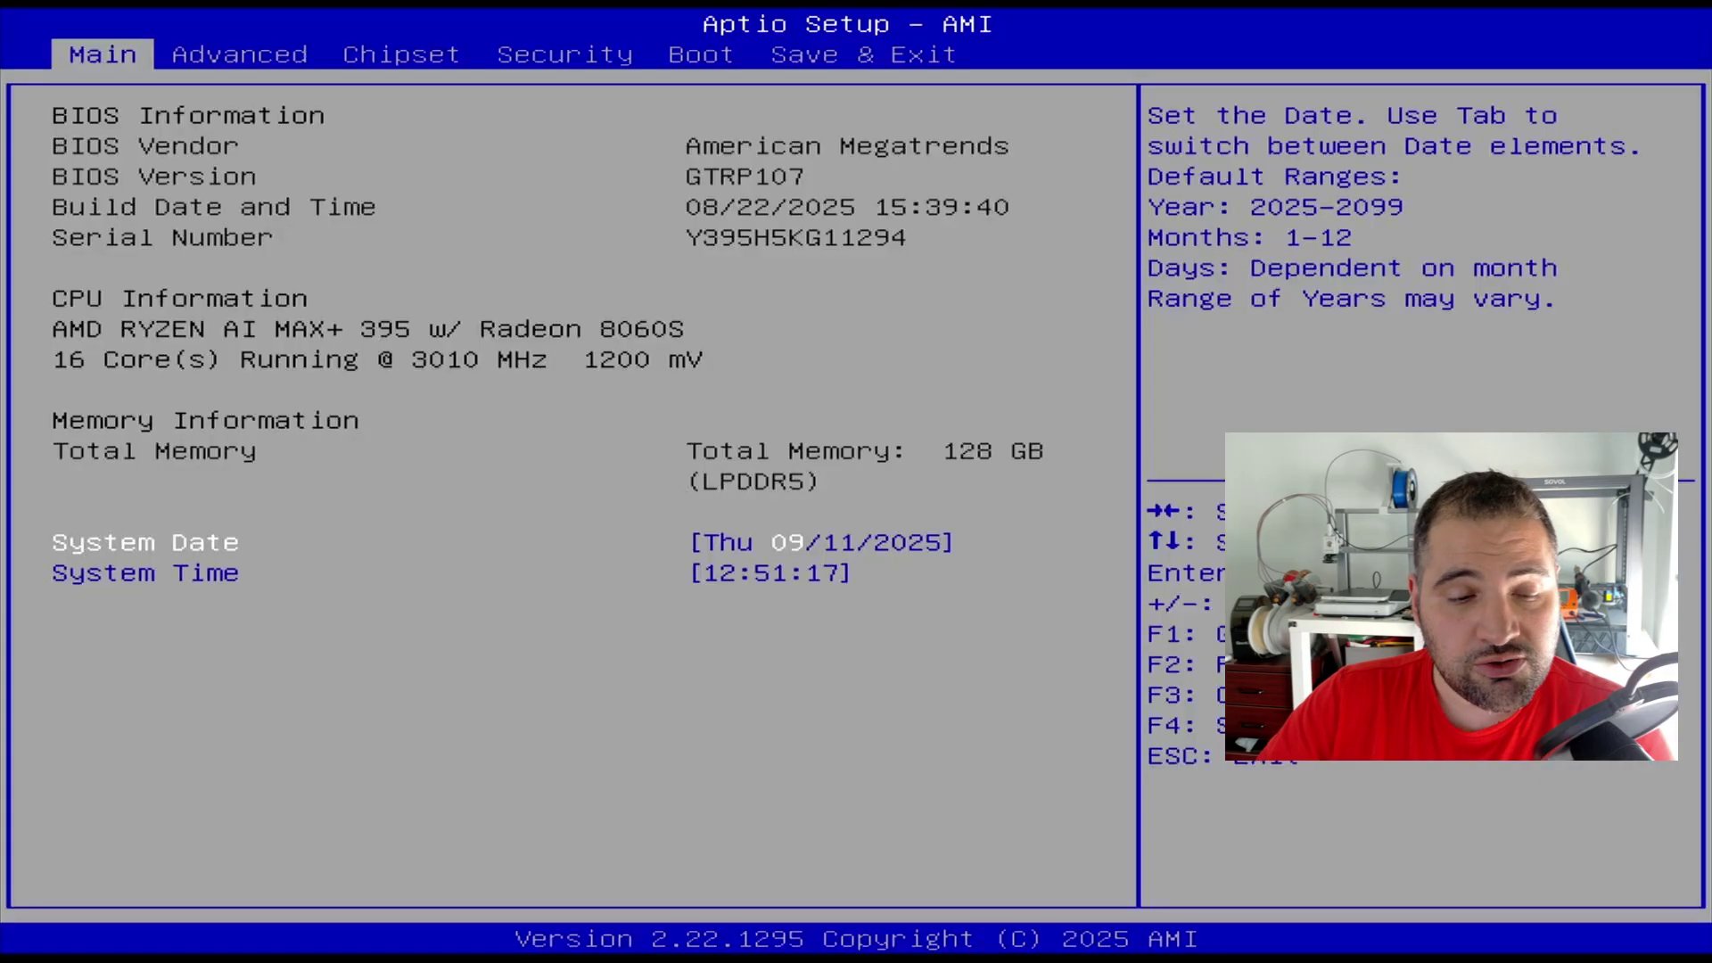
Set Boot Option #1 to Hard Disk on the Boot page.
{"action": "key", "text": "Right"}
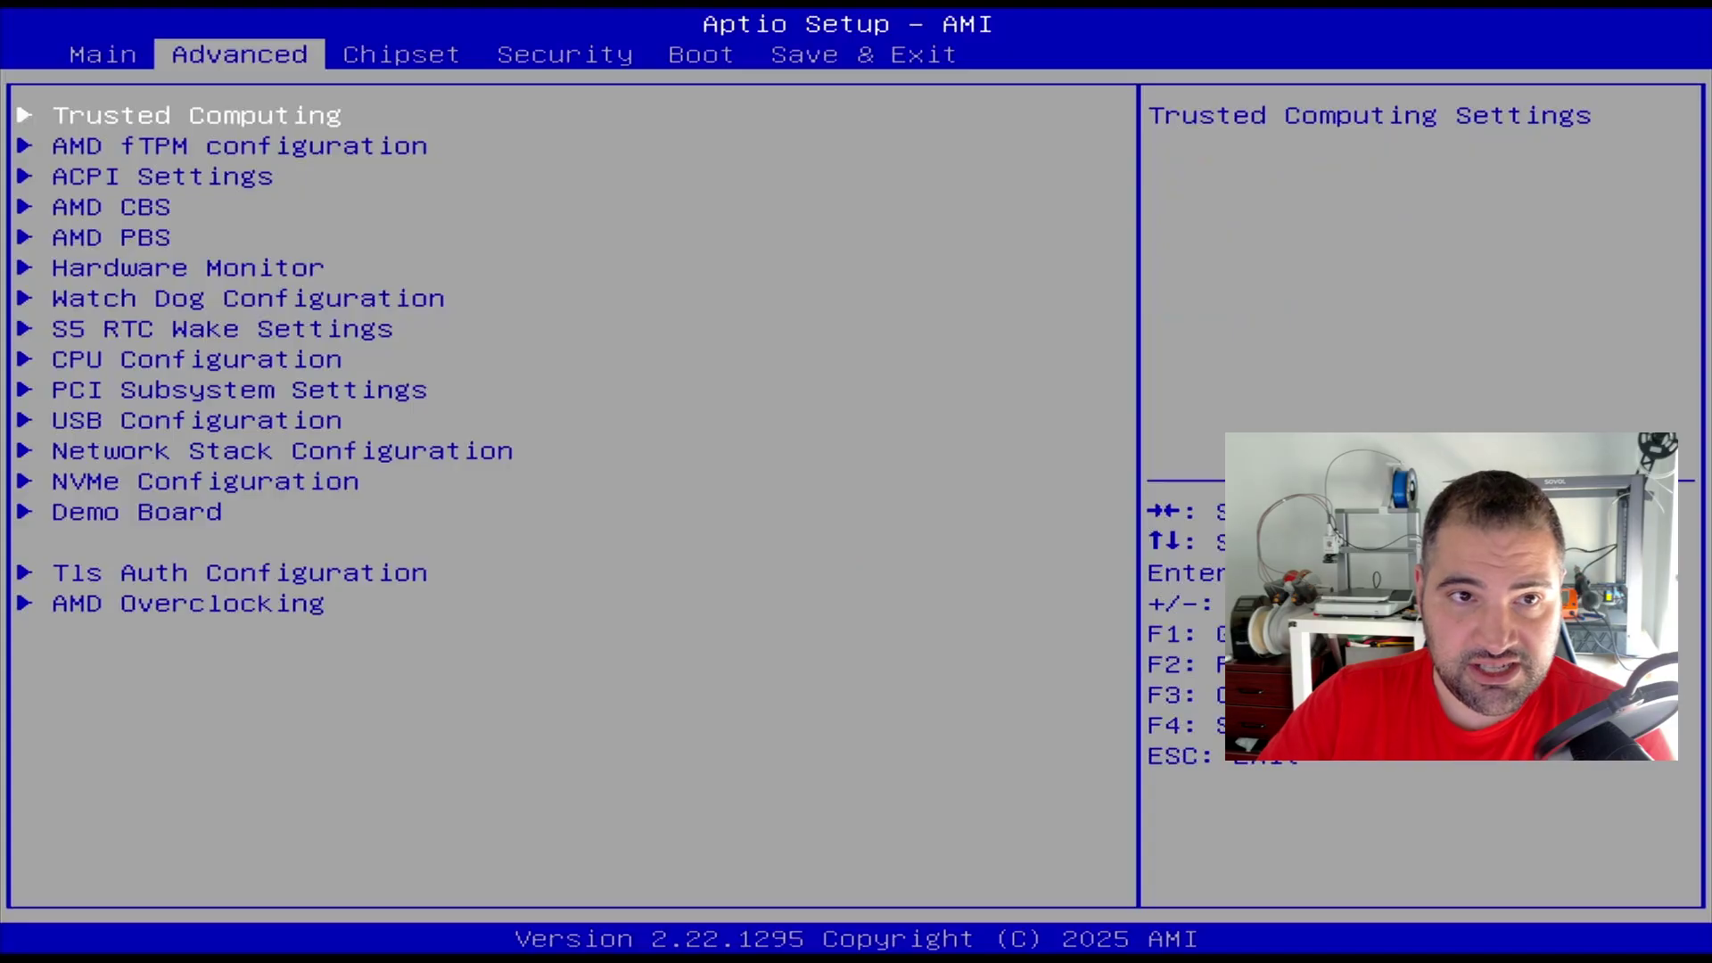
{"action": "key", "text": "Right"}
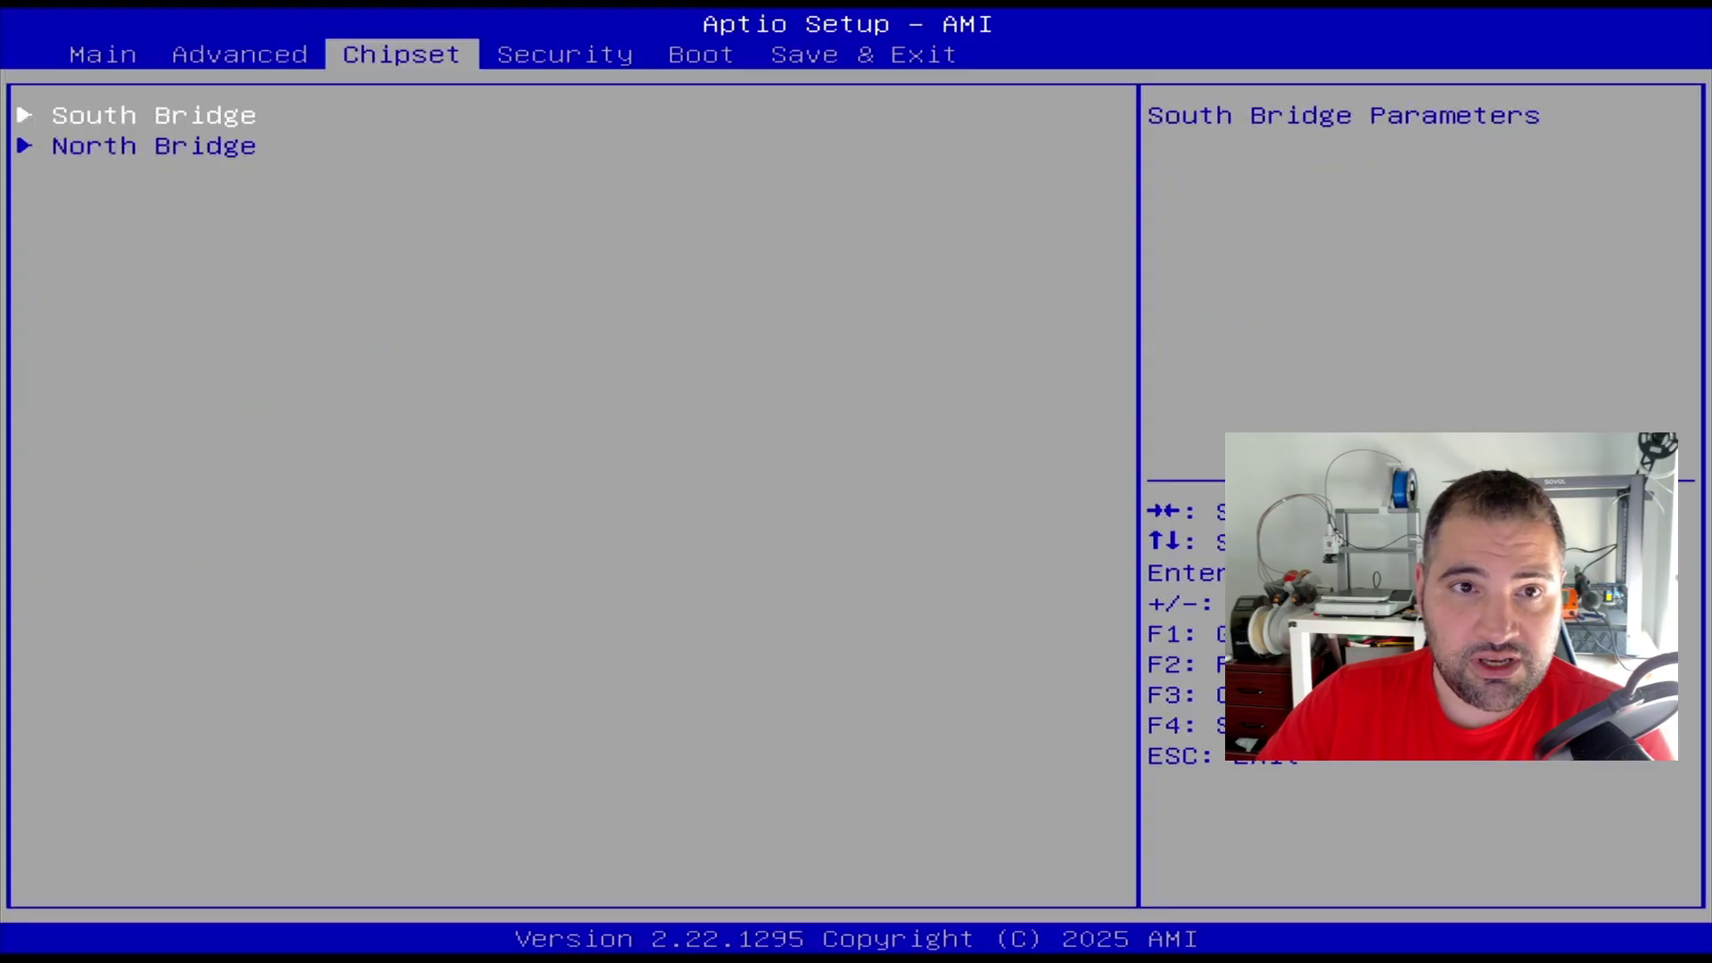
{"action": "key", "text": "Right"}
{"action": "key", "text": "Right"}
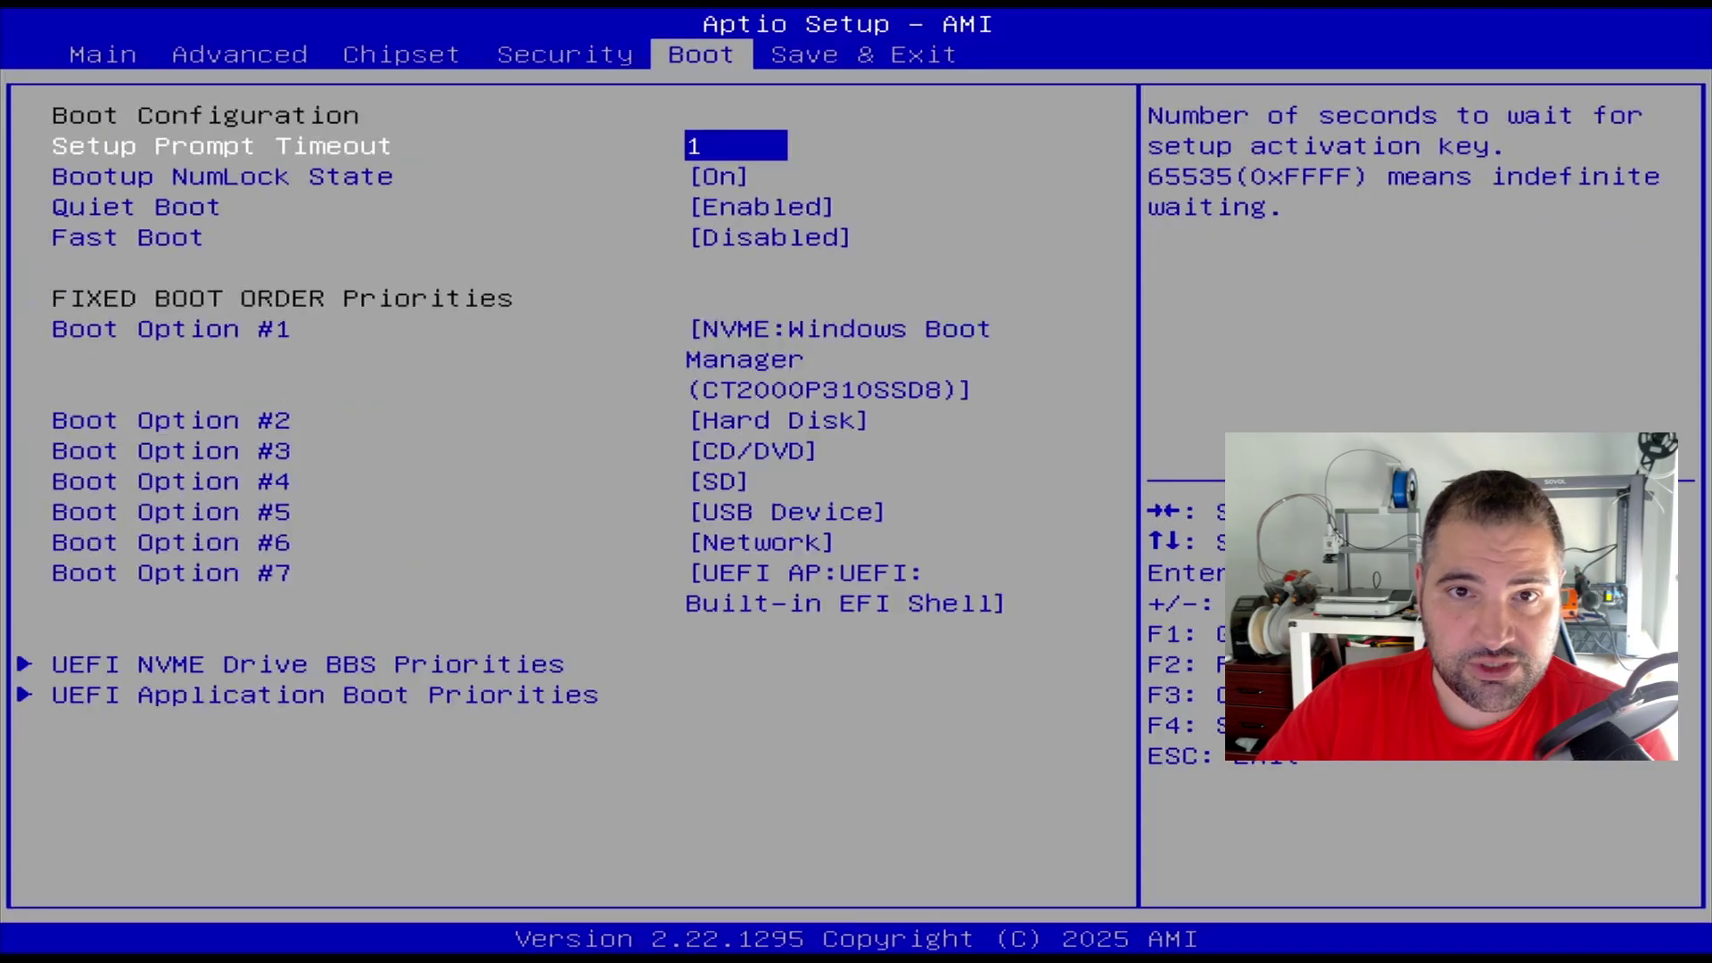
{"action": "key", "text": "Down"}
{"action": "key", "text": "Down"}
{"action": "key", "text": "Down"}
{"action": "key", "text": "Down"}
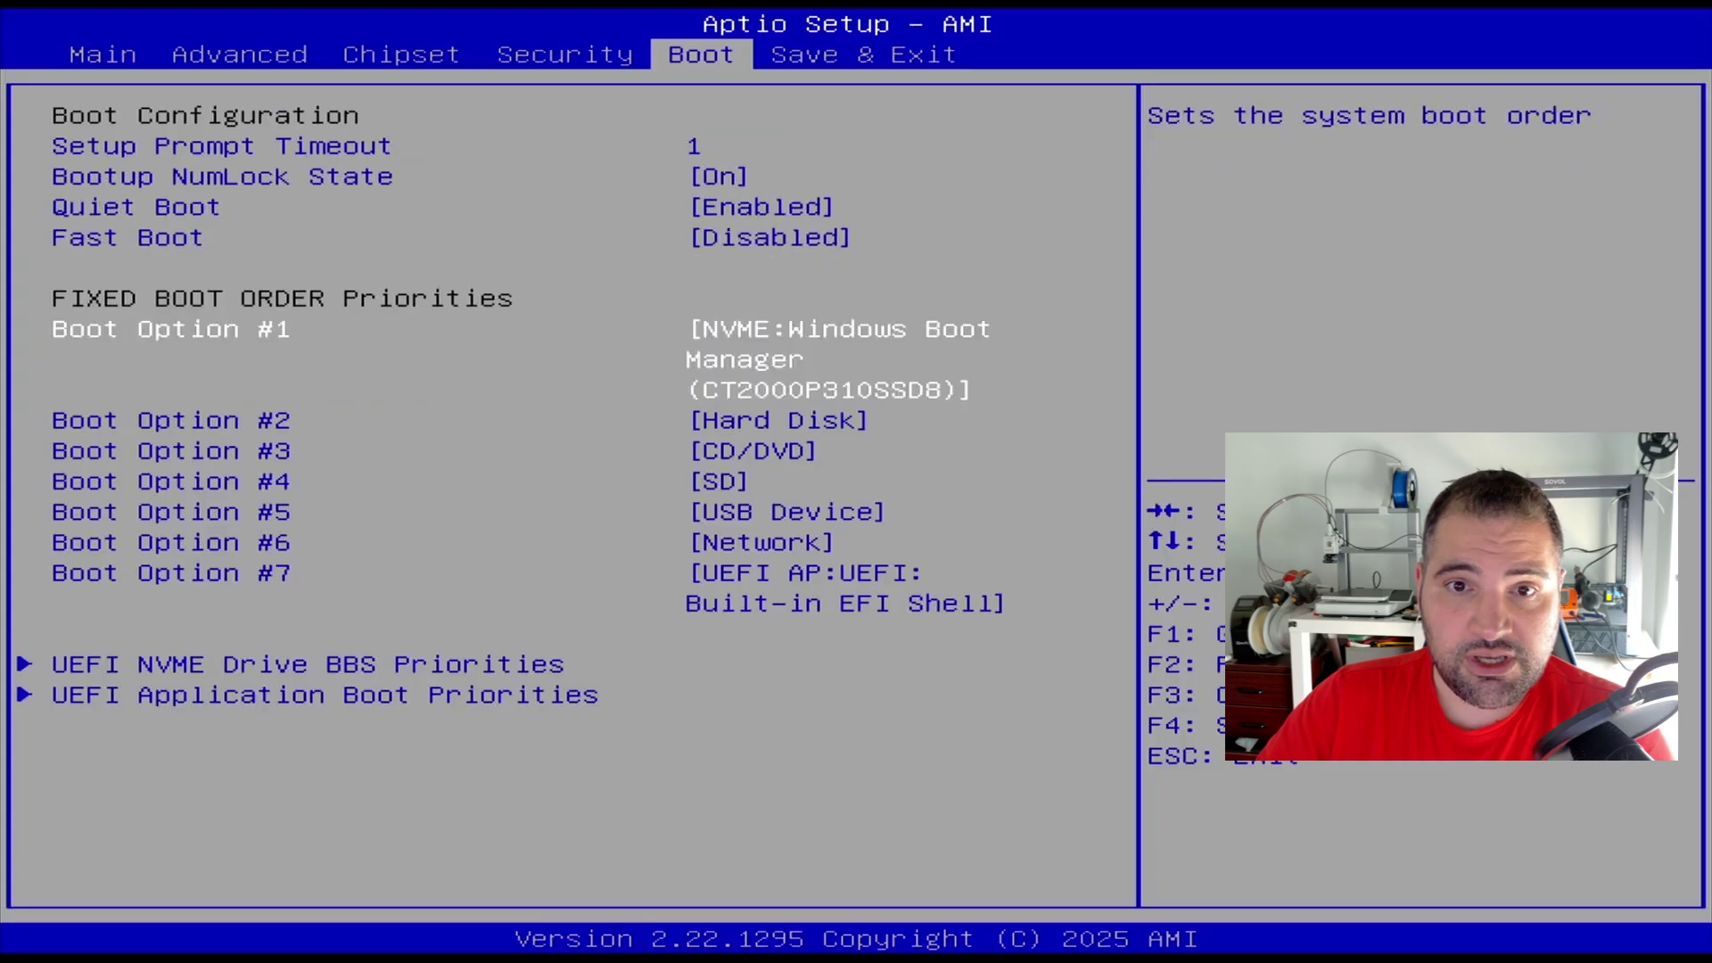
{"action": "key", "text": "Return"}
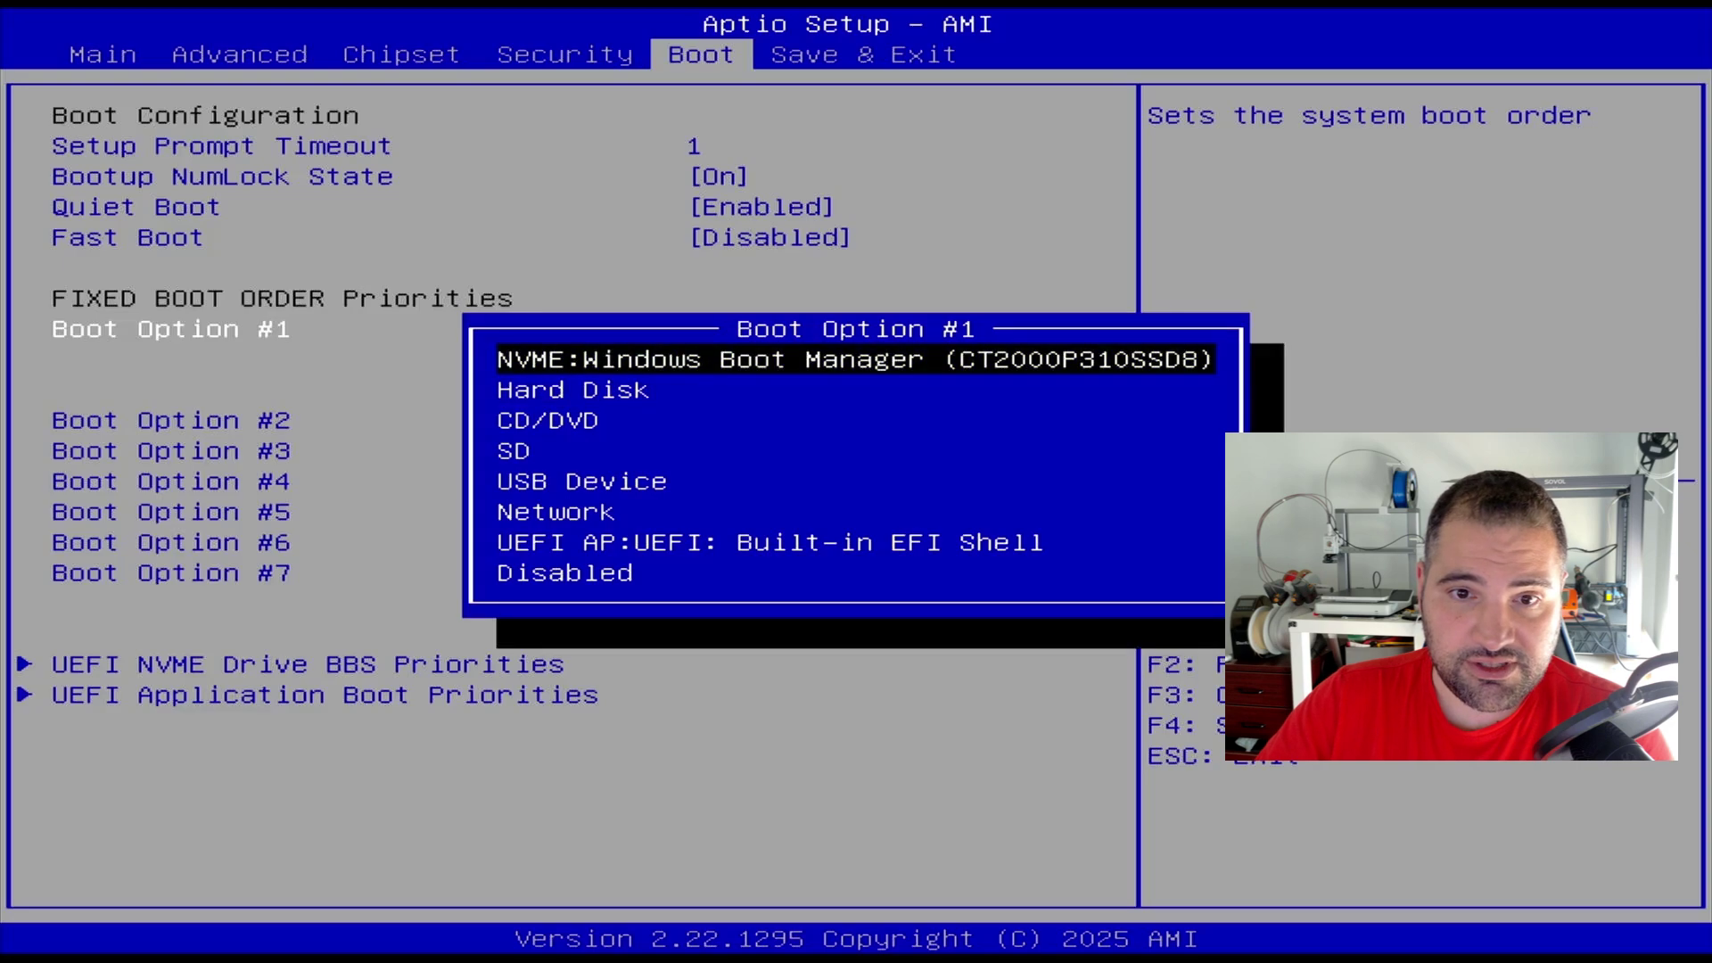
{"action": "key", "text": "Down"}
{"action": "key", "text": "Return"}
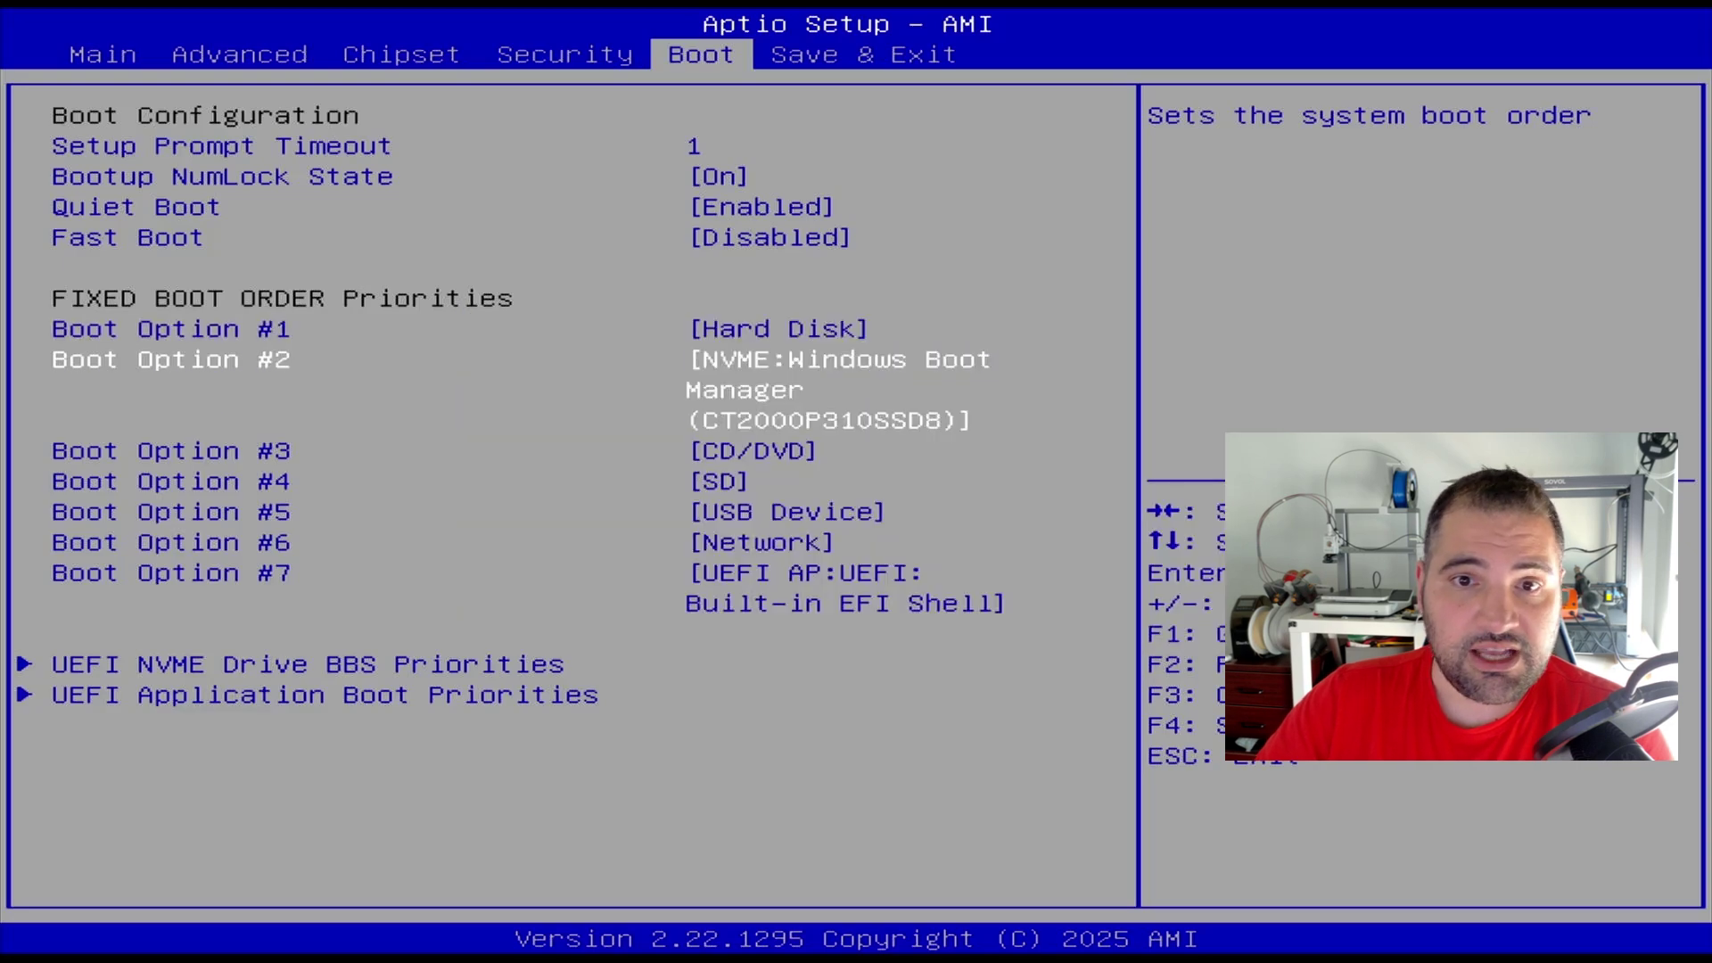
Save changes and exit setup, then browse the boot device list to Limine.
{"action": "key", "text": "Right"}
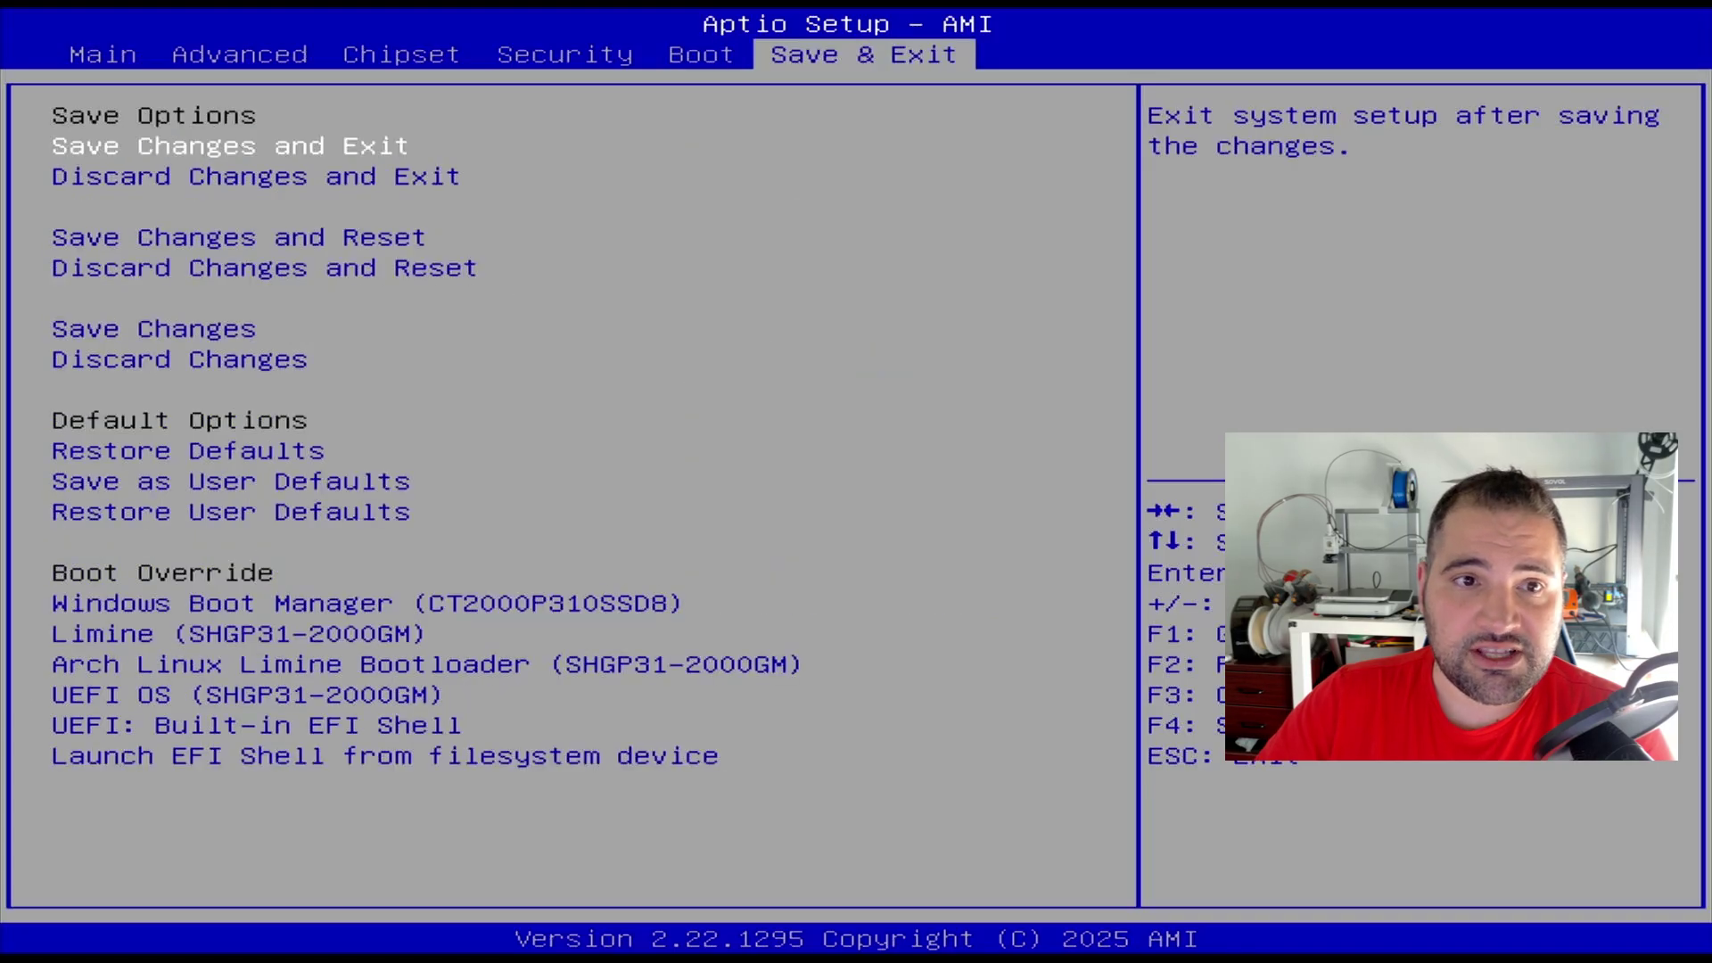
{"action": "key", "text": "Return"}
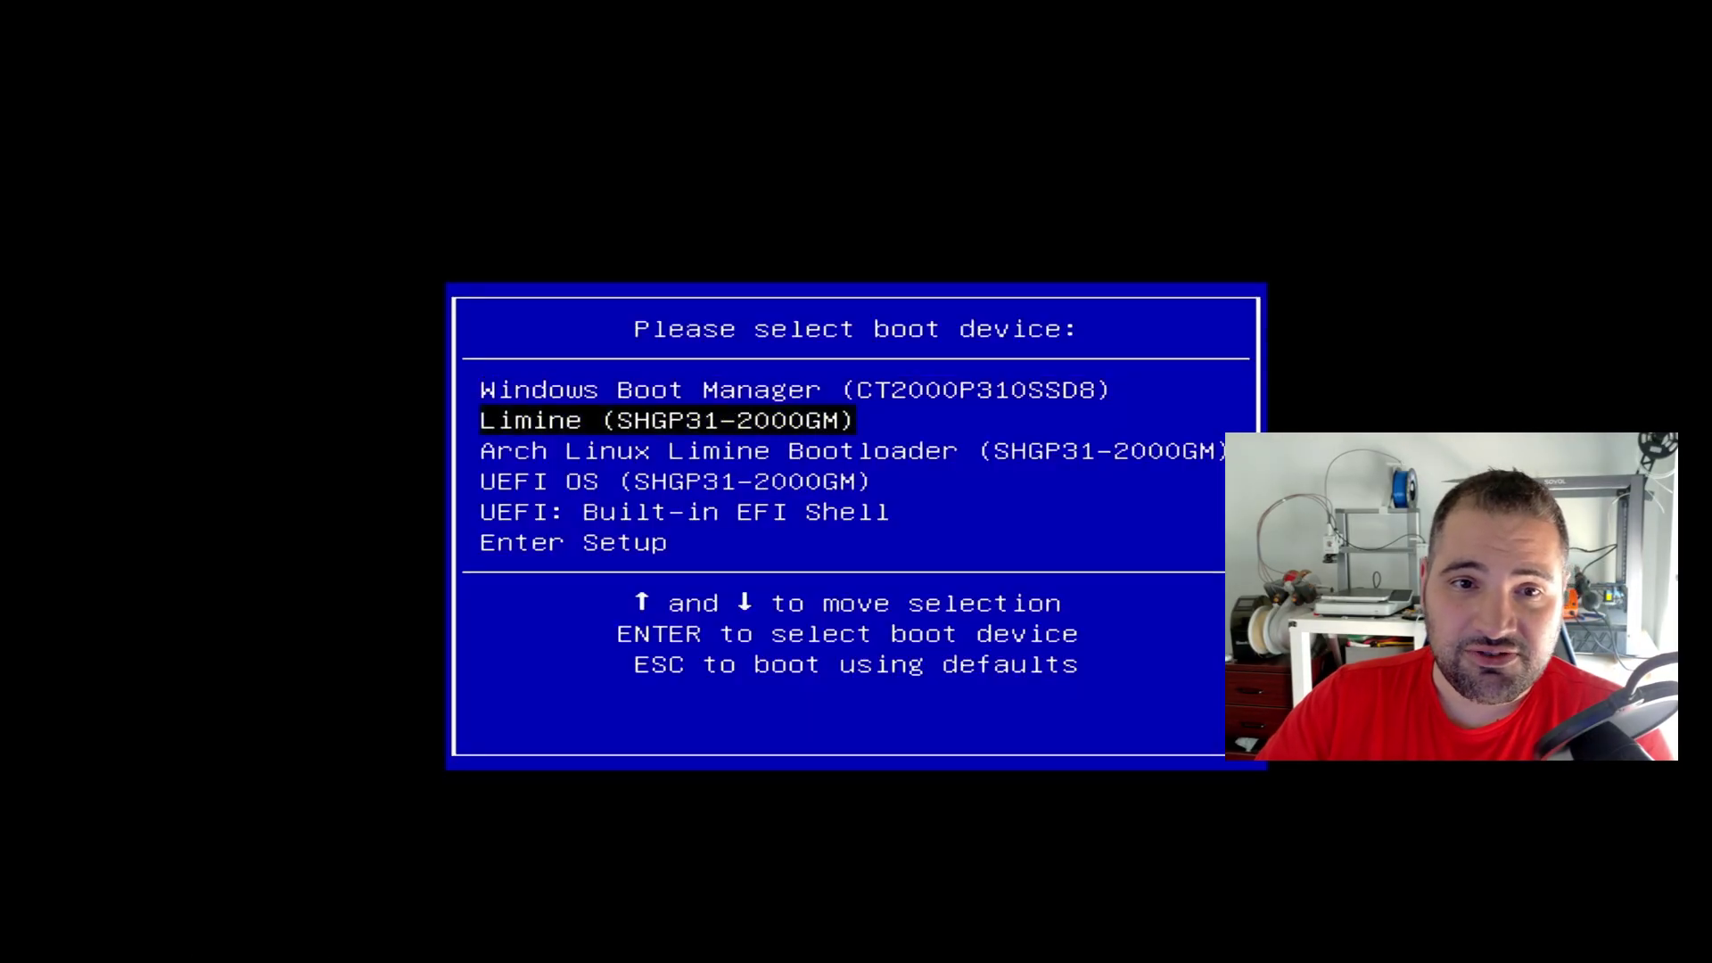
Re-enter Aptio Setup from the boot device list and reach UEFI NVME Drive BBS Priorities on the Boot page.
{"action": "key", "text": "Down"}
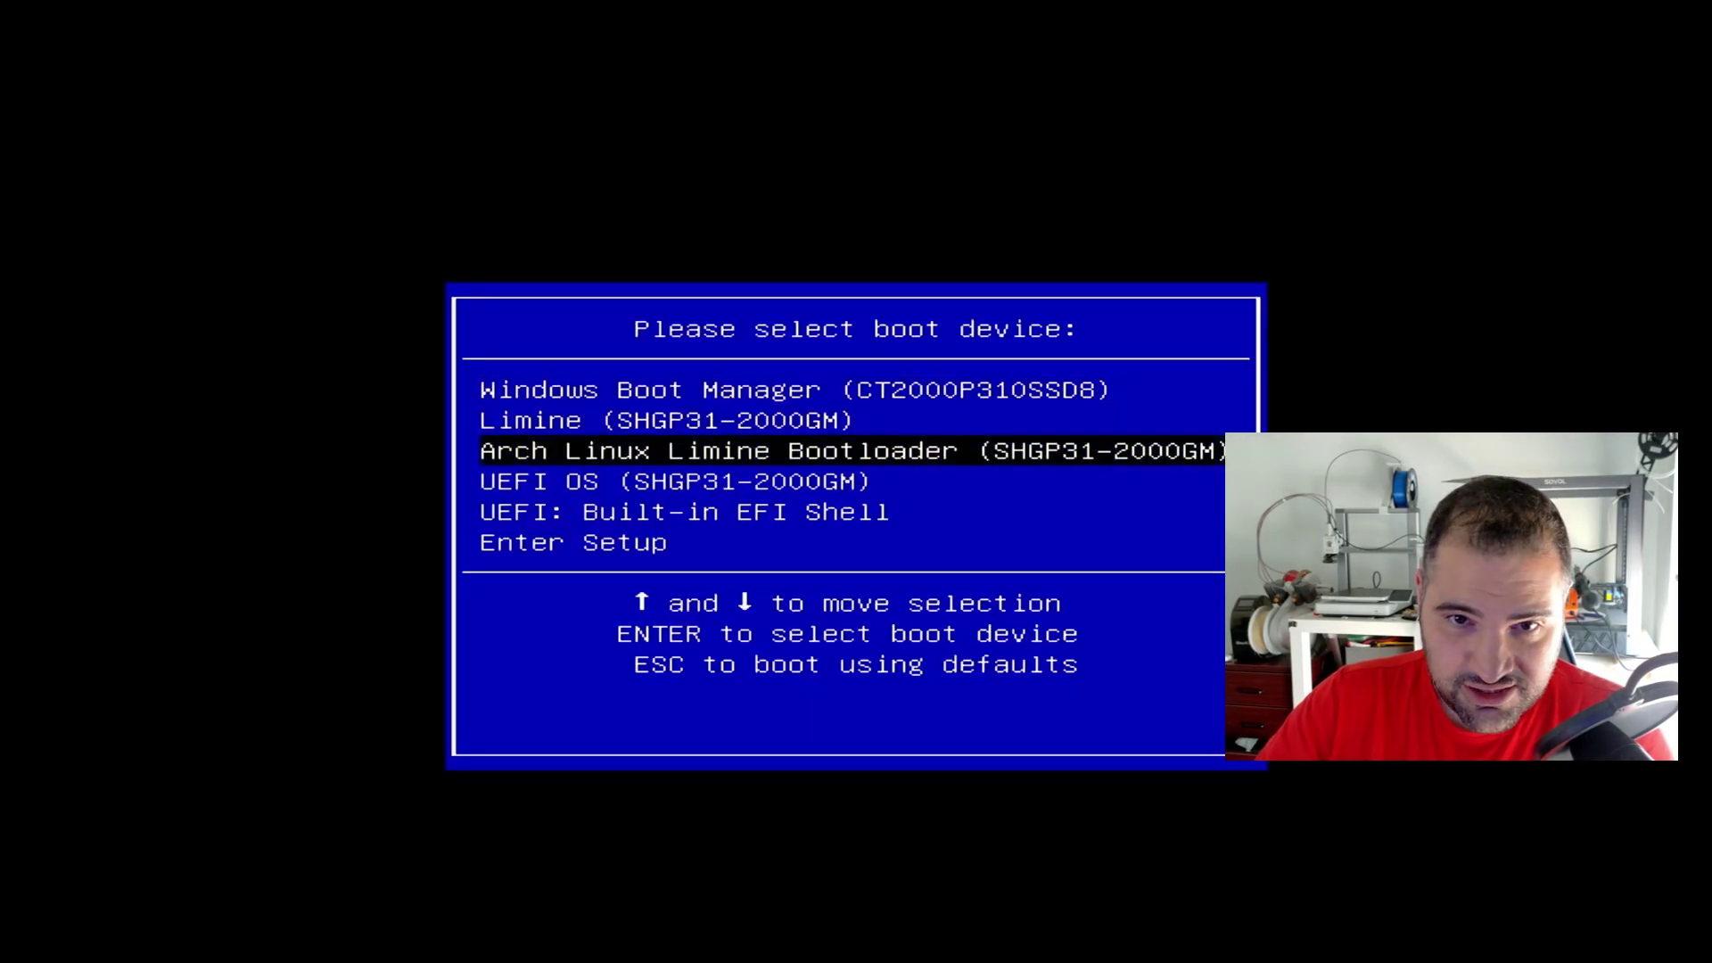
{"action": "key", "text": "Down"}
{"action": "key", "text": "Down"}
{"action": "key", "text": "Down"}
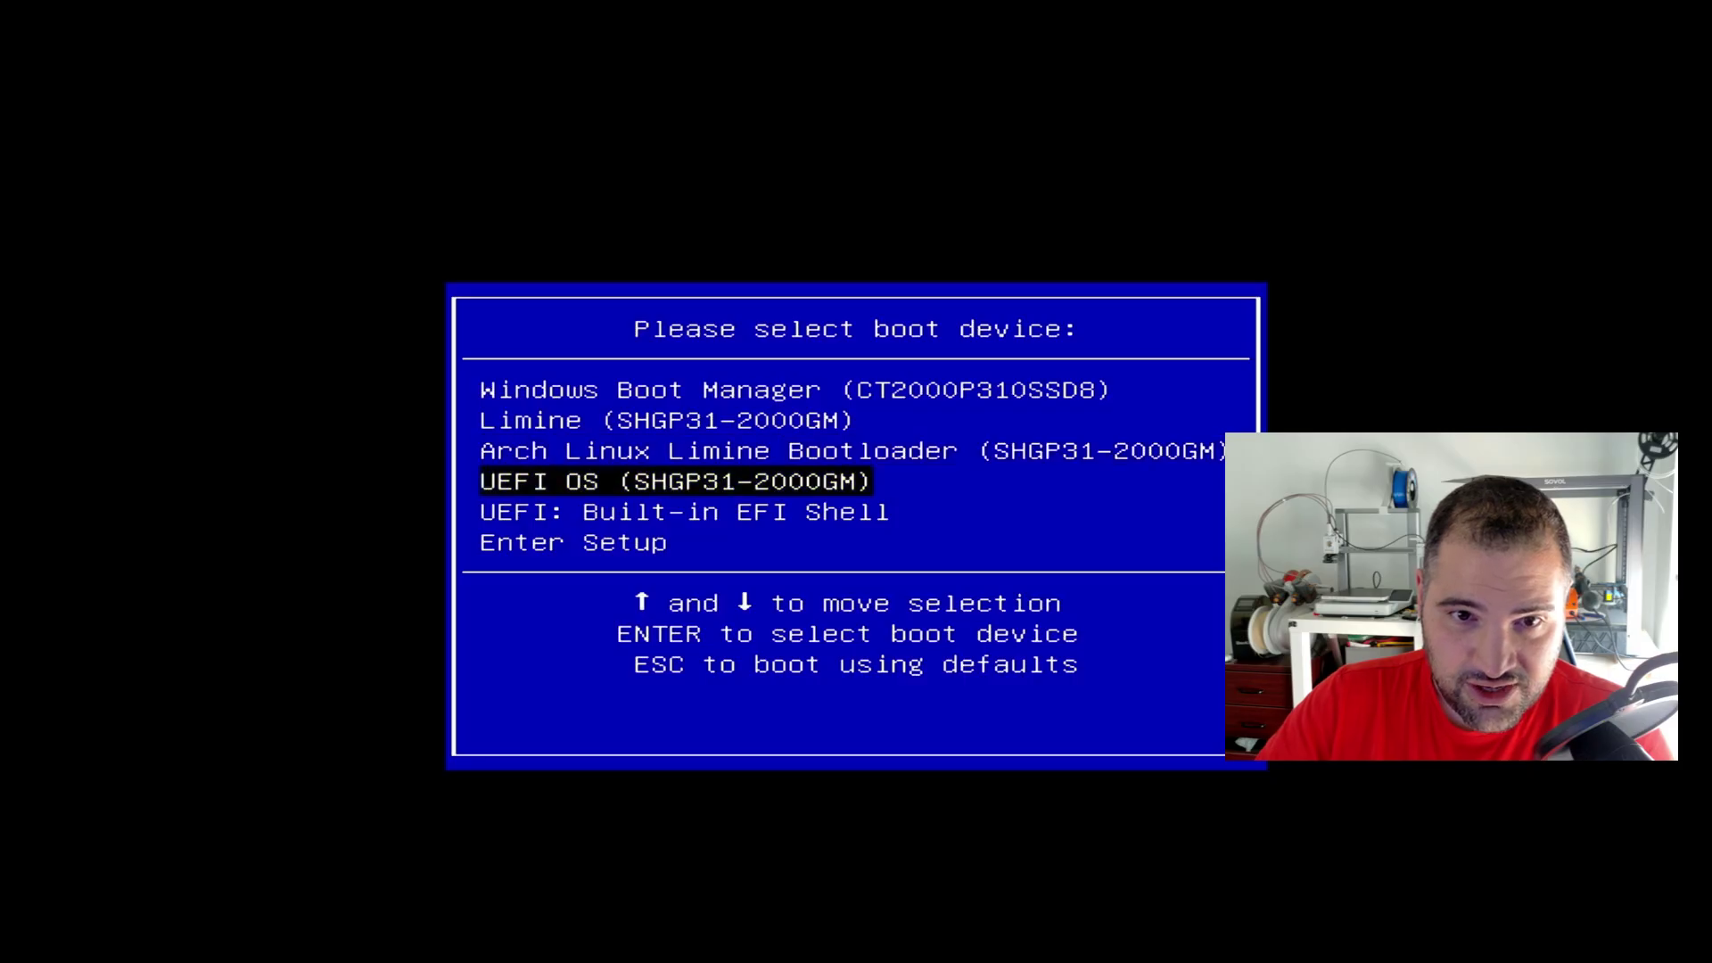
{"action": "key", "text": "Return"}
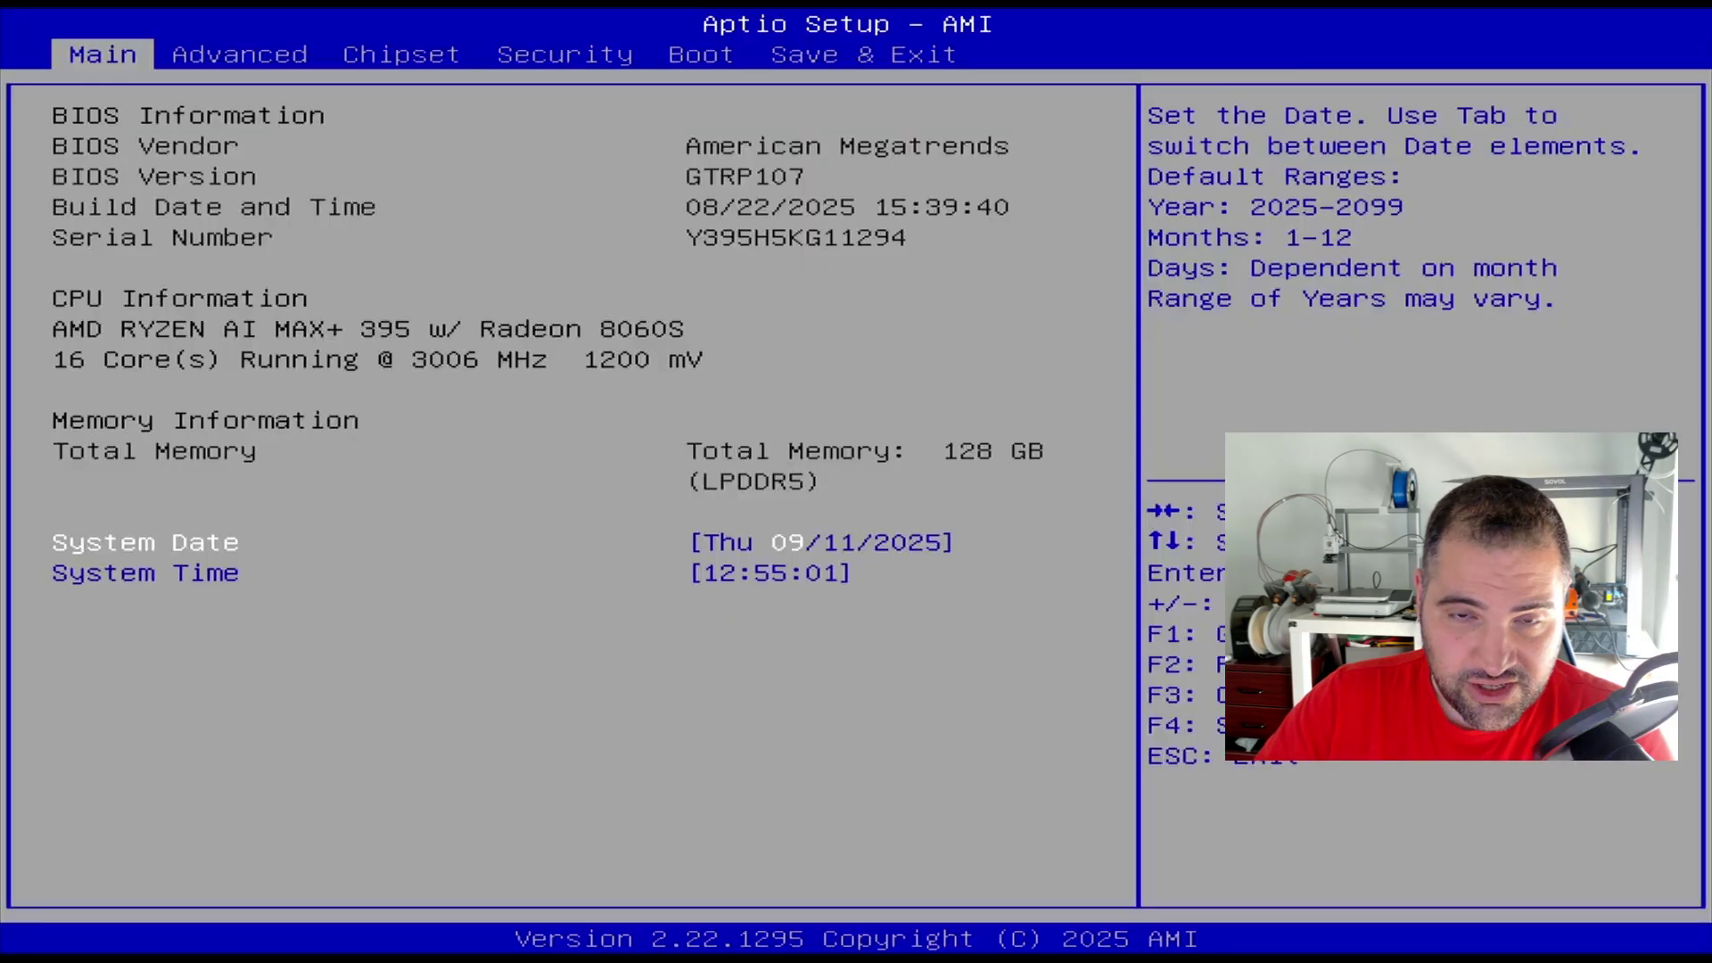
{"action": "key", "text": "Right"}
{"action": "key", "text": "Right"}
{"action": "key", "text": "Right"}
{"action": "key", "text": "Right"}
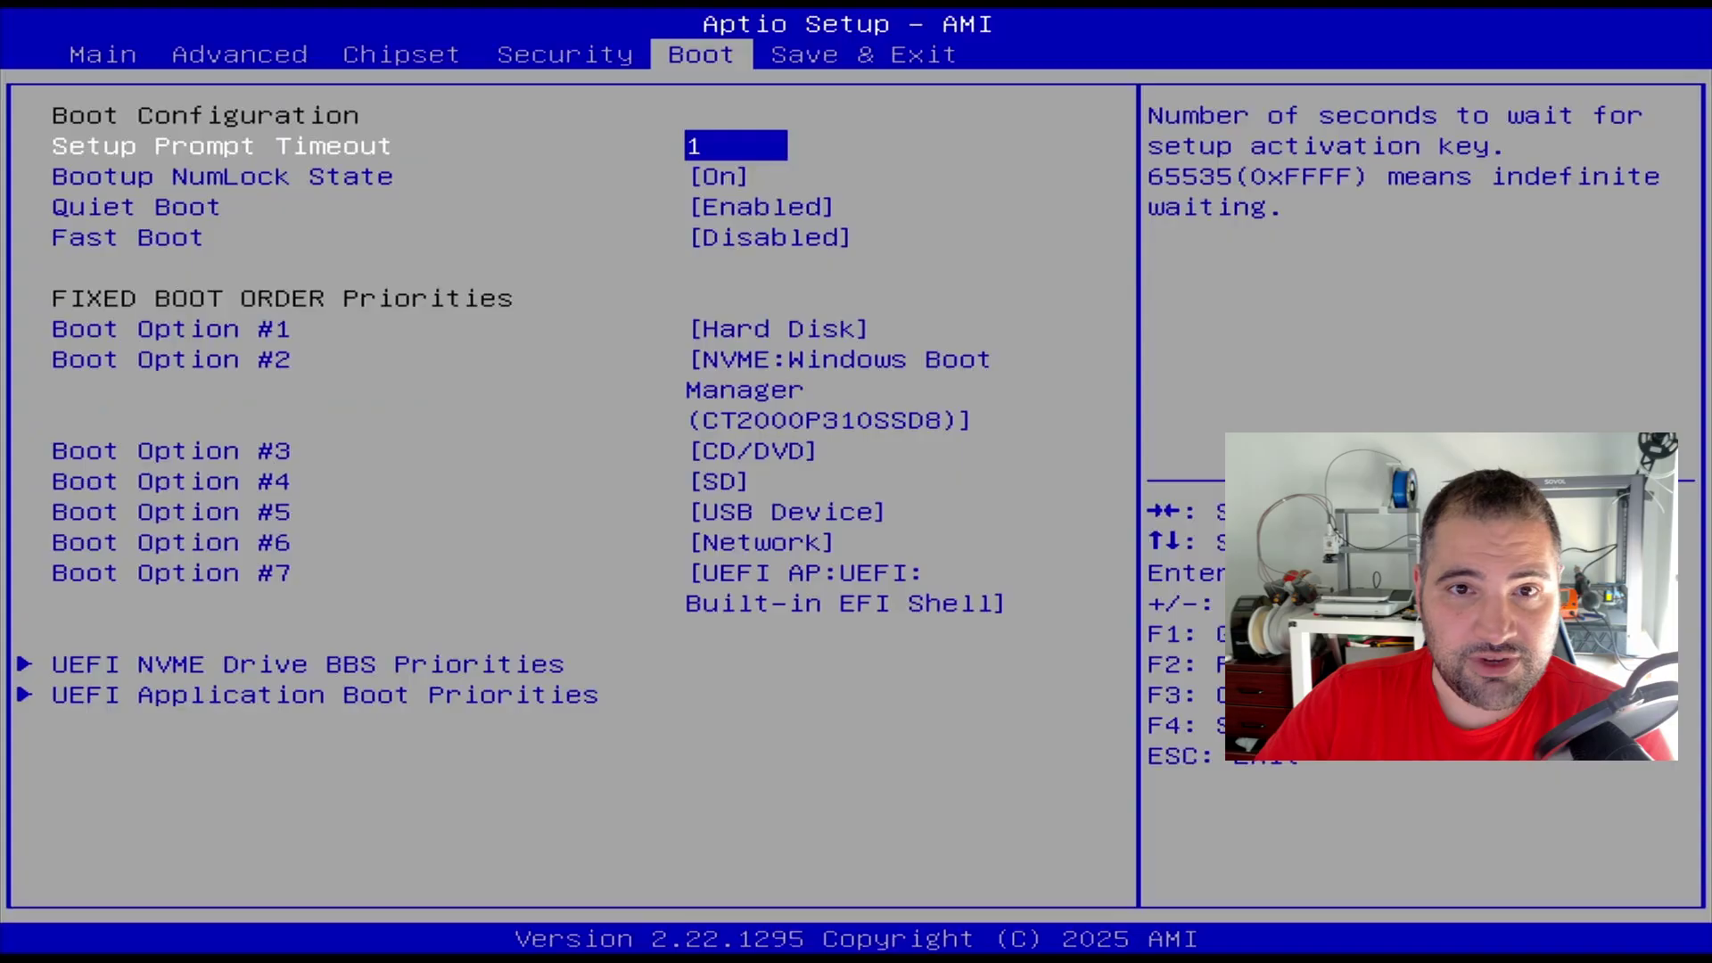
{"action": "key", "text": "Down"}
{"action": "key", "text": "Down"}
{"action": "key", "text": "Down"}
{"action": "key", "text": "Down"}
{"action": "key", "text": "Down"}
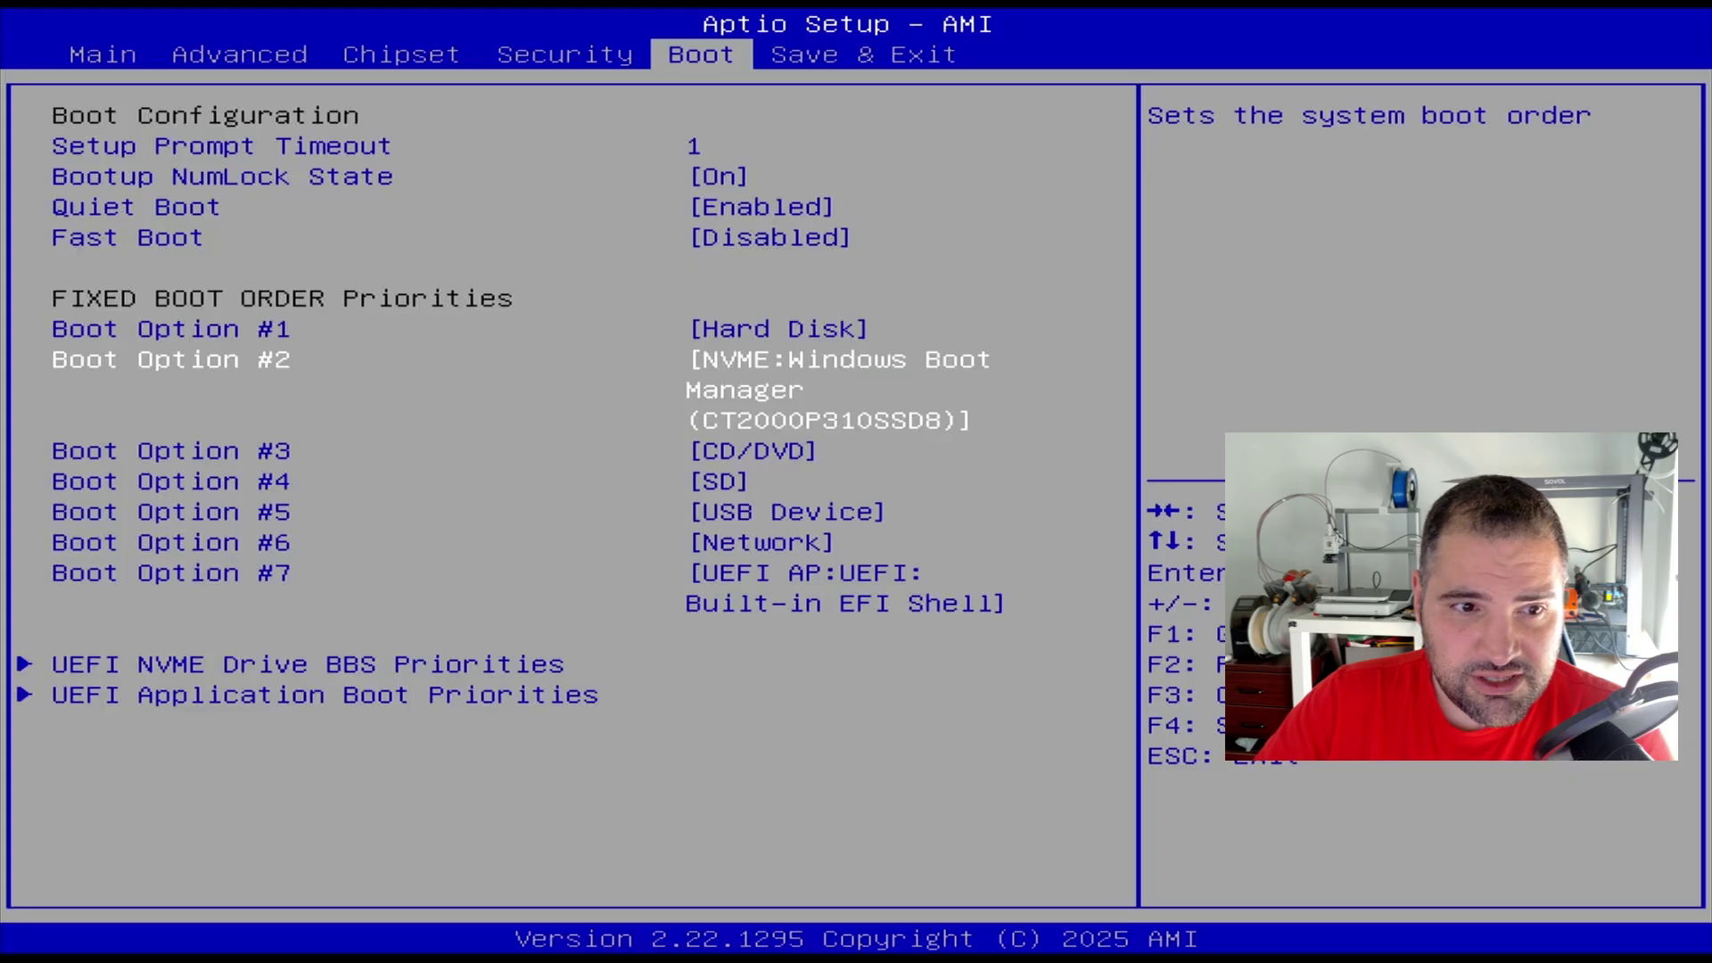
{"action": "key", "text": "Up"}
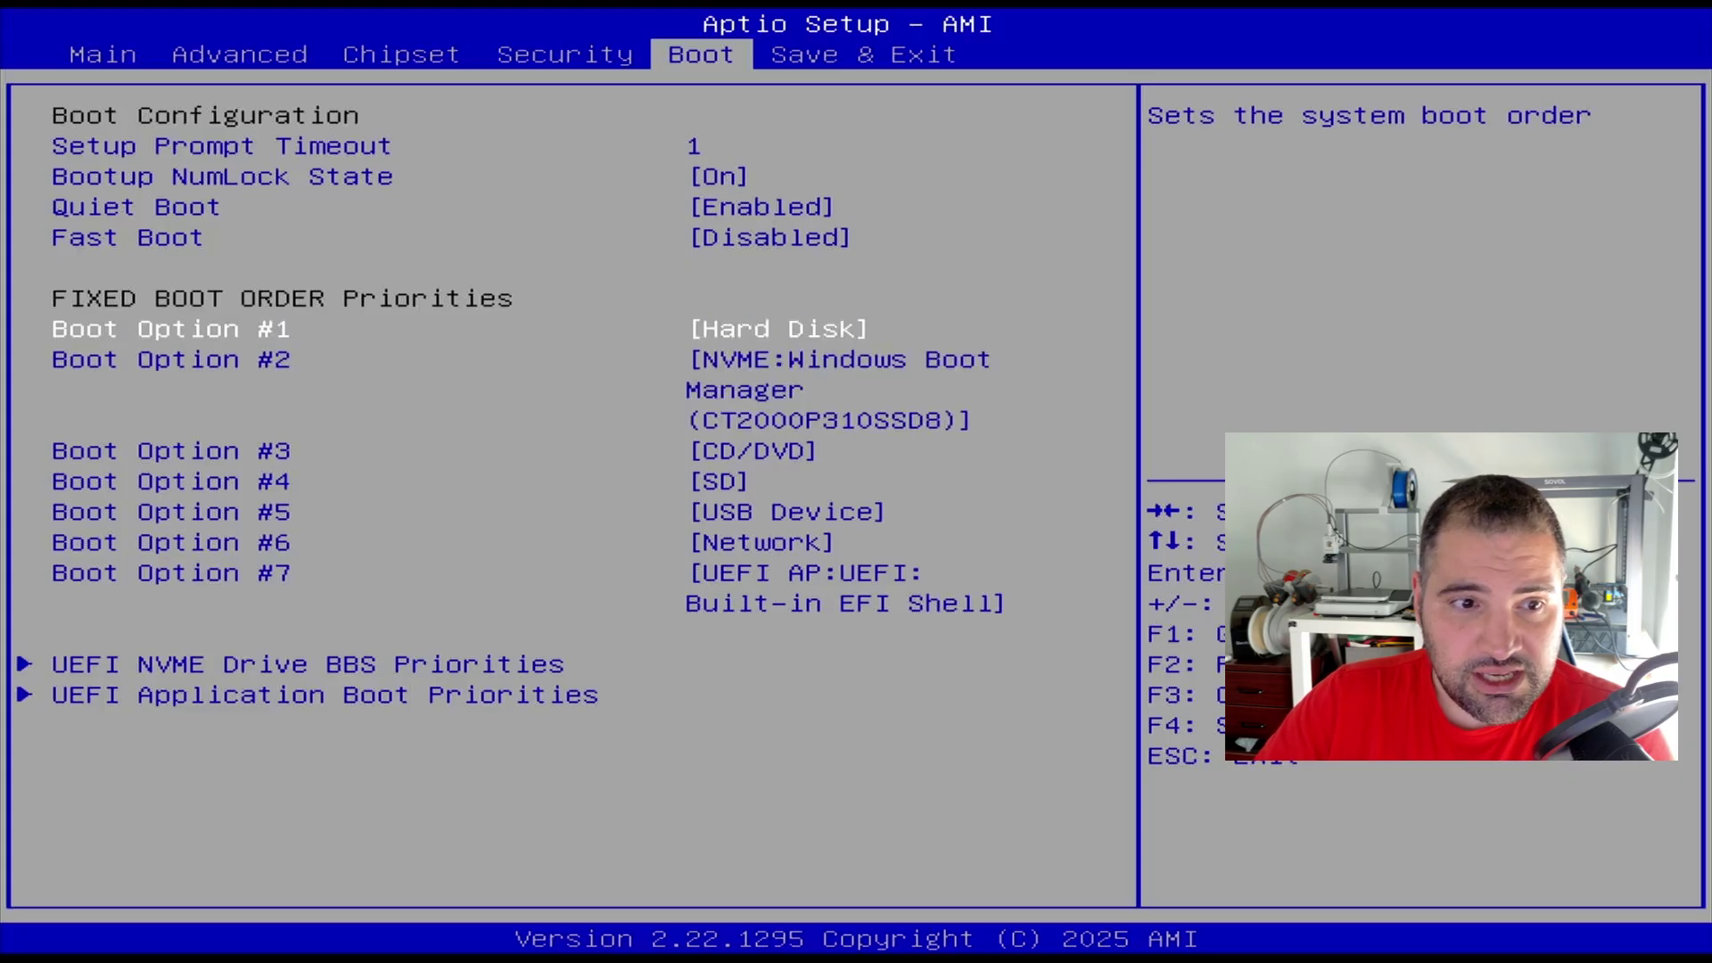
{"action": "key", "text": "Down"}
{"action": "key", "text": "Down"}
{"action": "key", "text": "Down"}
{"action": "key", "text": "Down"}
{"action": "key", "text": "Down"}
{"action": "key", "text": "Down"}
{"action": "key", "text": "Down"}
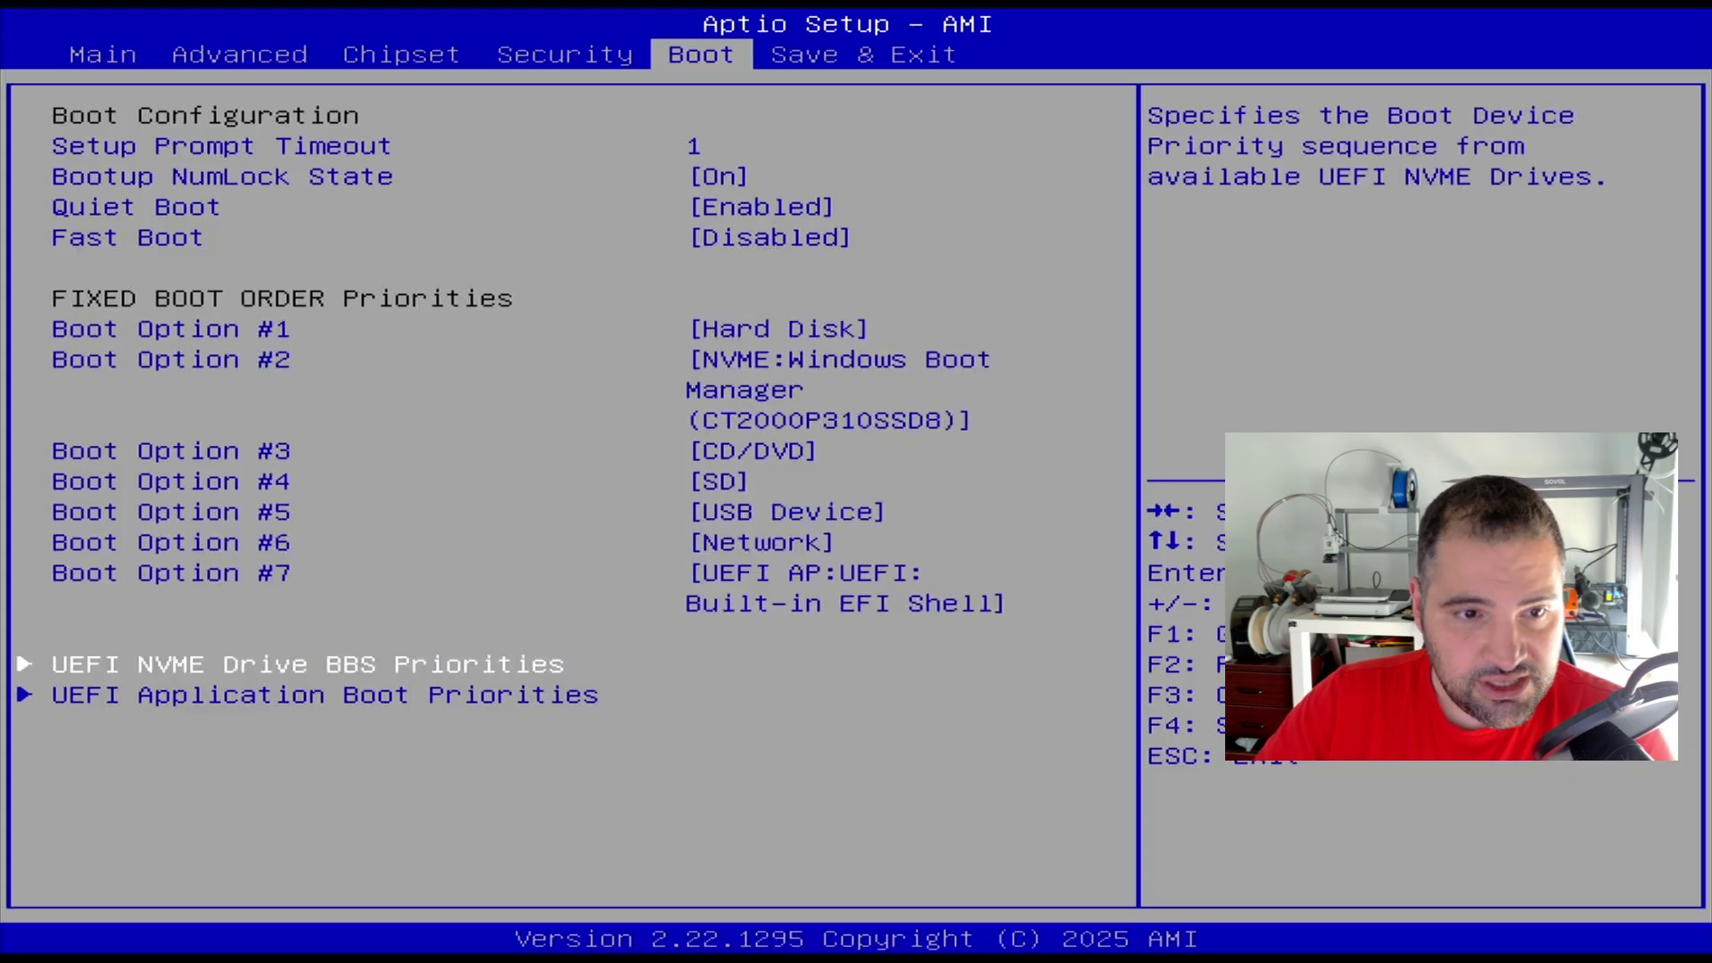
In UEFI NVME Drive BBS Priorities, set Boot Option #1 to Arch Linux Limine Bootloader.
{"action": "key", "text": "Return"}
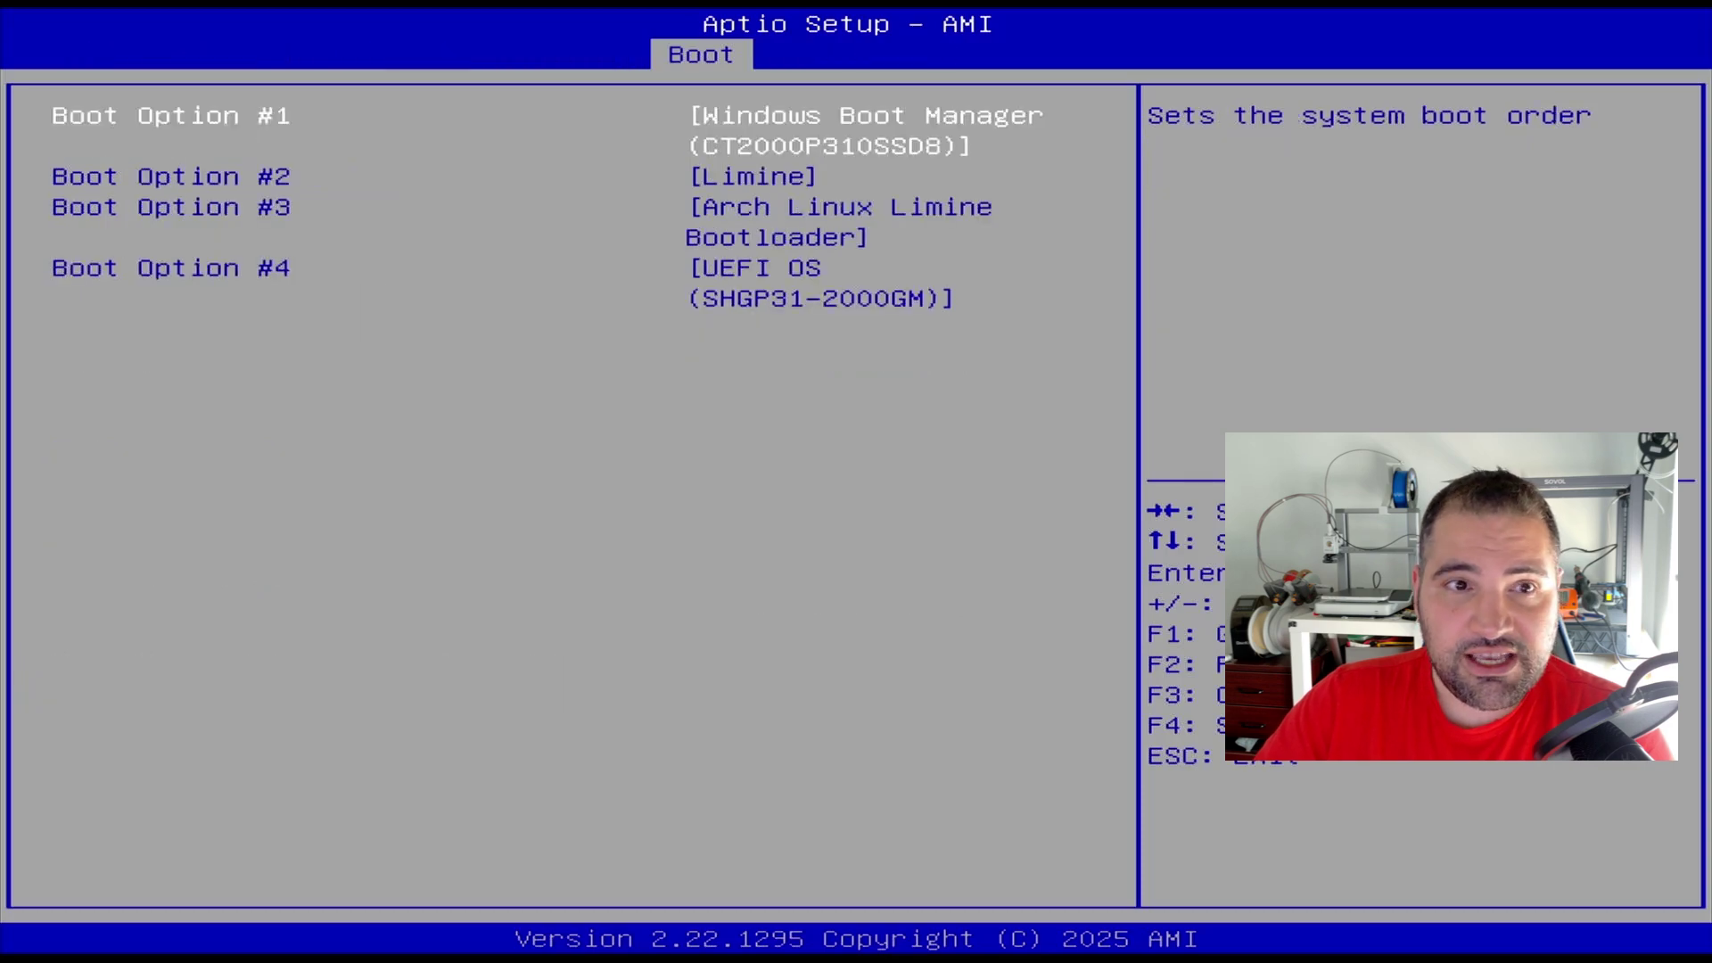
{"action": "key", "text": "Down"}
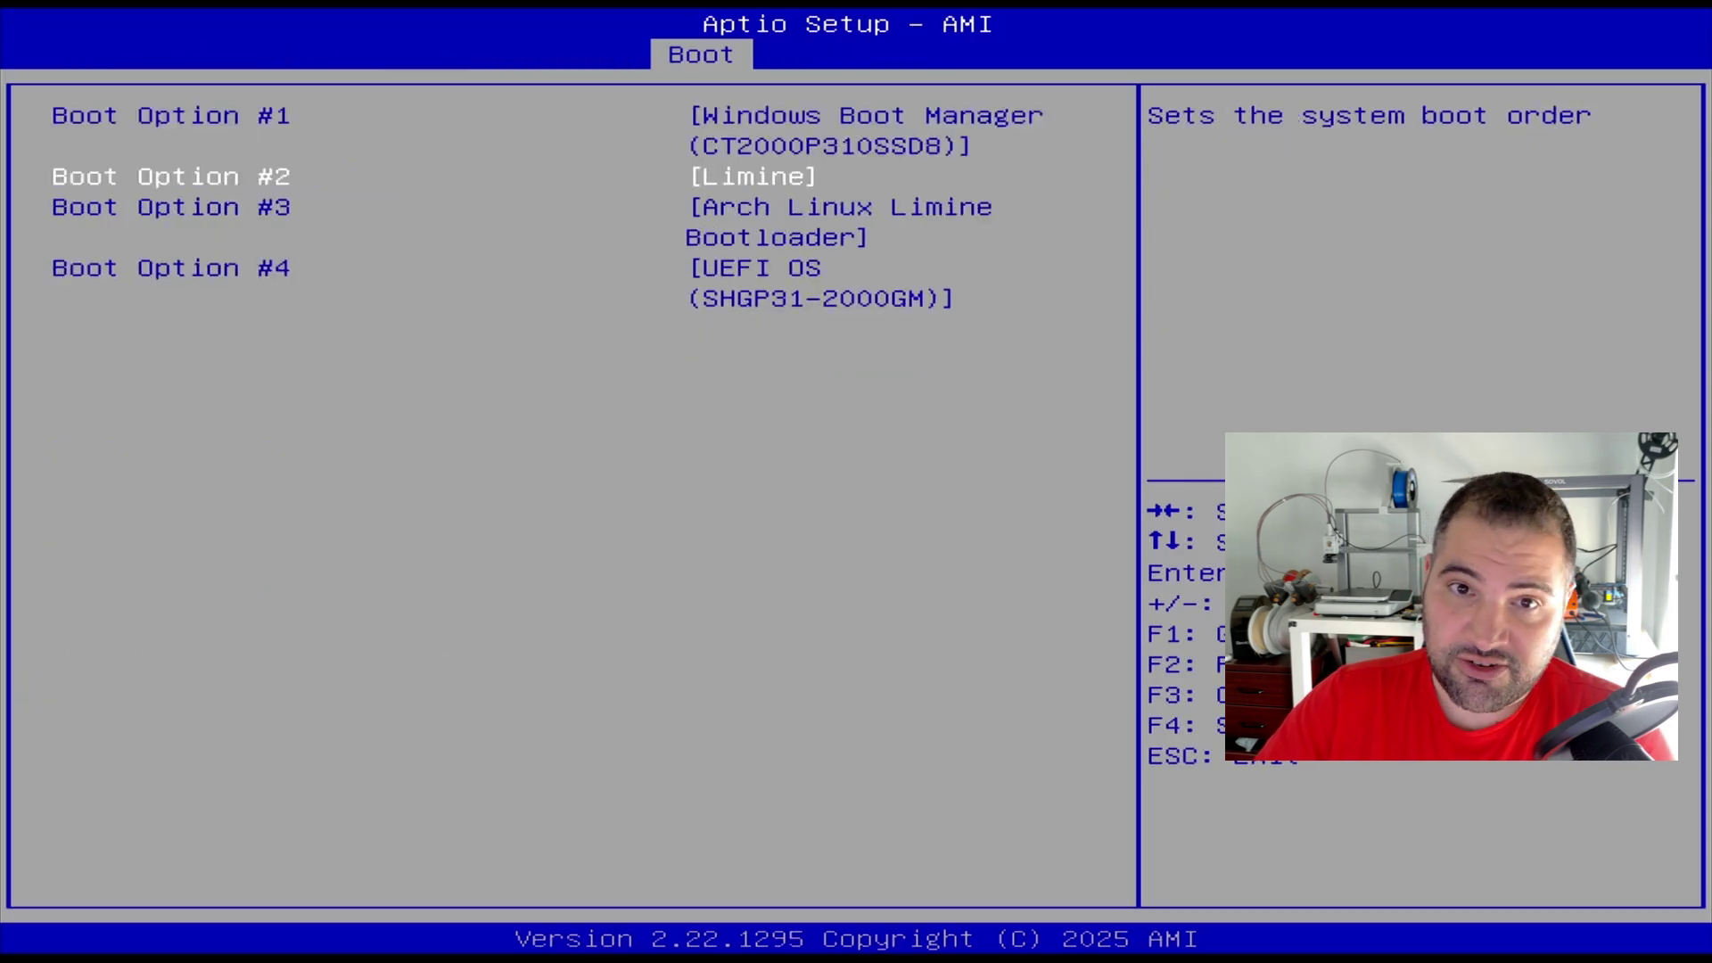
{"action": "key", "text": "Down"}
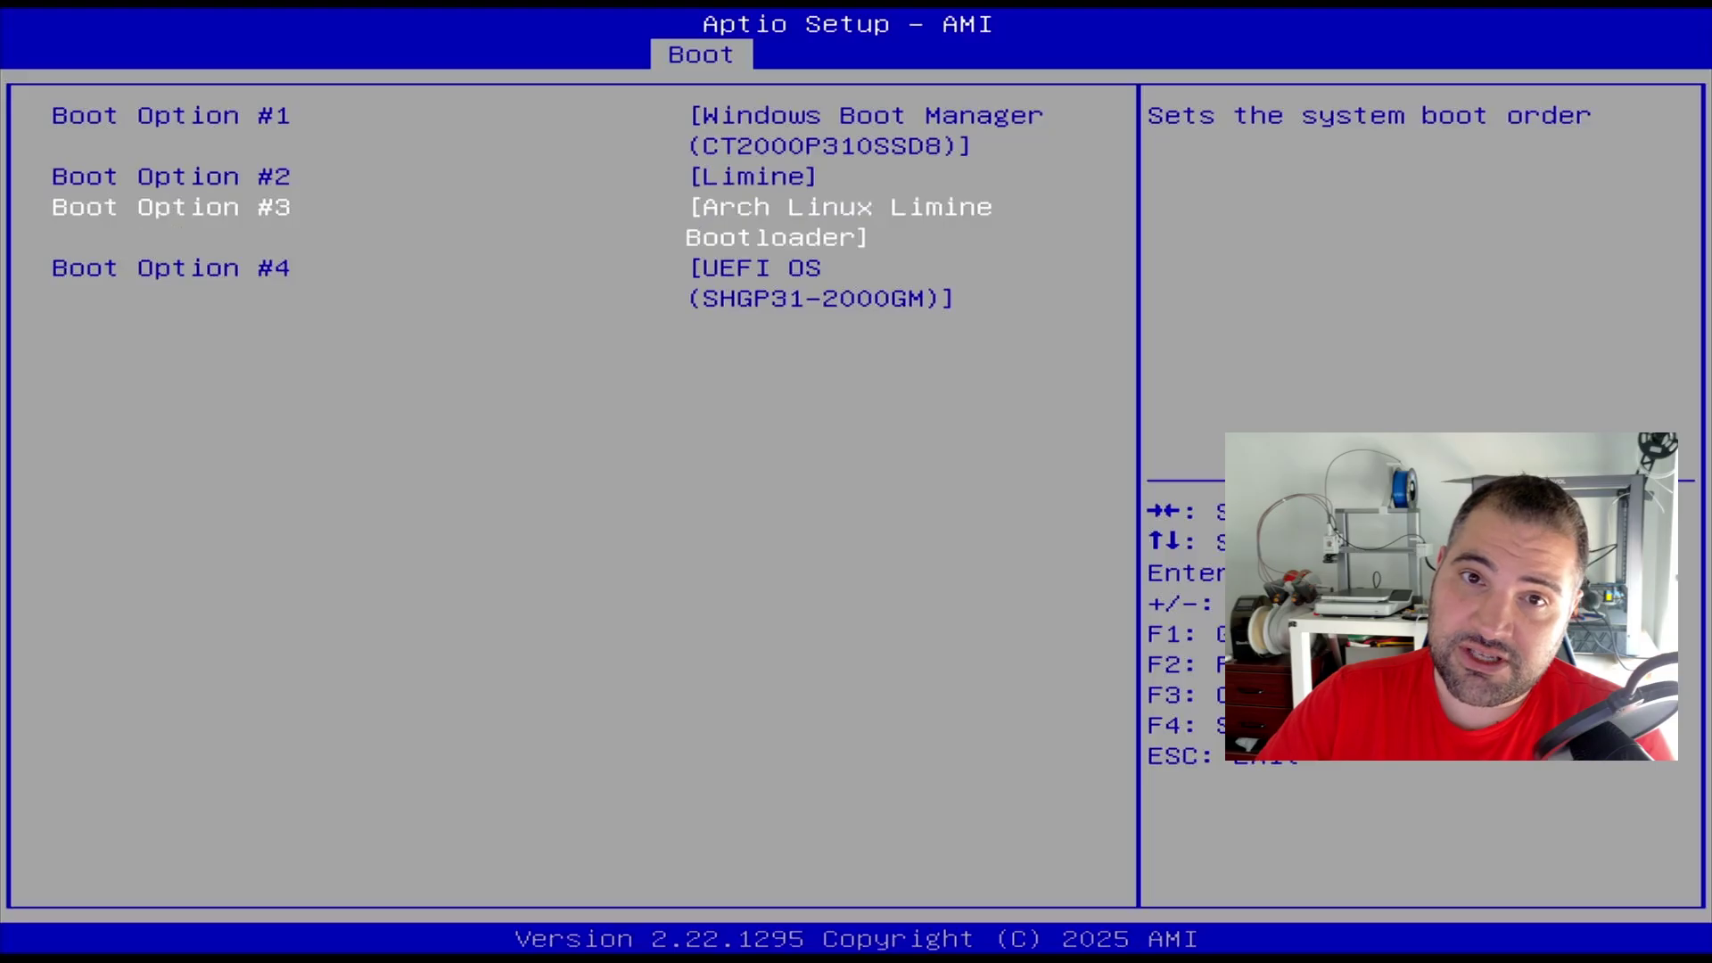
{"action": "key", "text": "Up"}
{"action": "key", "text": "Up"}
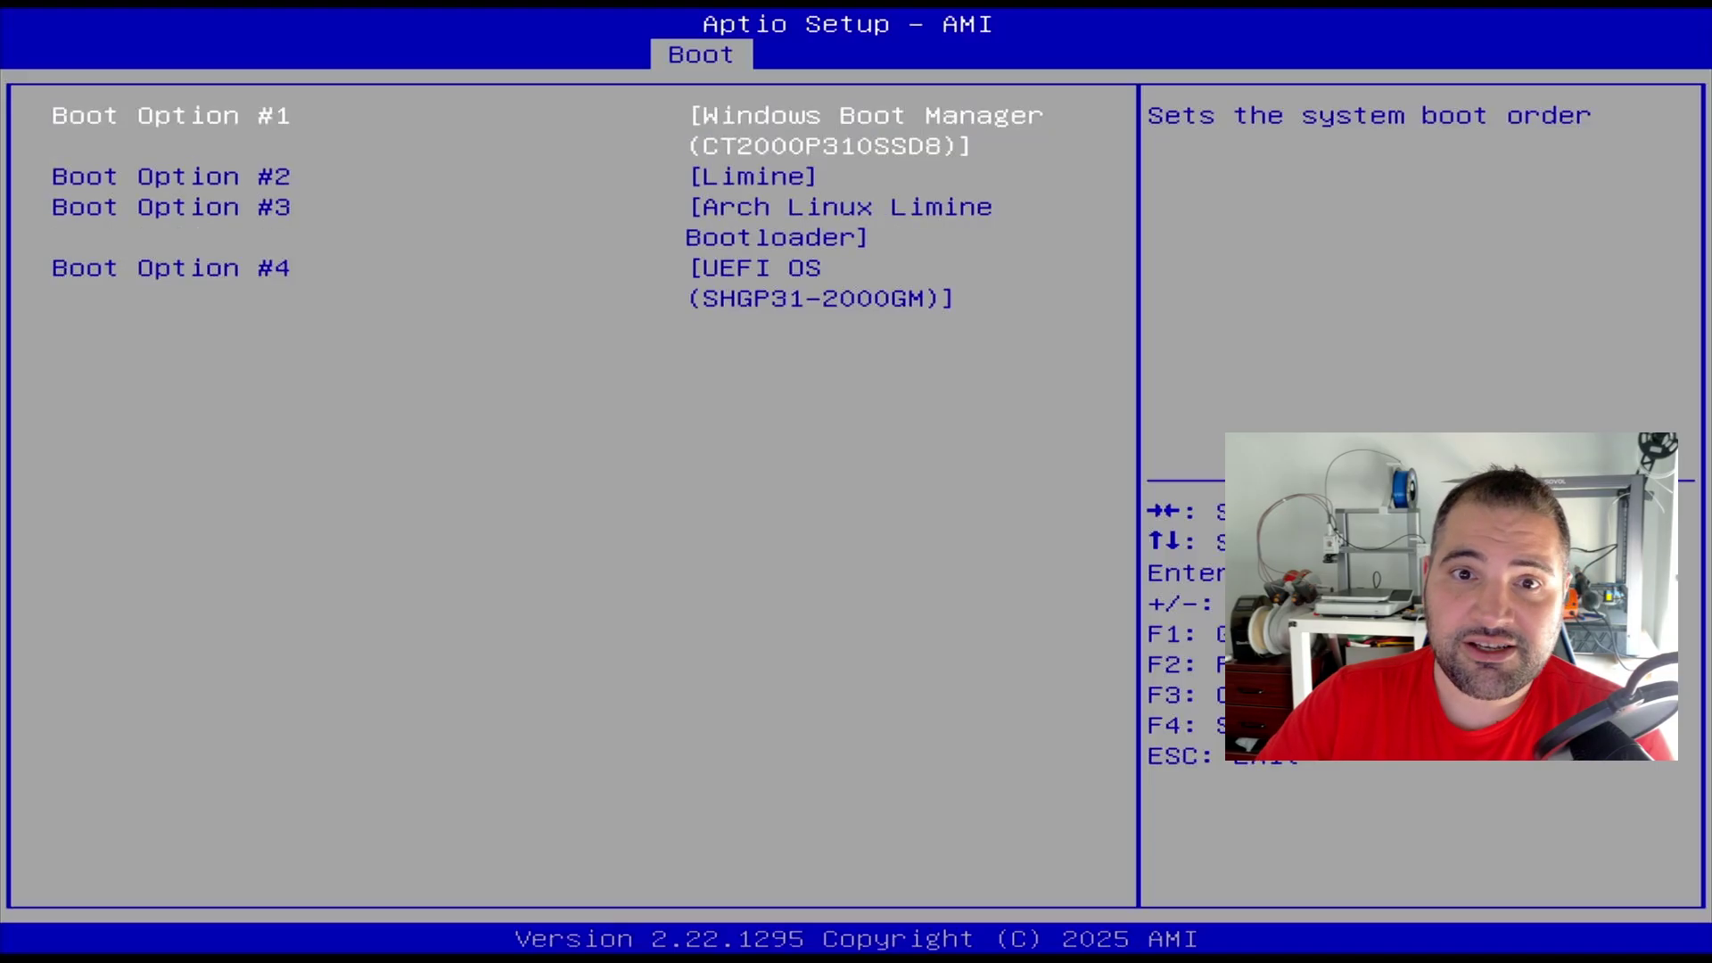
{"action": "key", "text": "Return"}
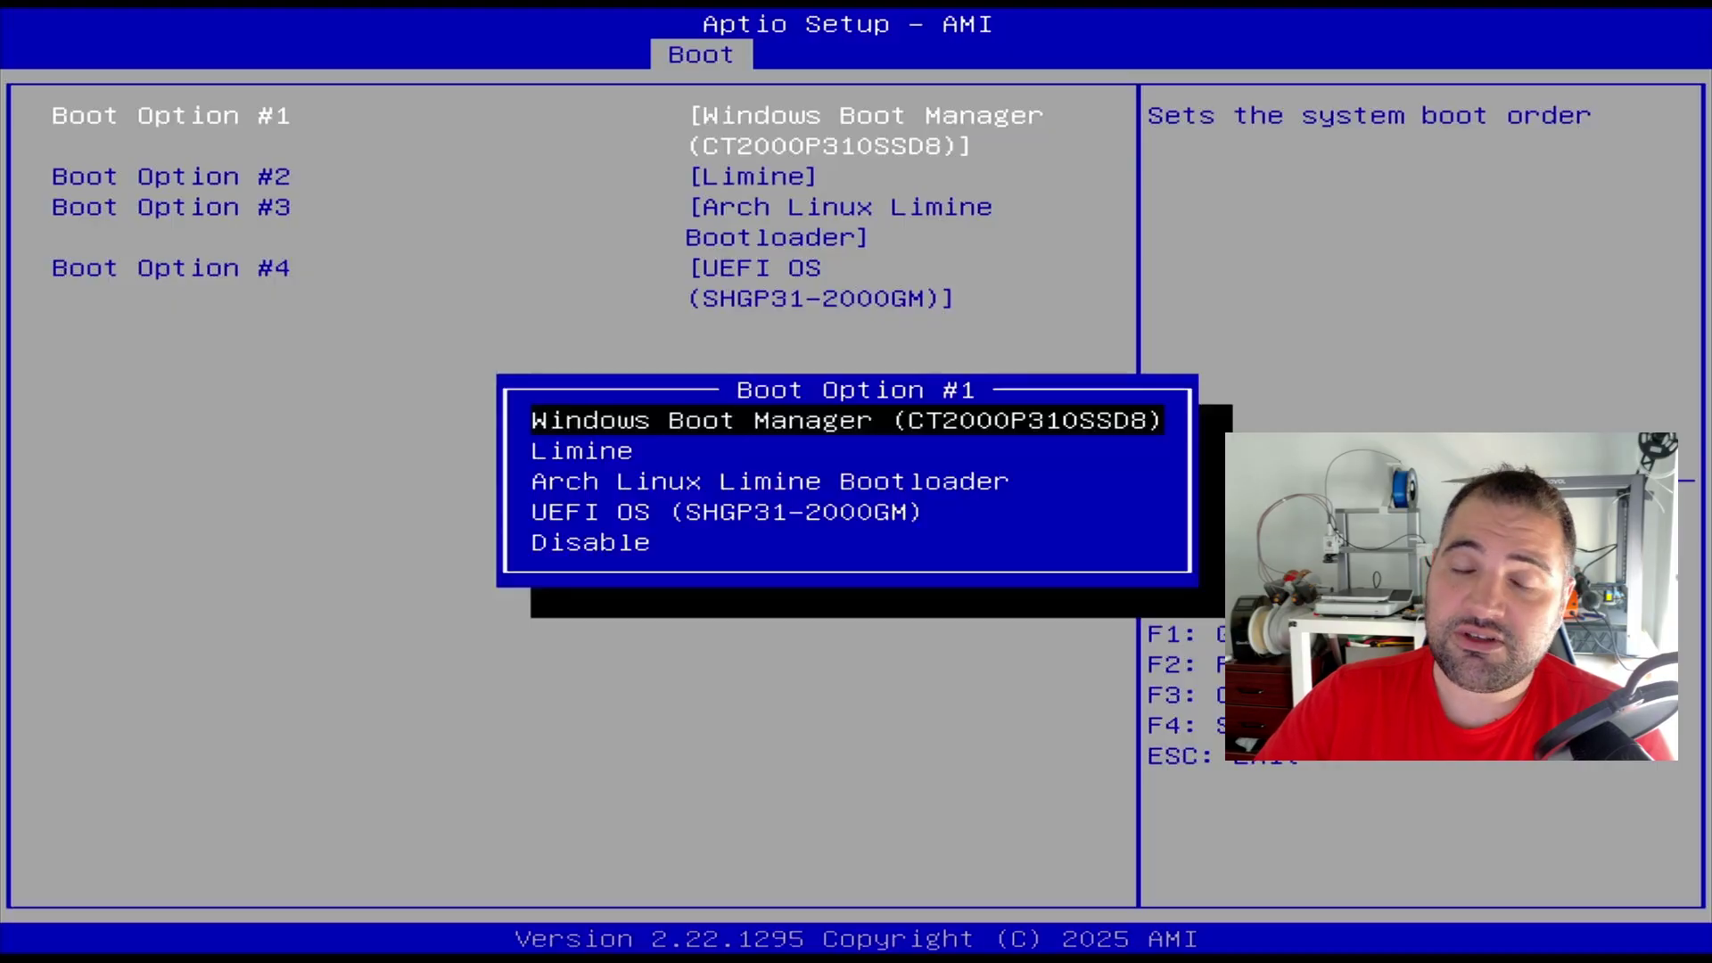
{"action": "key", "text": "Down"}
{"action": "key", "text": "Down"}
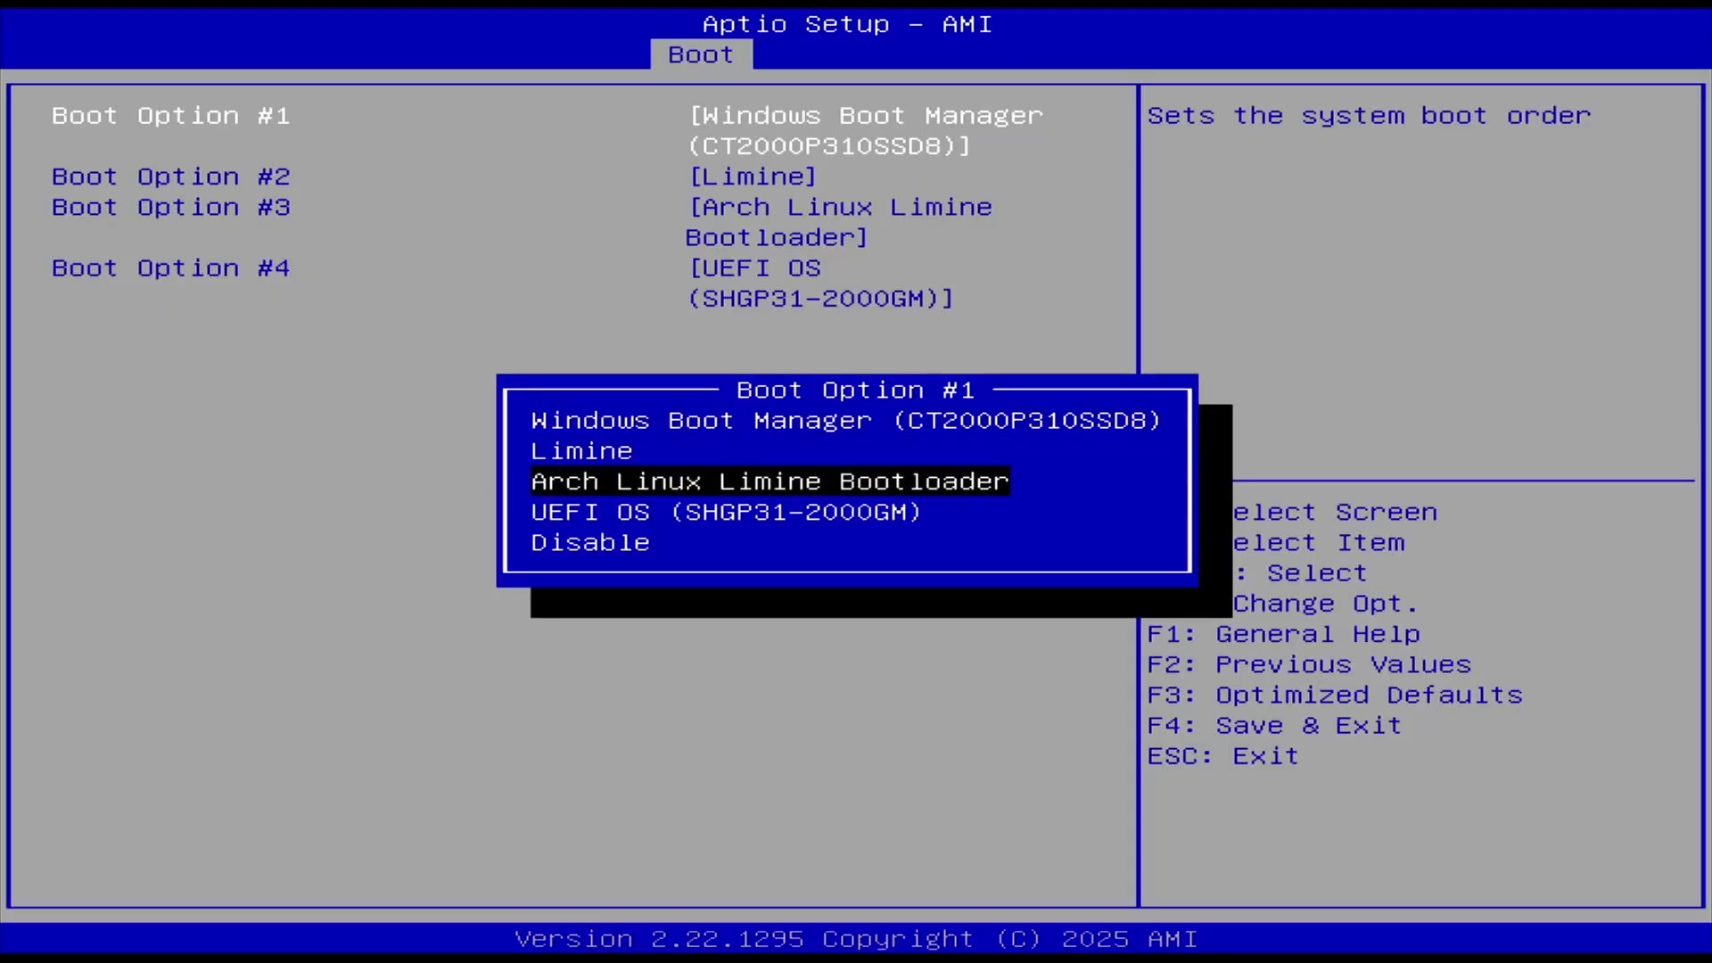
{"action": "key", "text": "Return"}
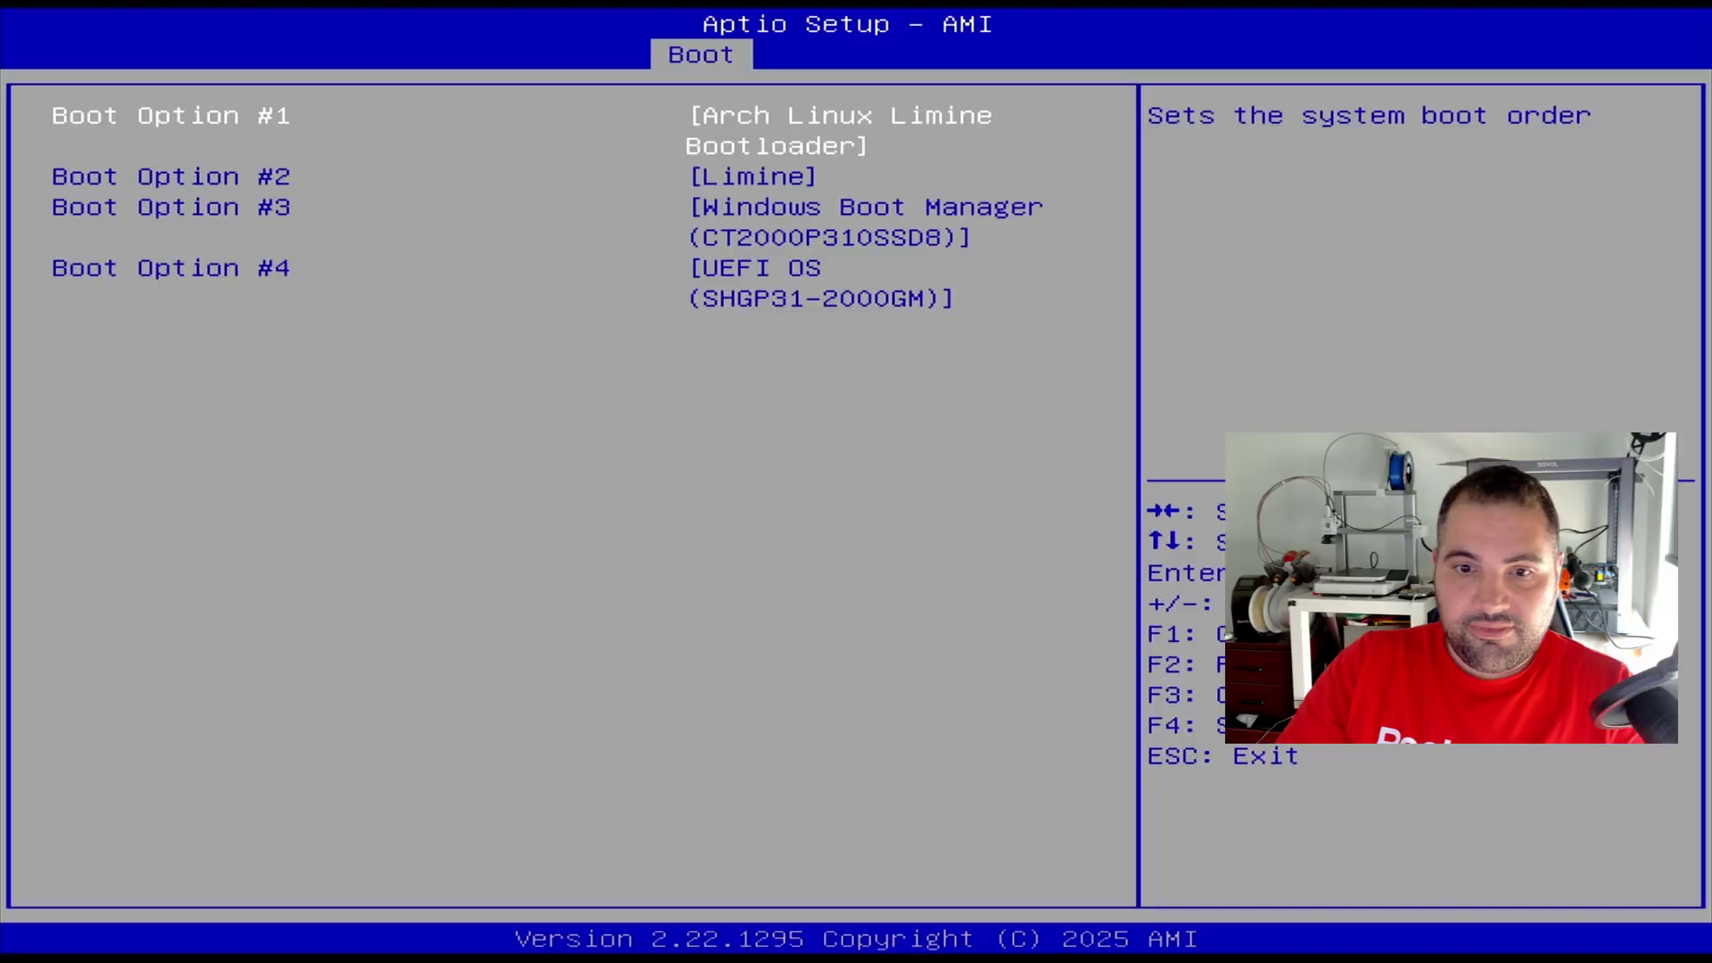
Use Save Changes and Exit and confirm, rebooting through the Omarchy Bootloader to the desktop.
{"action": "key", "text": "Escape"}
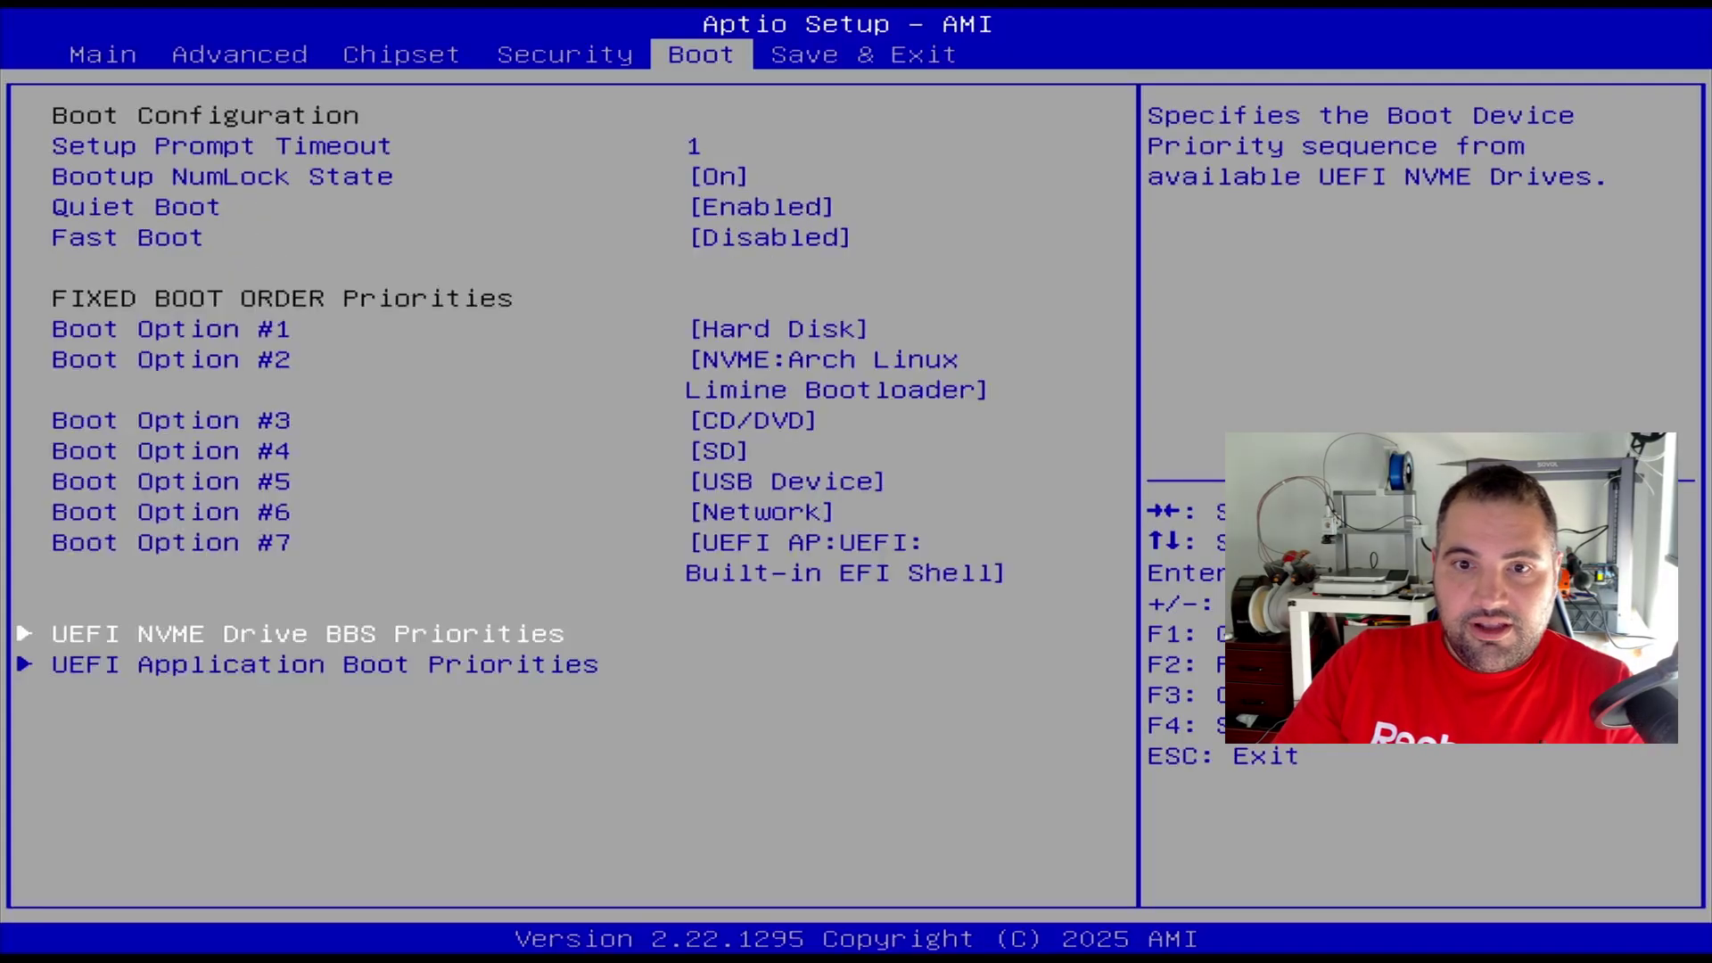
{"action": "key", "text": "Right"}
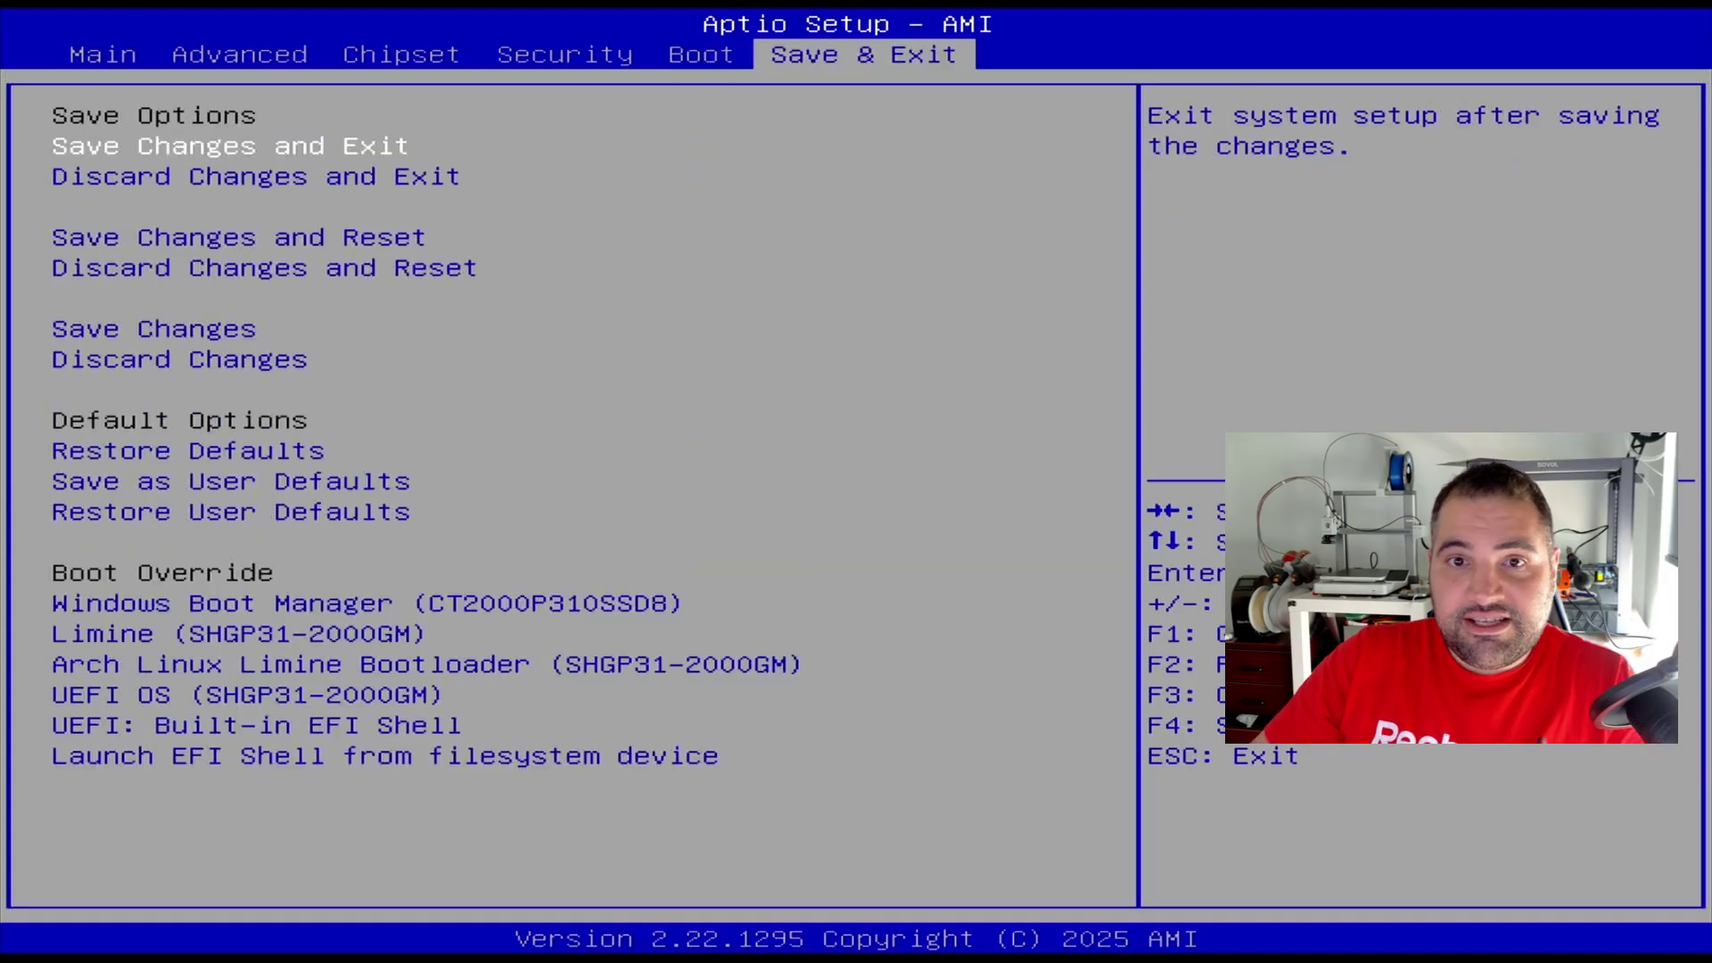
{"action": "key", "text": "Return"}
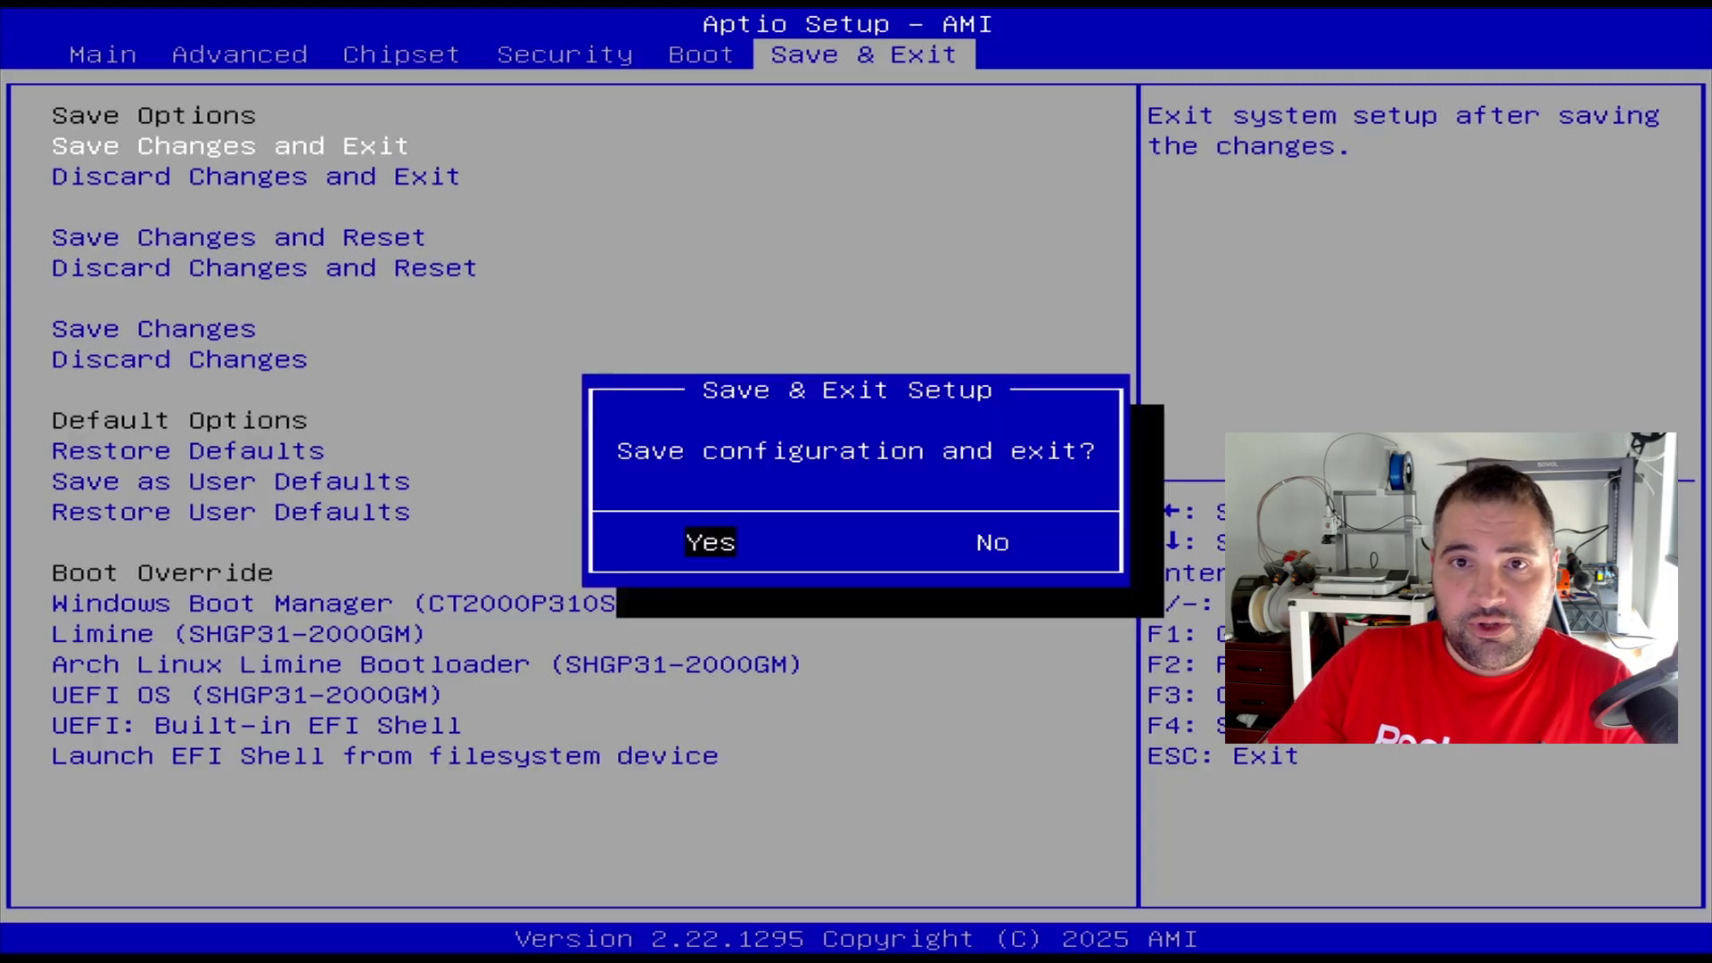
{"action": "key", "text": "Return"}
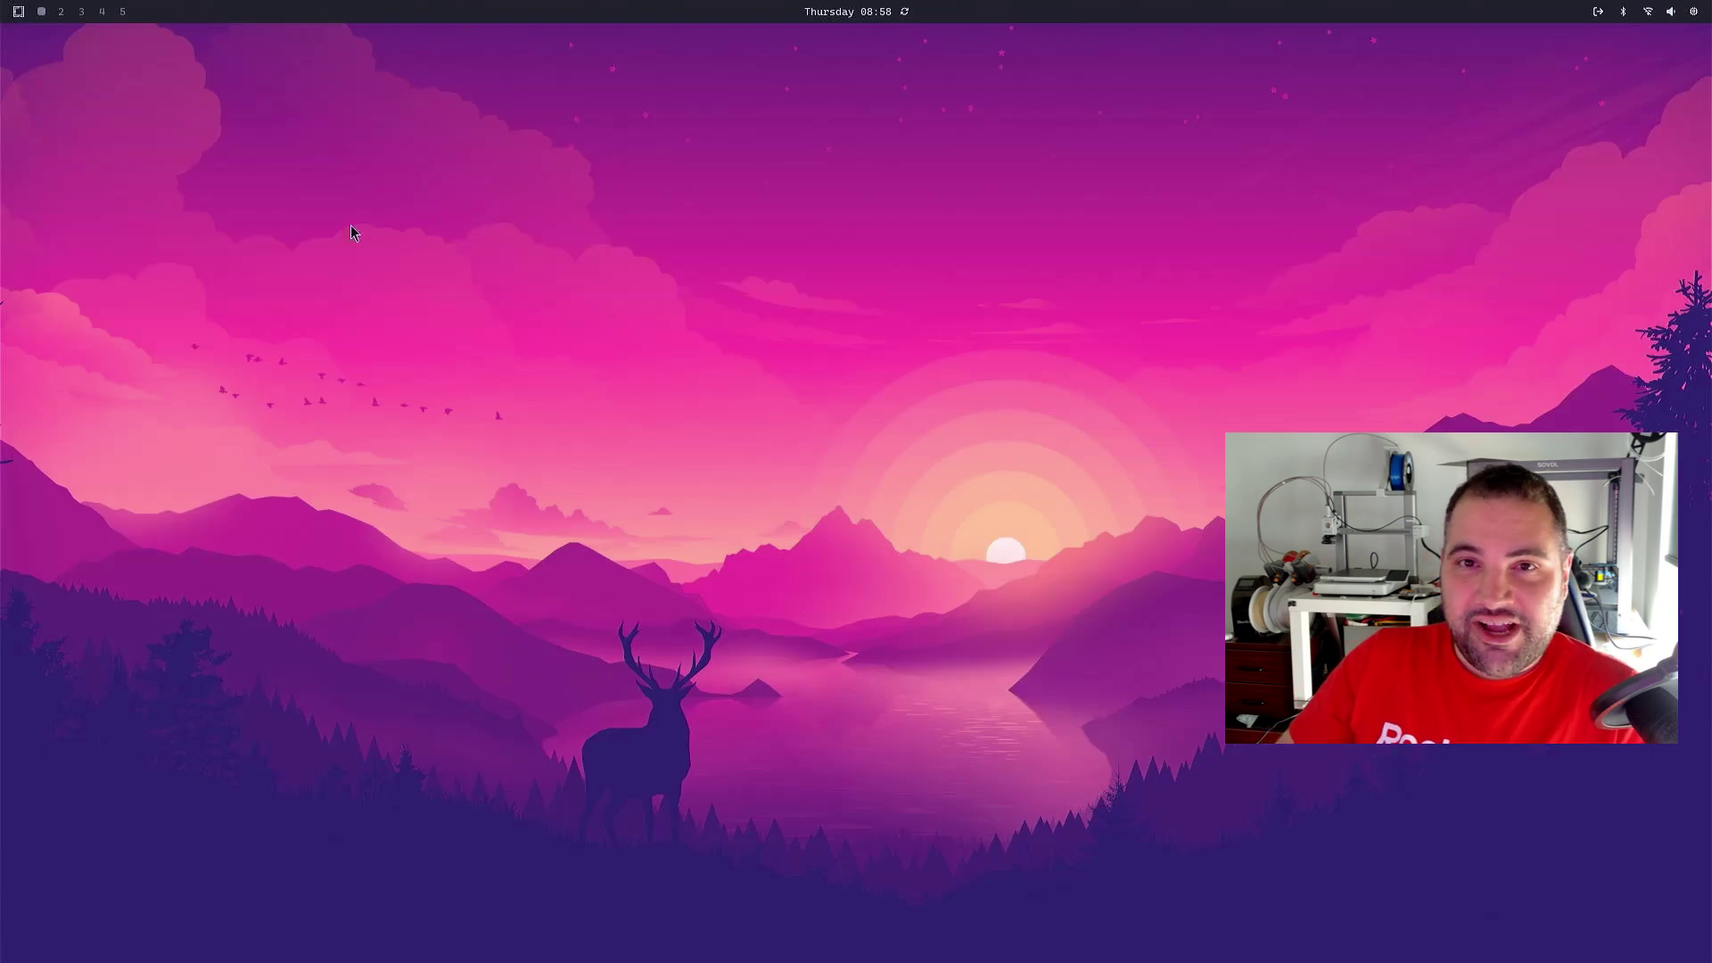
{"action": "left_click", "coordinate": [843, 11]}
{"action": "left_click", "coordinate": [843, 11]}
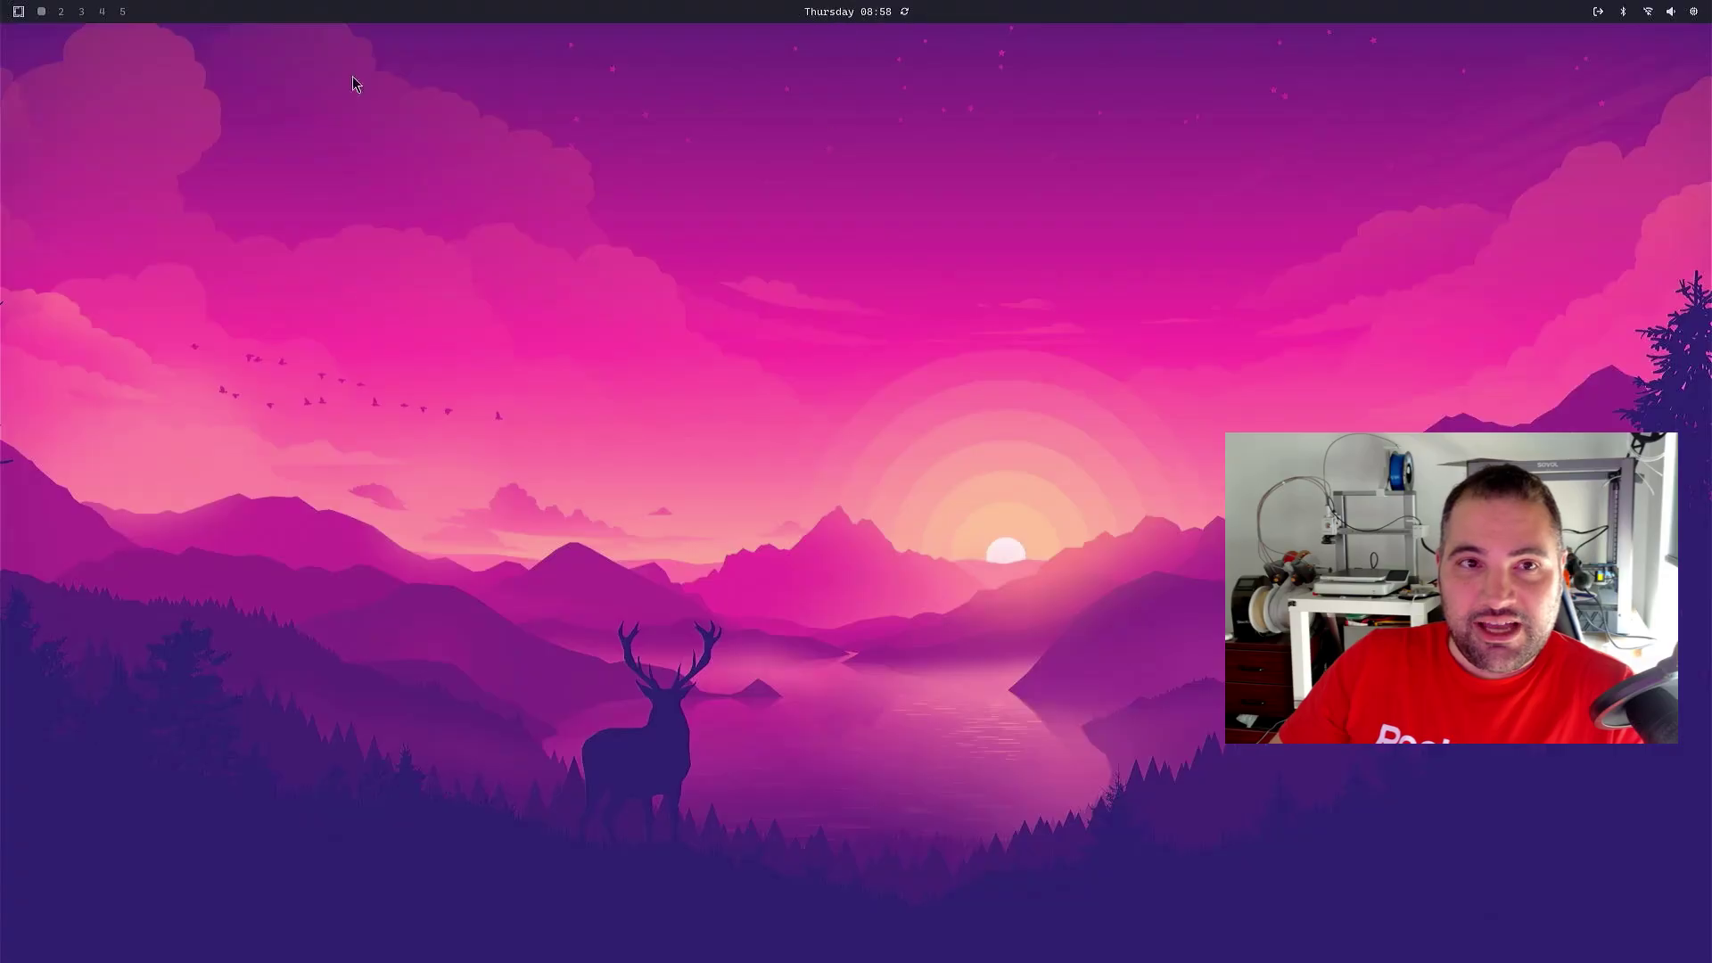
{"action": "left_click", "coordinate": [18, 11]}
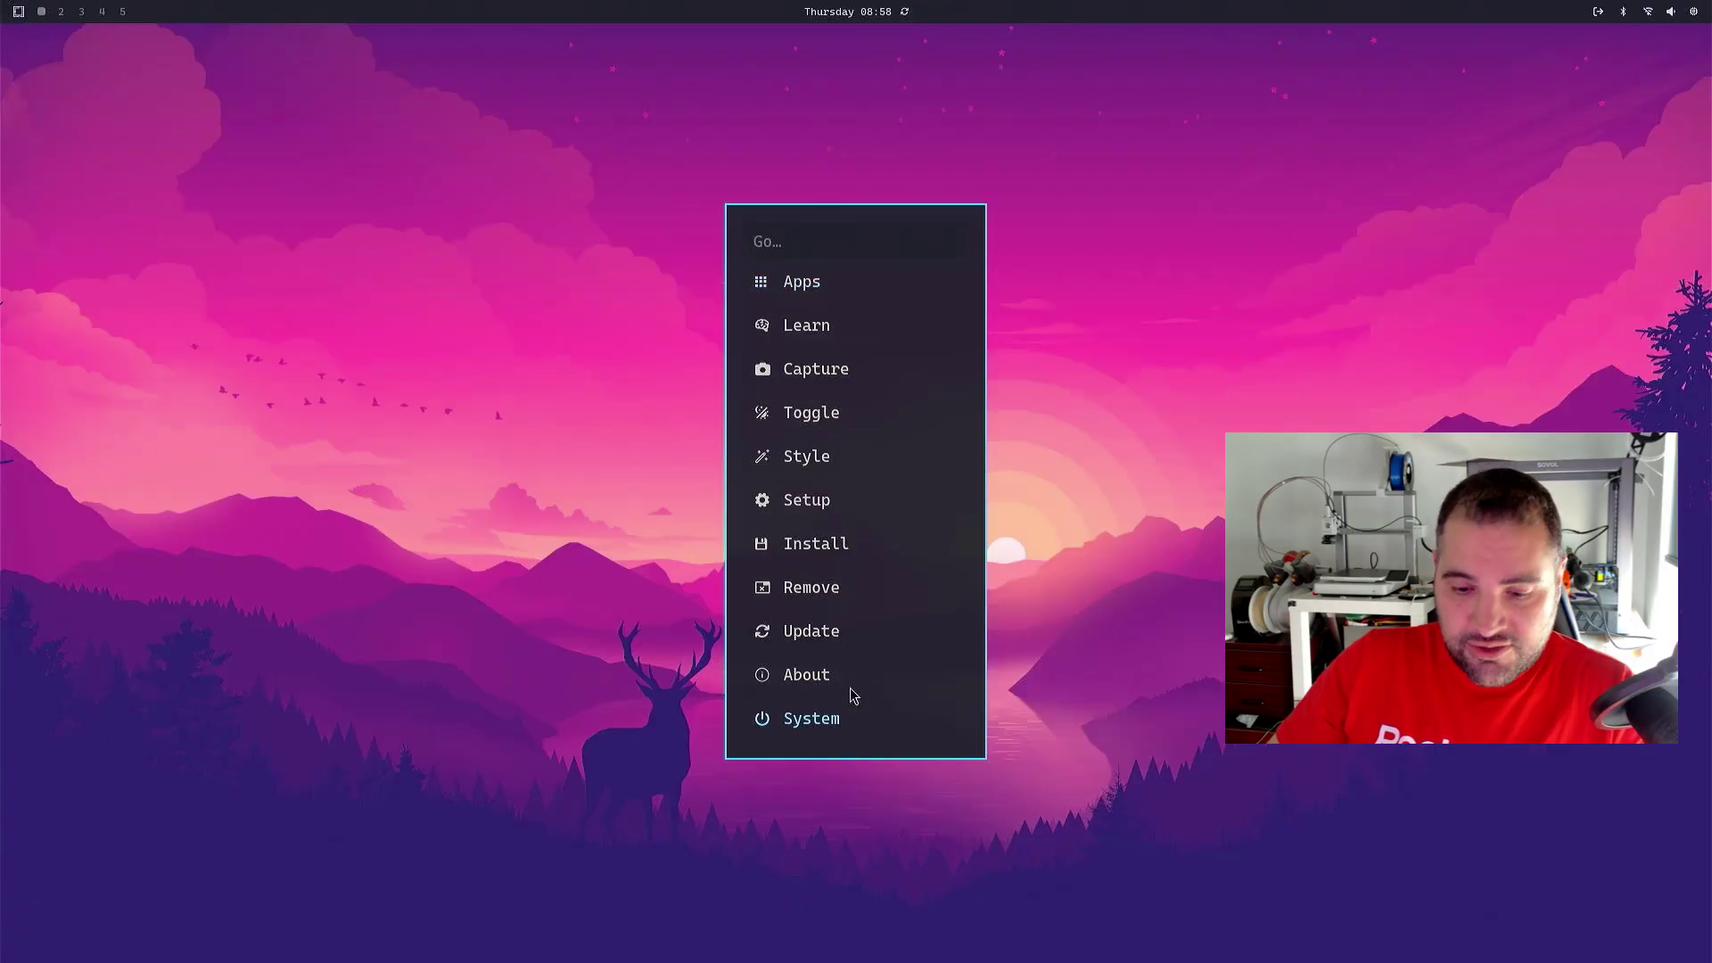
{"action": "left_click", "coordinate": [825, 674]}
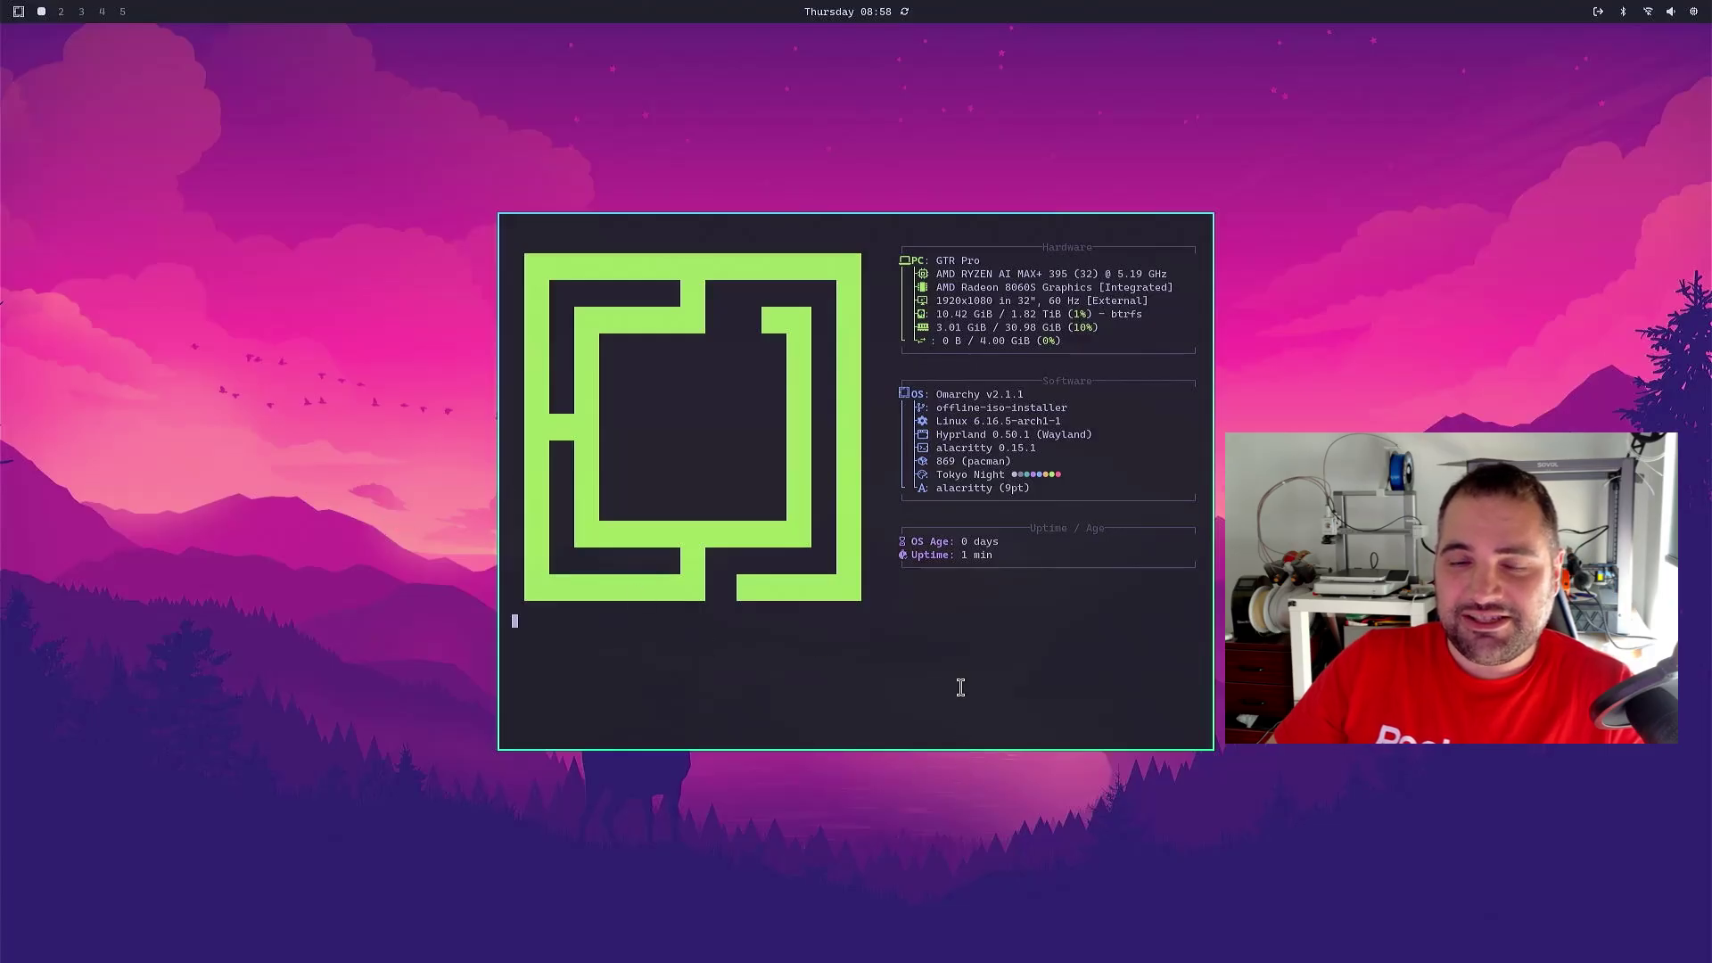
{"action": "key", "text": "Escape"}
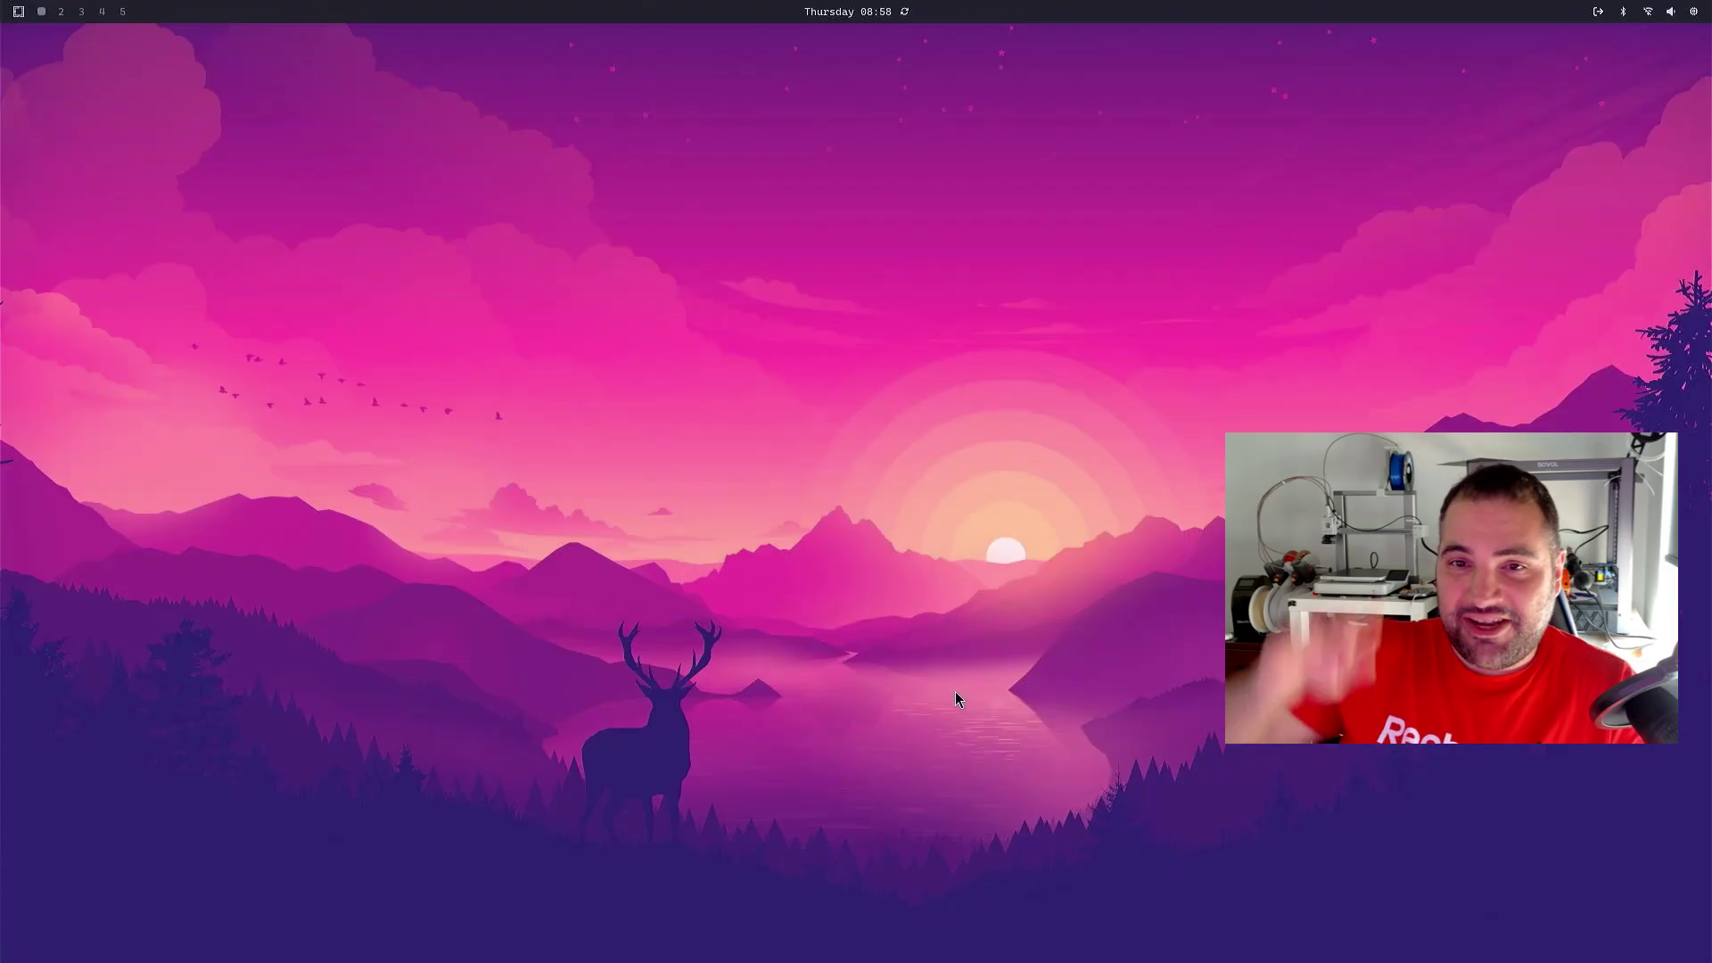